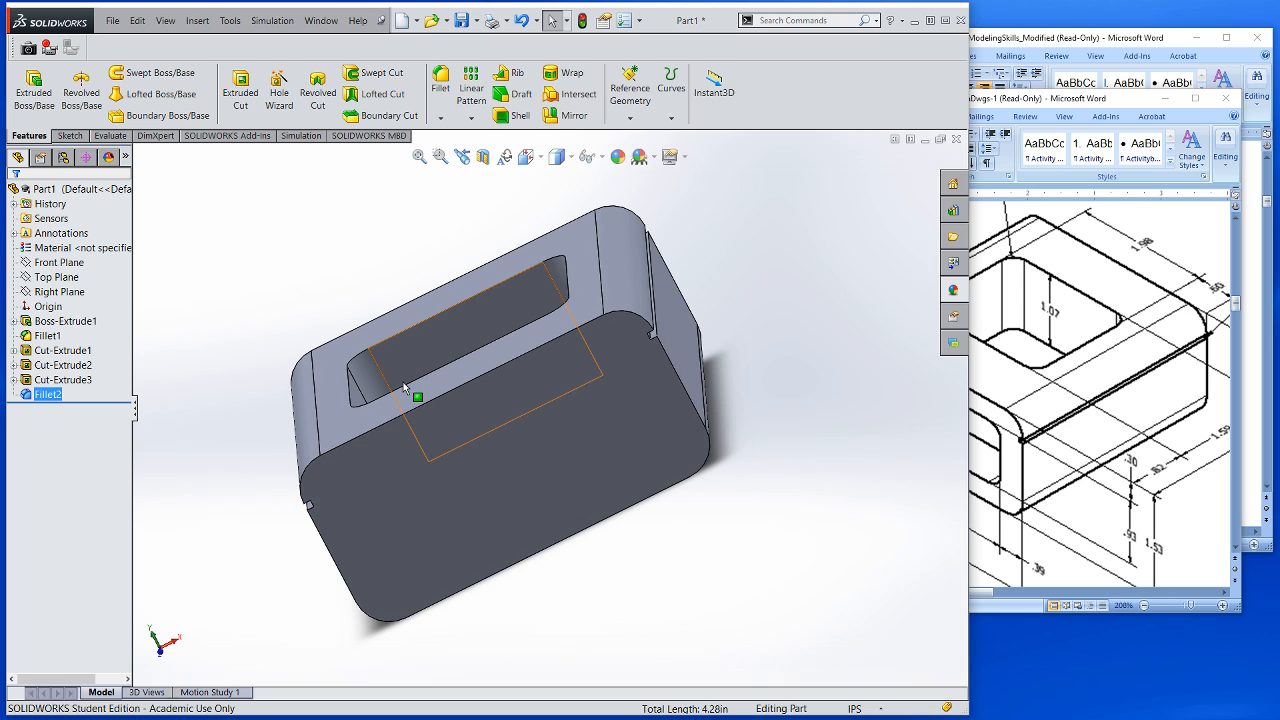
Start an extruded-cut sketch on the block's flat front face, the one with rounded corners and side notches
middle_drag(506, 487, 586, 457)
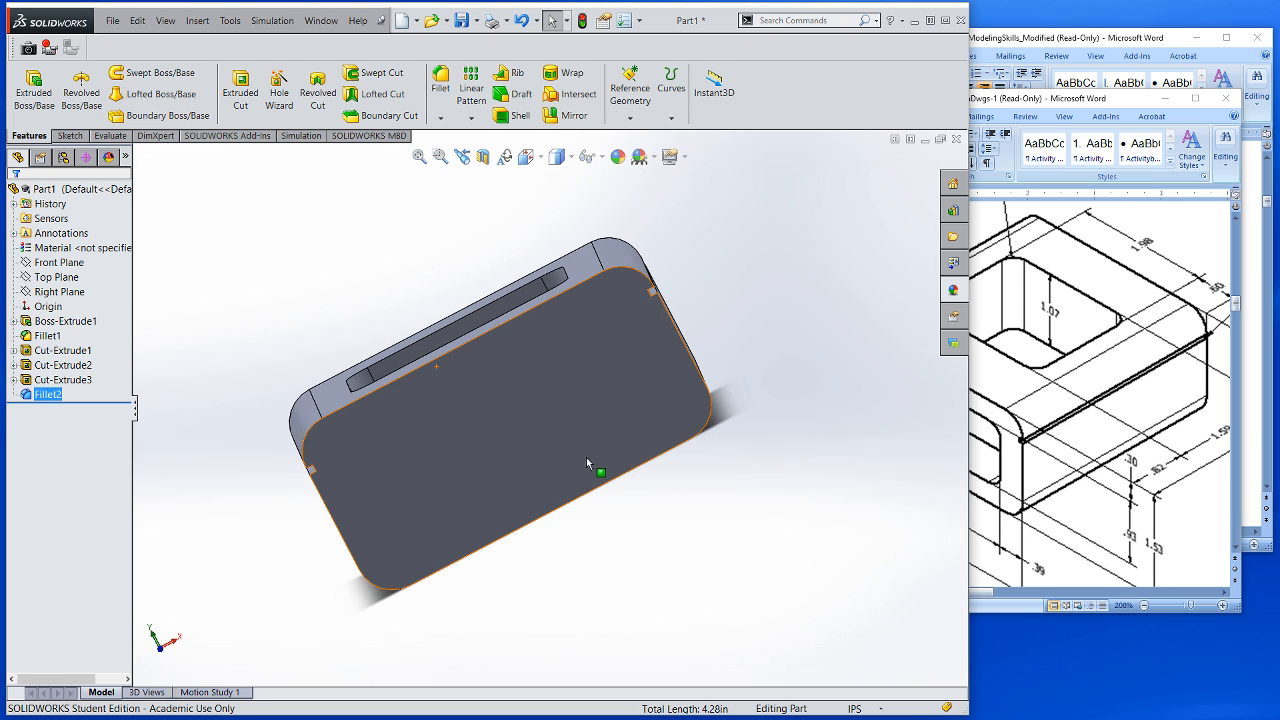
click(984, 458)
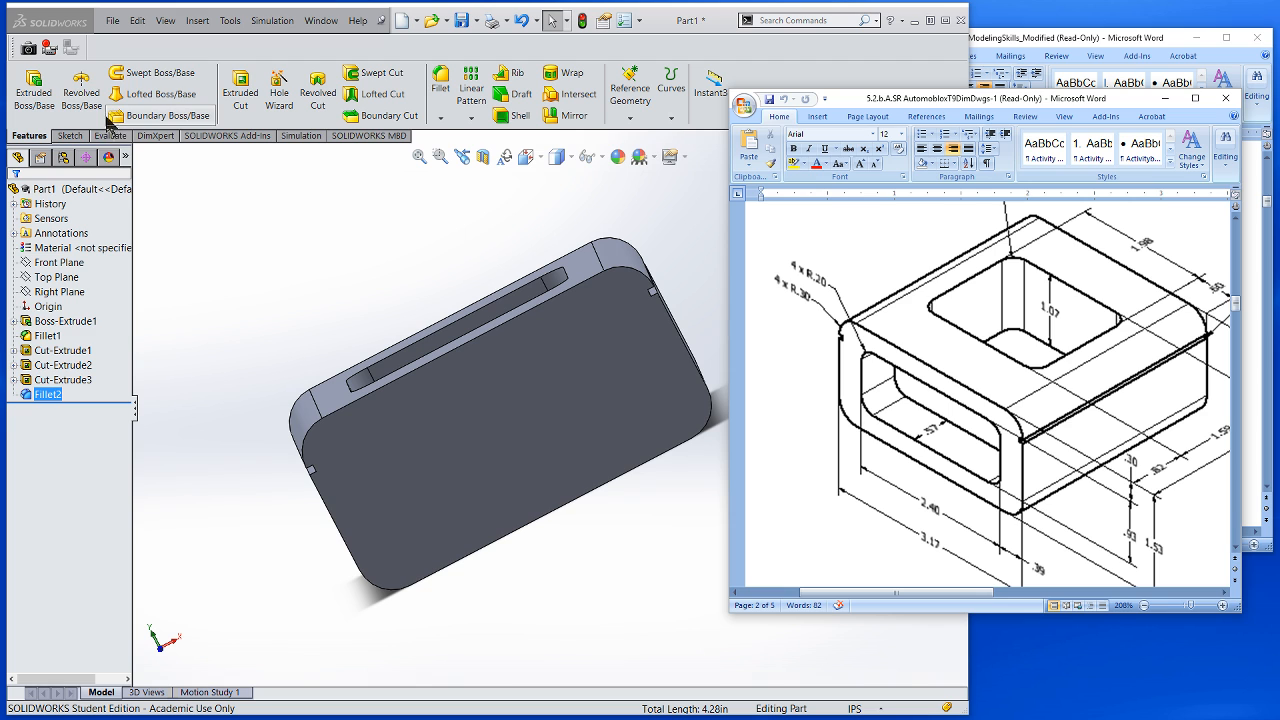
click(240, 90)
click(458, 446)
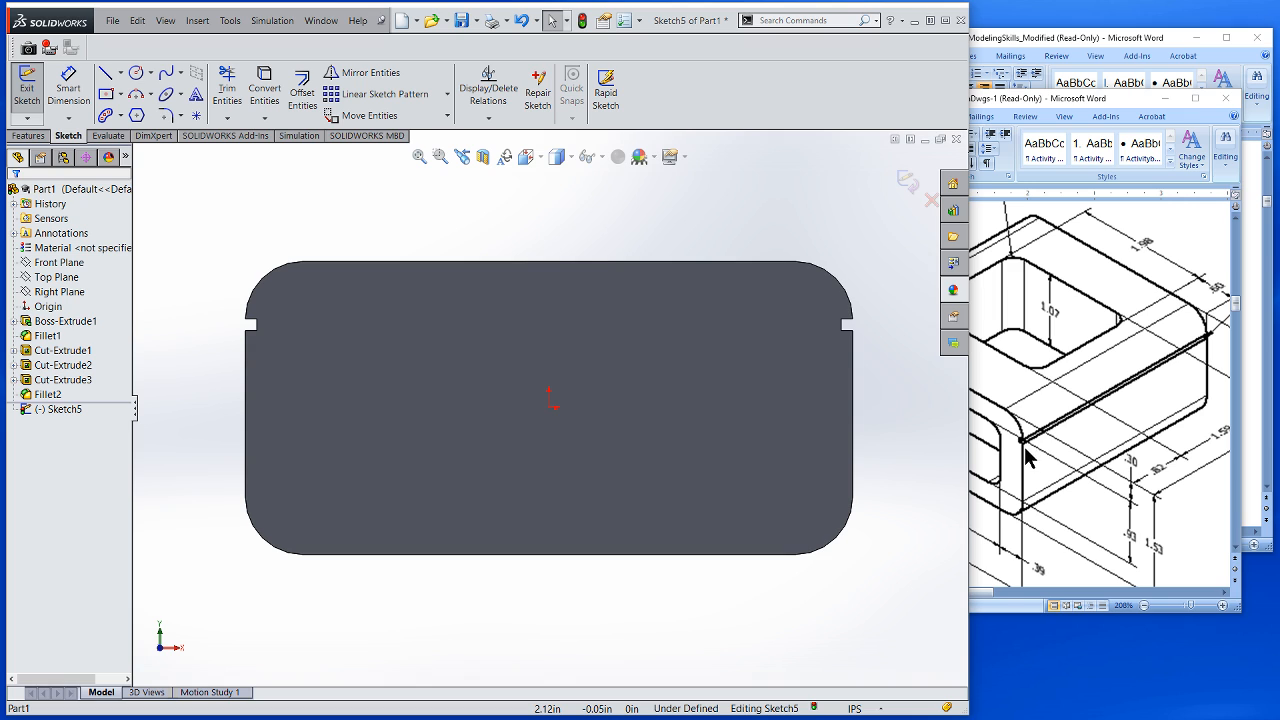
Sketch a center rectangle about 2.24 in wide and 0.63 in high, centered on the origin of the front face
click(1031, 454)
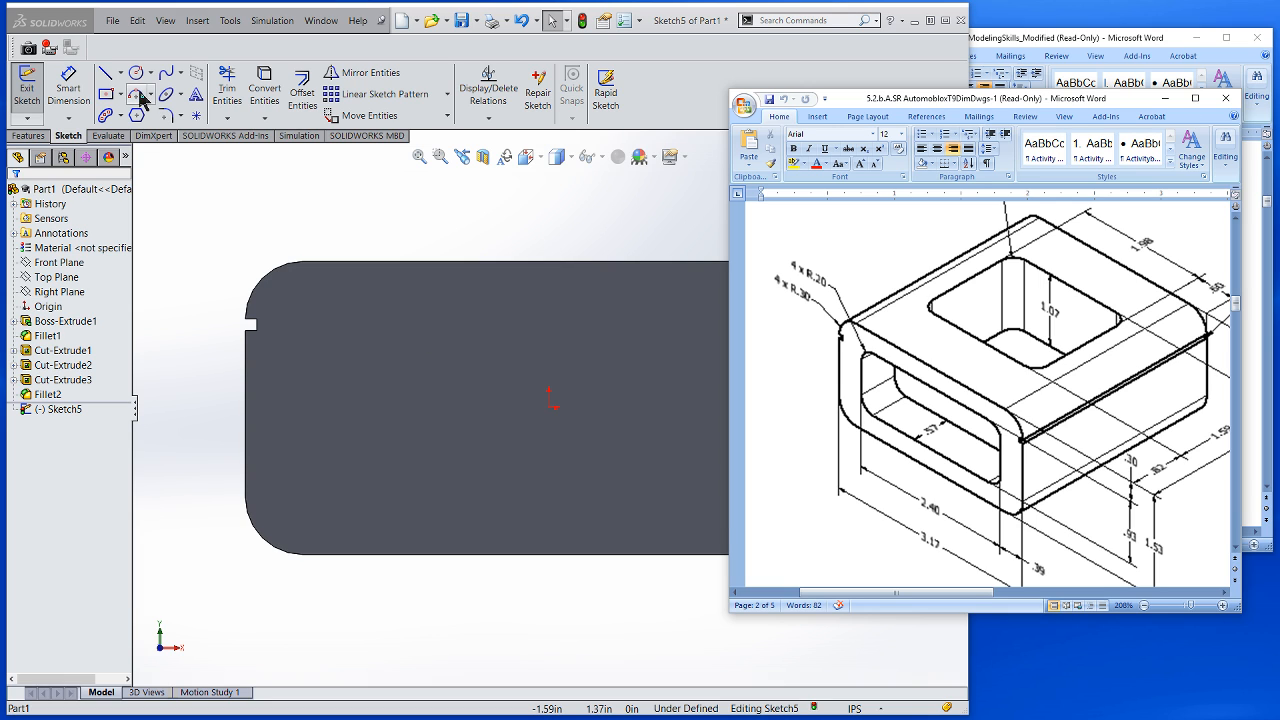
click(108, 97)
click(106, 95)
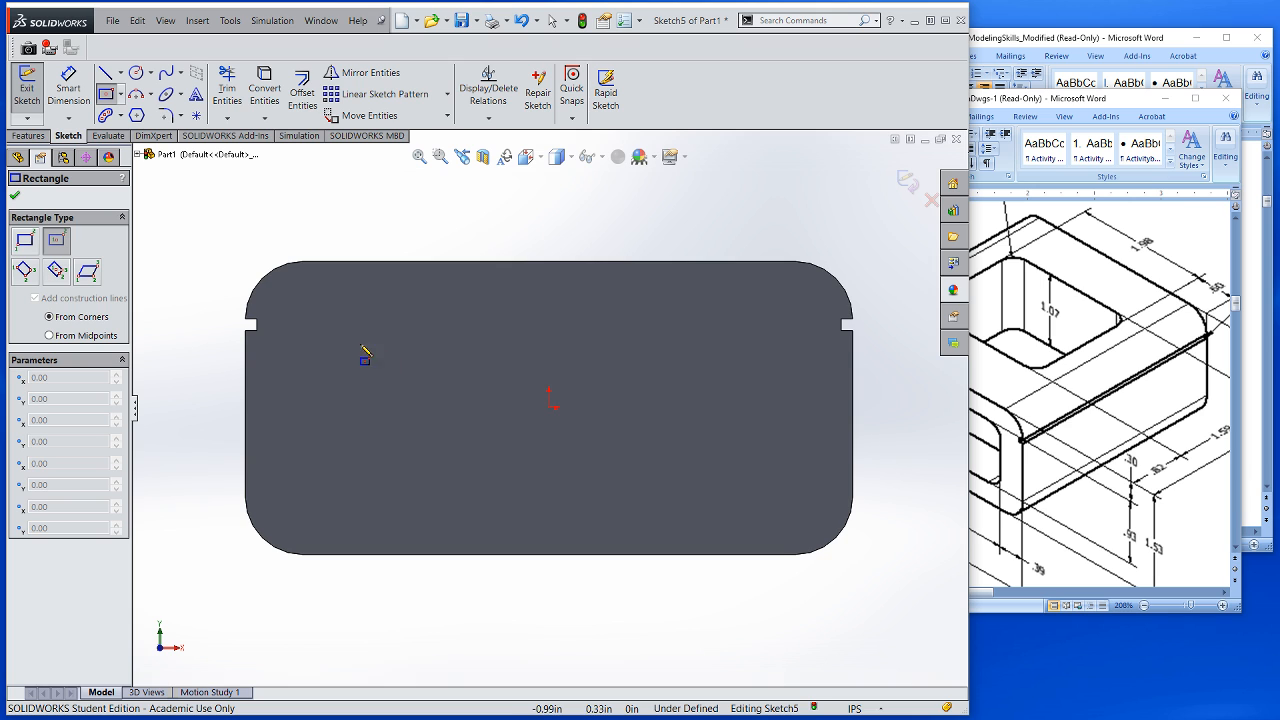
click(549, 408)
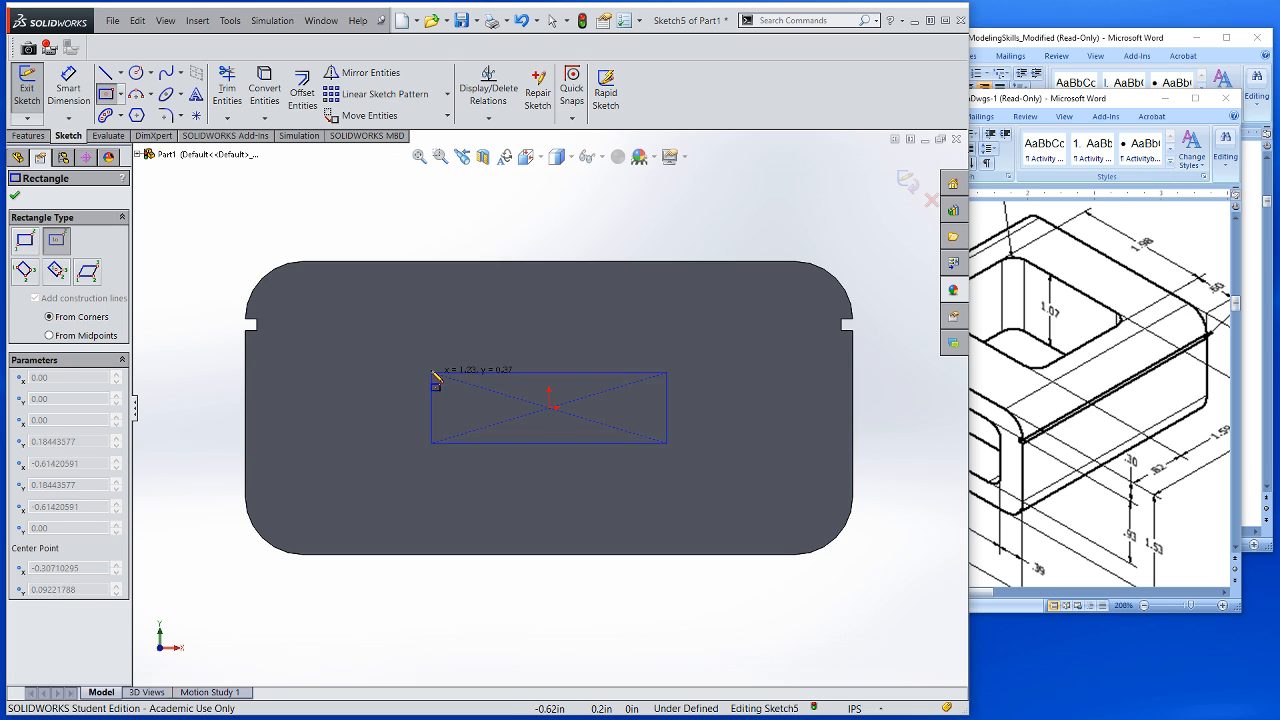
click(334, 348)
Dimension the rectangle's height between its two horizontal lines and set it to 0.93 in
click(68, 82)
click(414, 348)
click(410, 466)
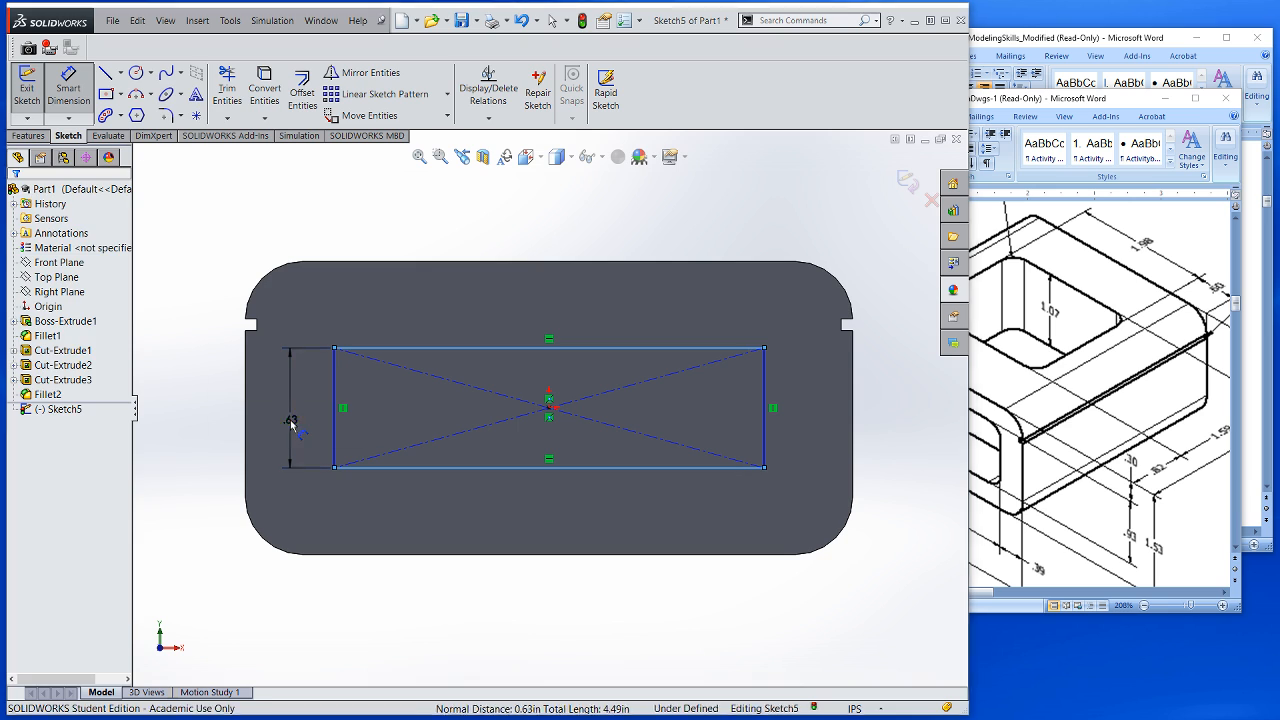
click(289, 420)
key(Return)
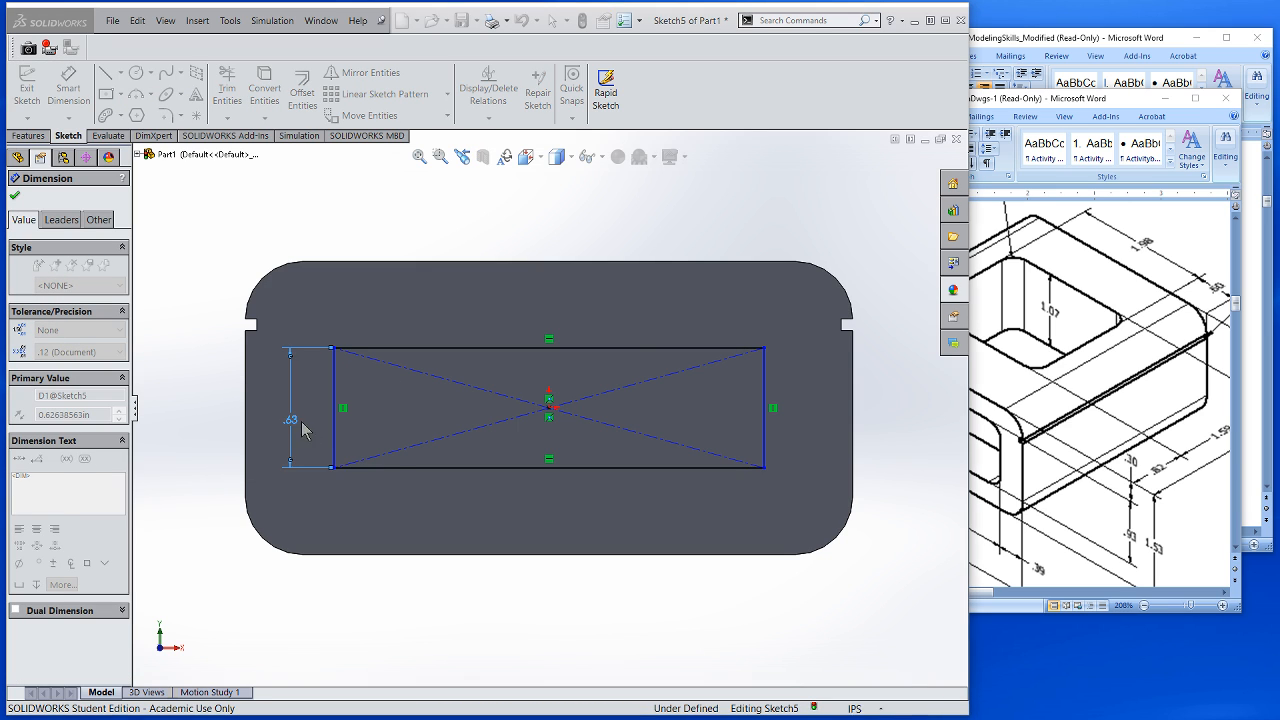
Dimension the rectangle's width between its two vertical lines and set it to 2.40 in
click(335, 423)
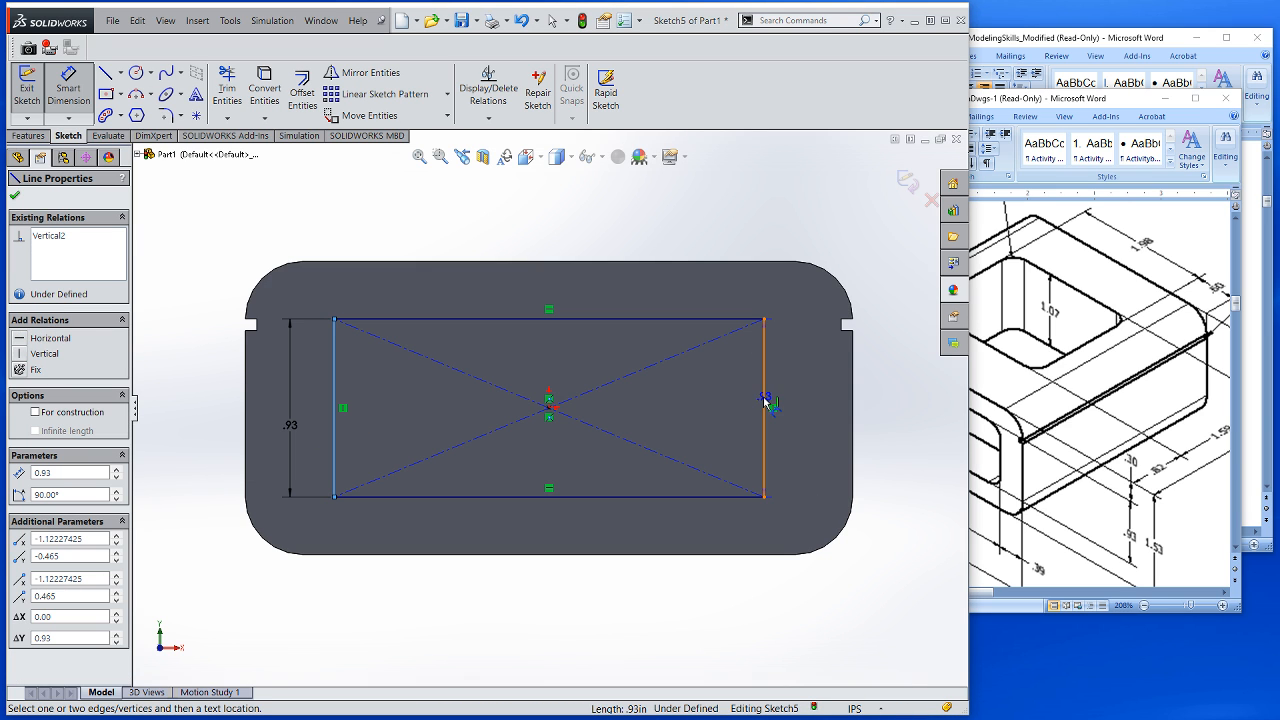
click(765, 400)
click(531, 294)
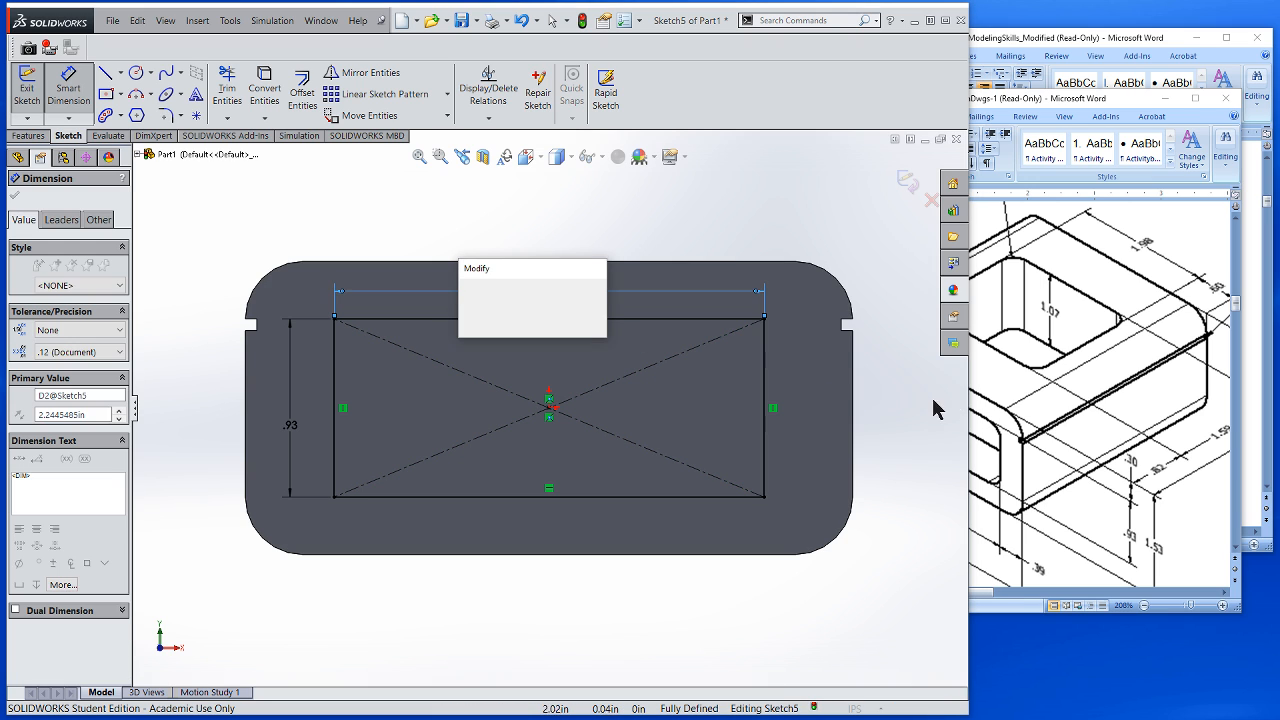
click(1010, 397)
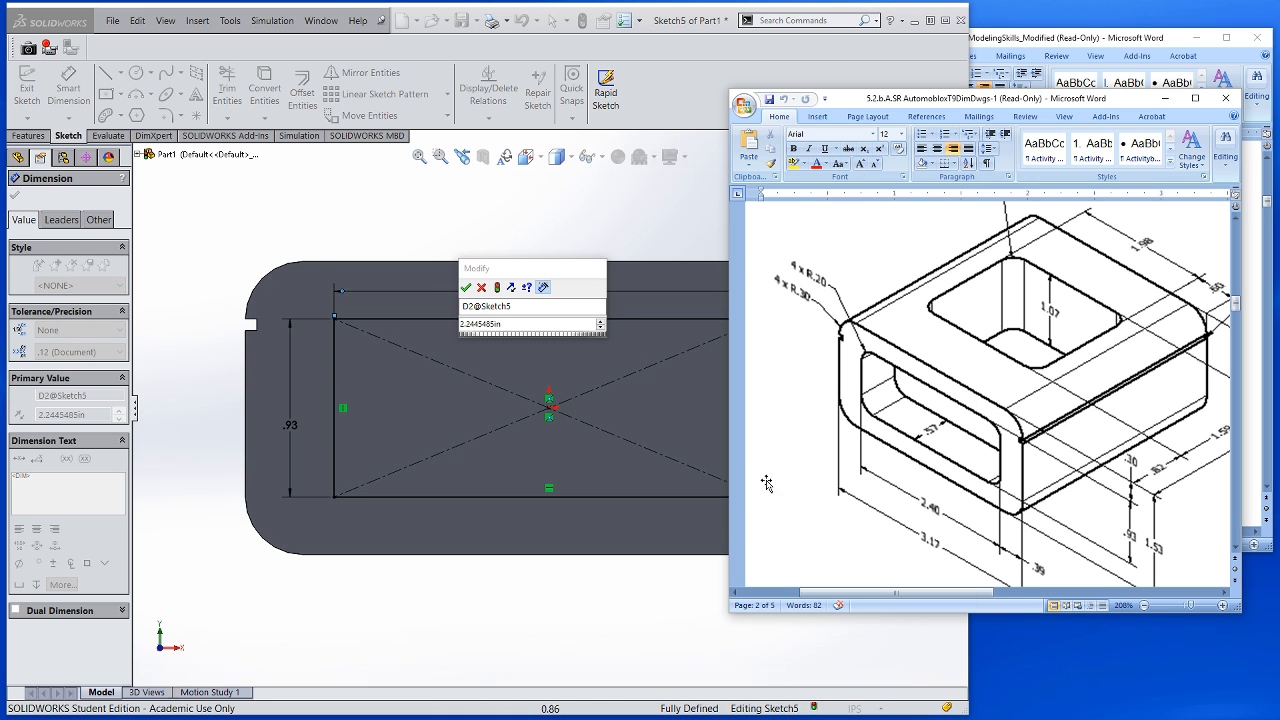
click(508, 328)
text(2.4)
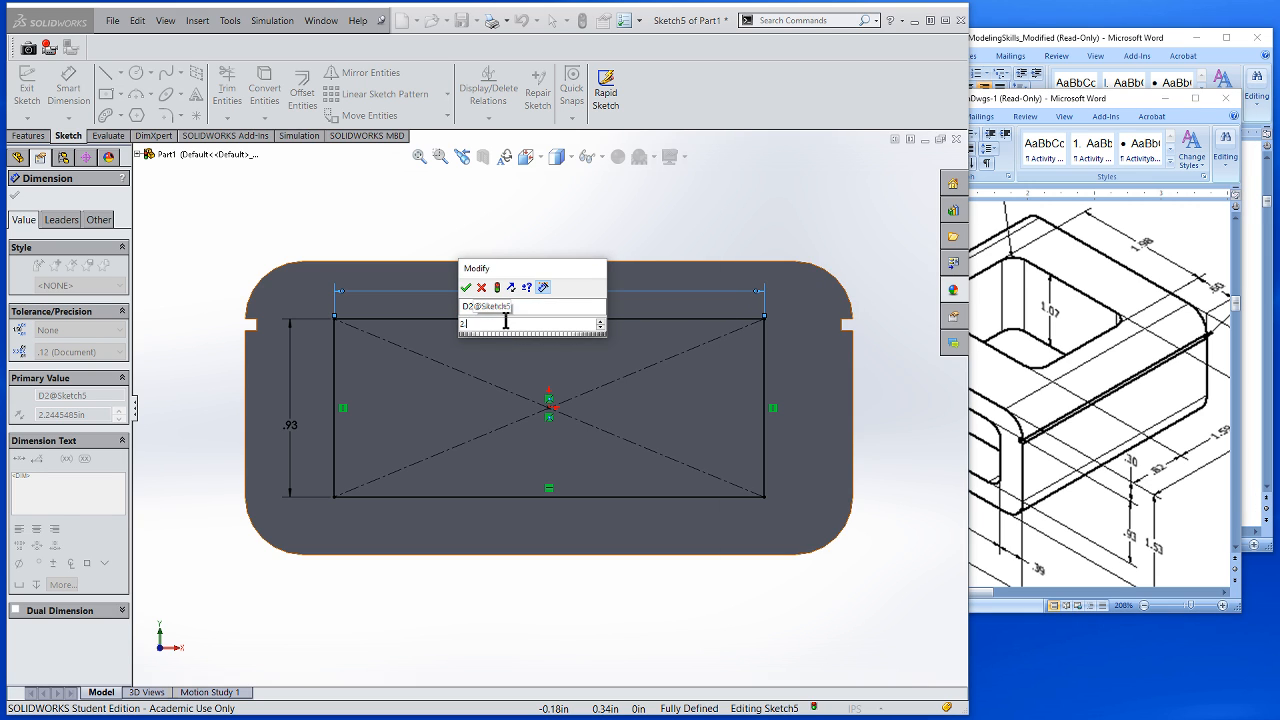
key(Return)
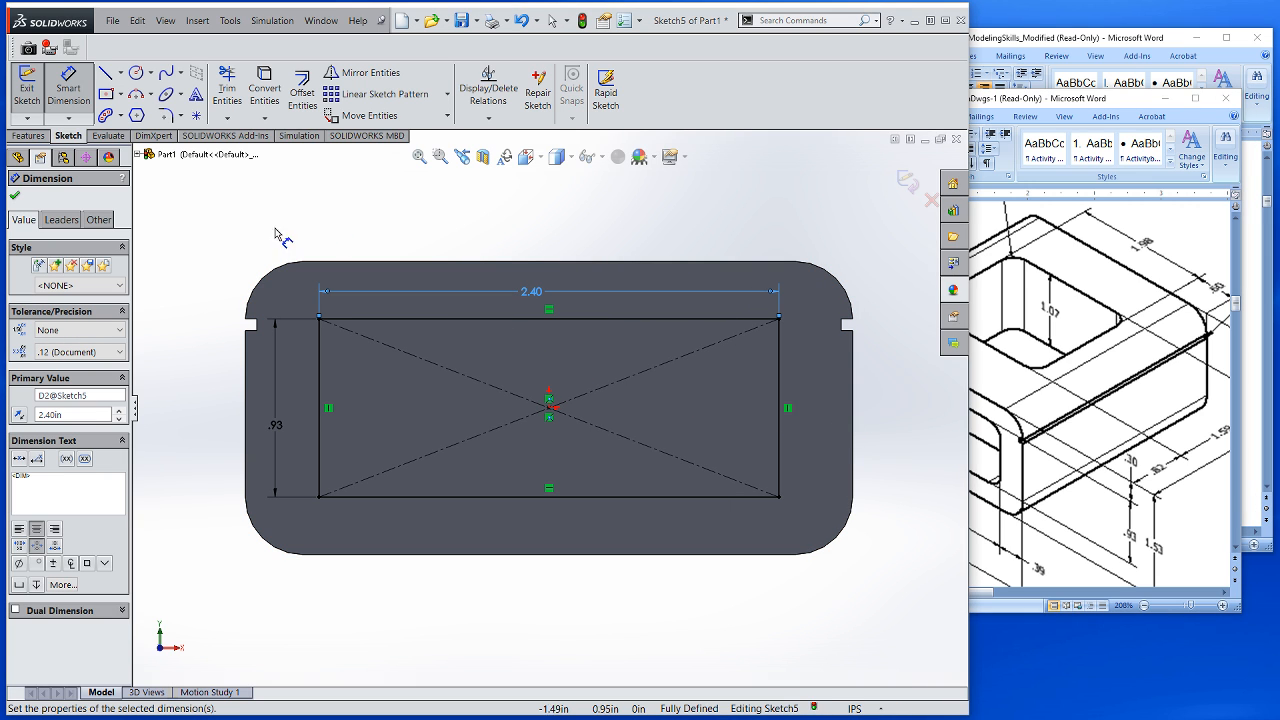
Finish the sketch and cut the rectangle into the block as a blind pocket 0.57 in deep
click(27, 90)
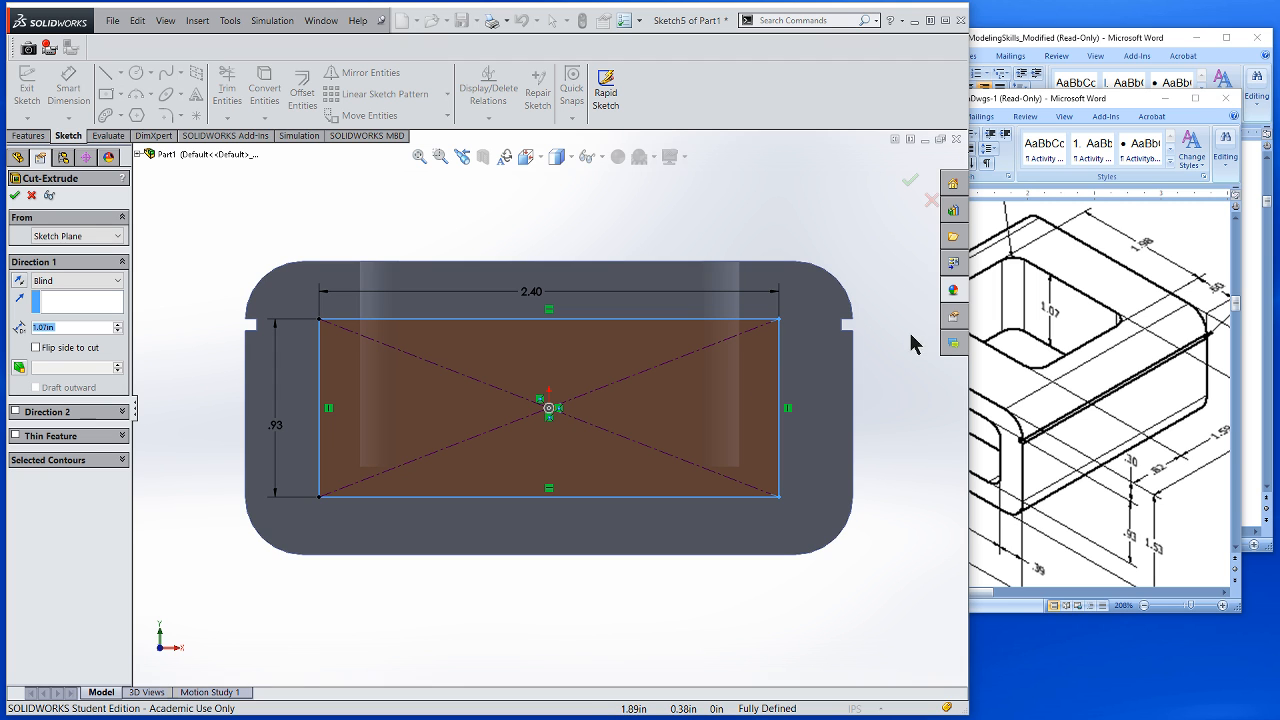
middle_drag(873, 265, 852, 265)
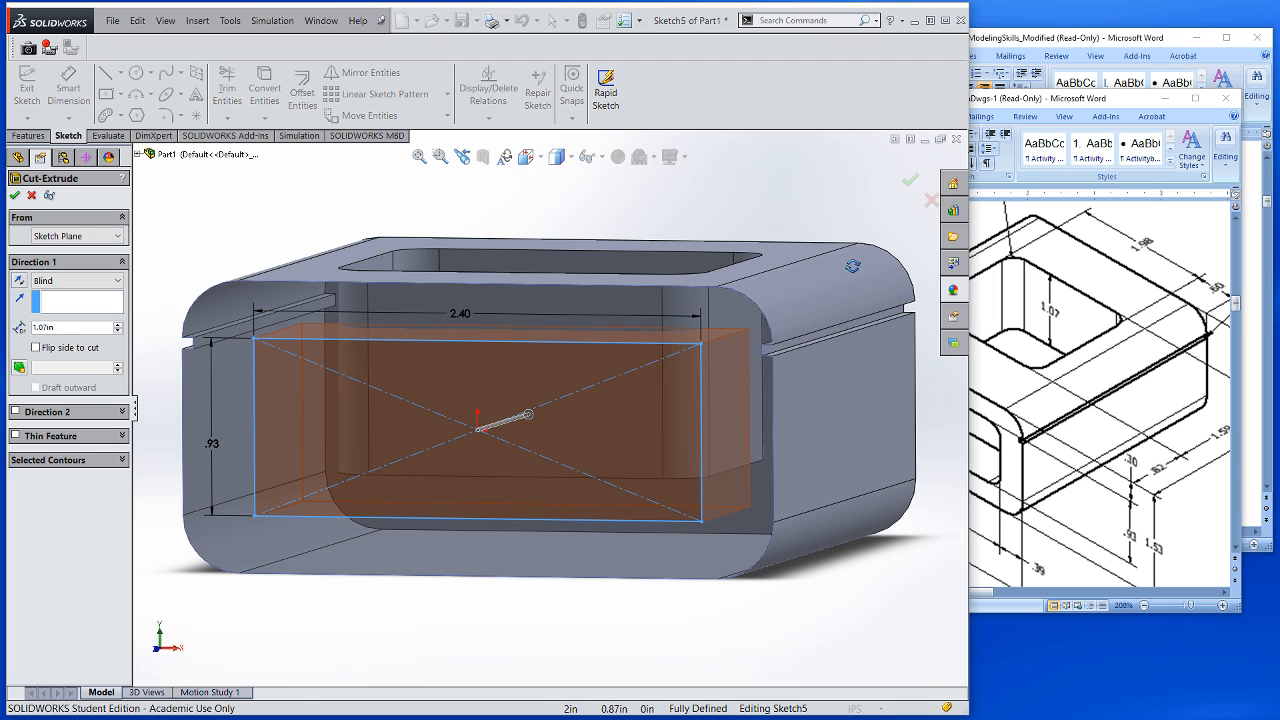
click(999, 446)
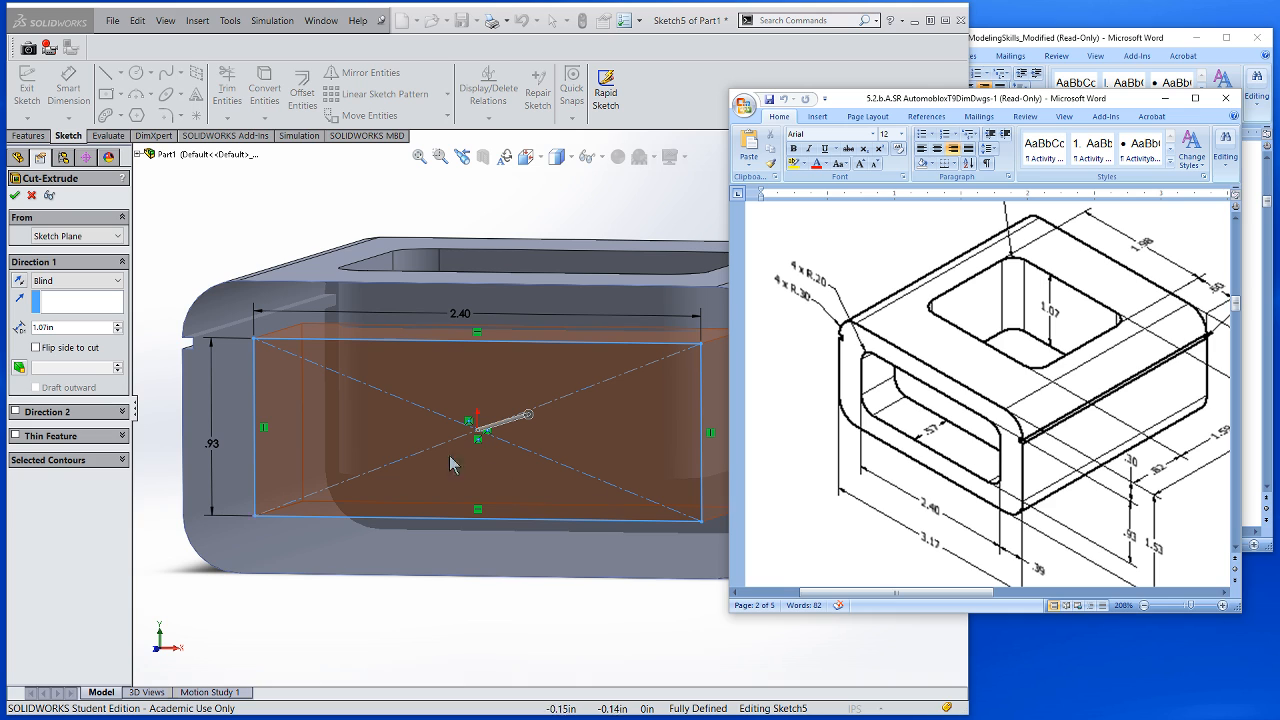
double_click(43, 328)
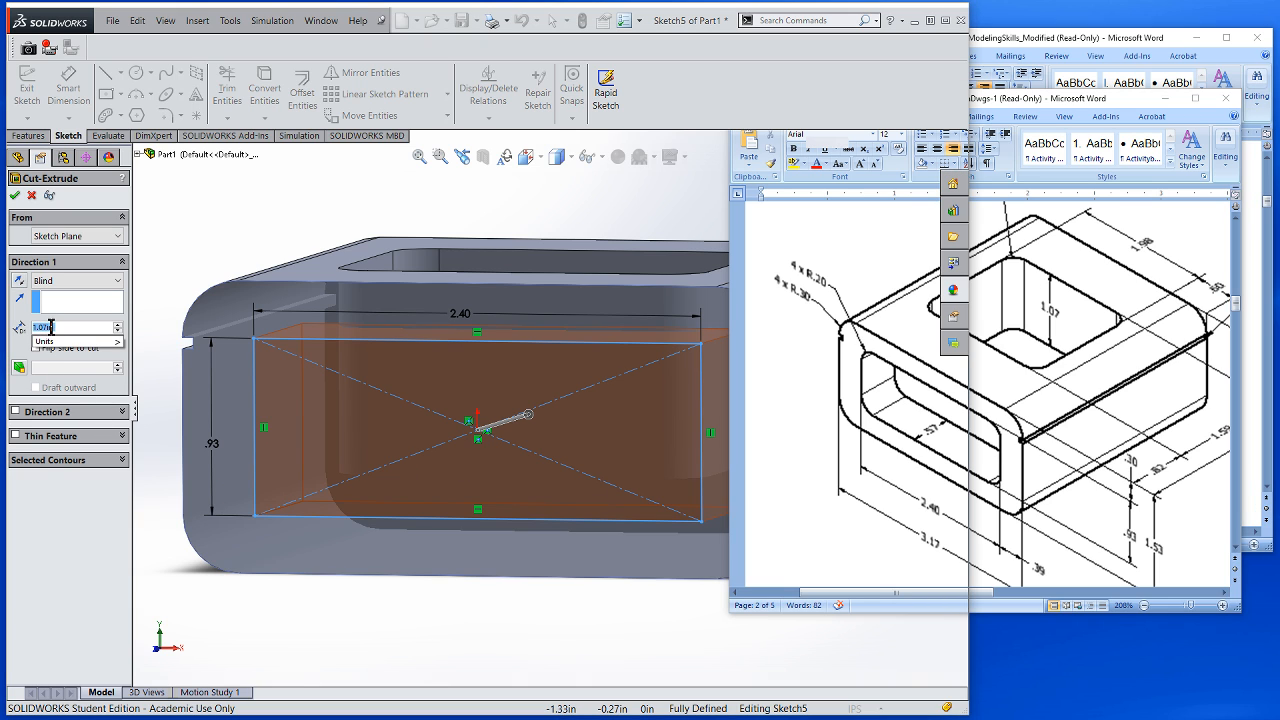
text(.57)
key(Return)
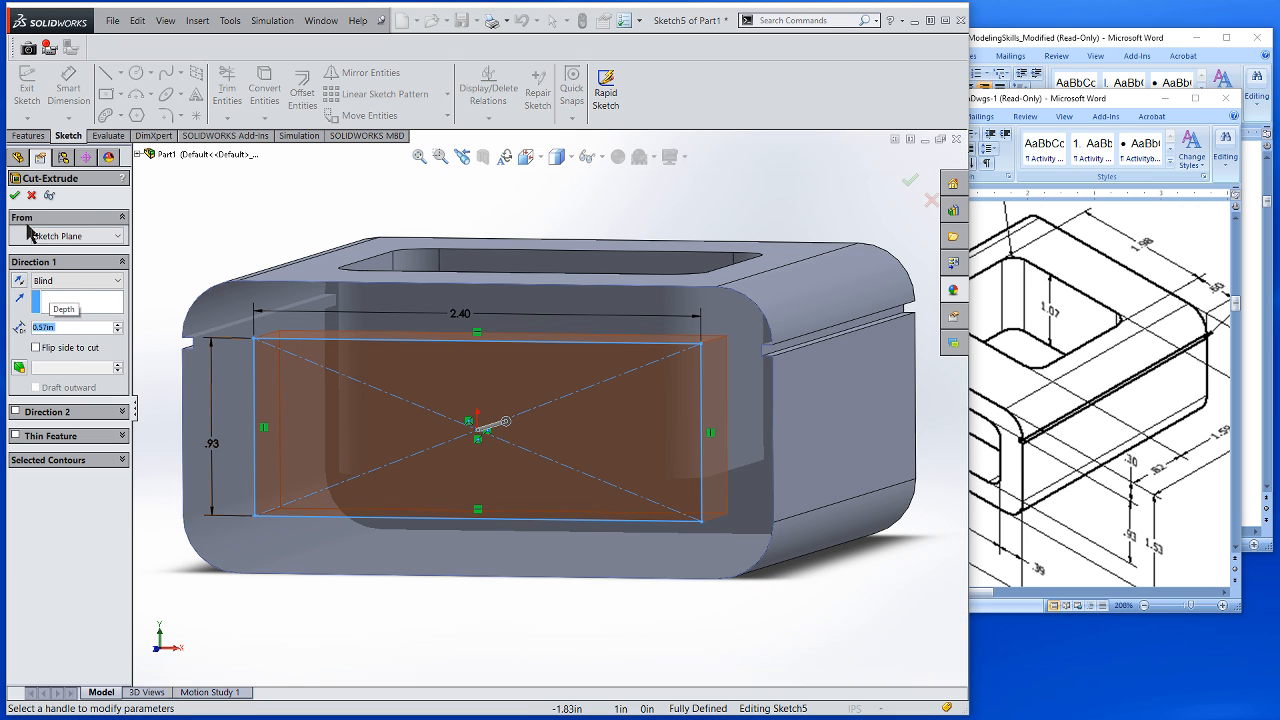
click(15, 196)
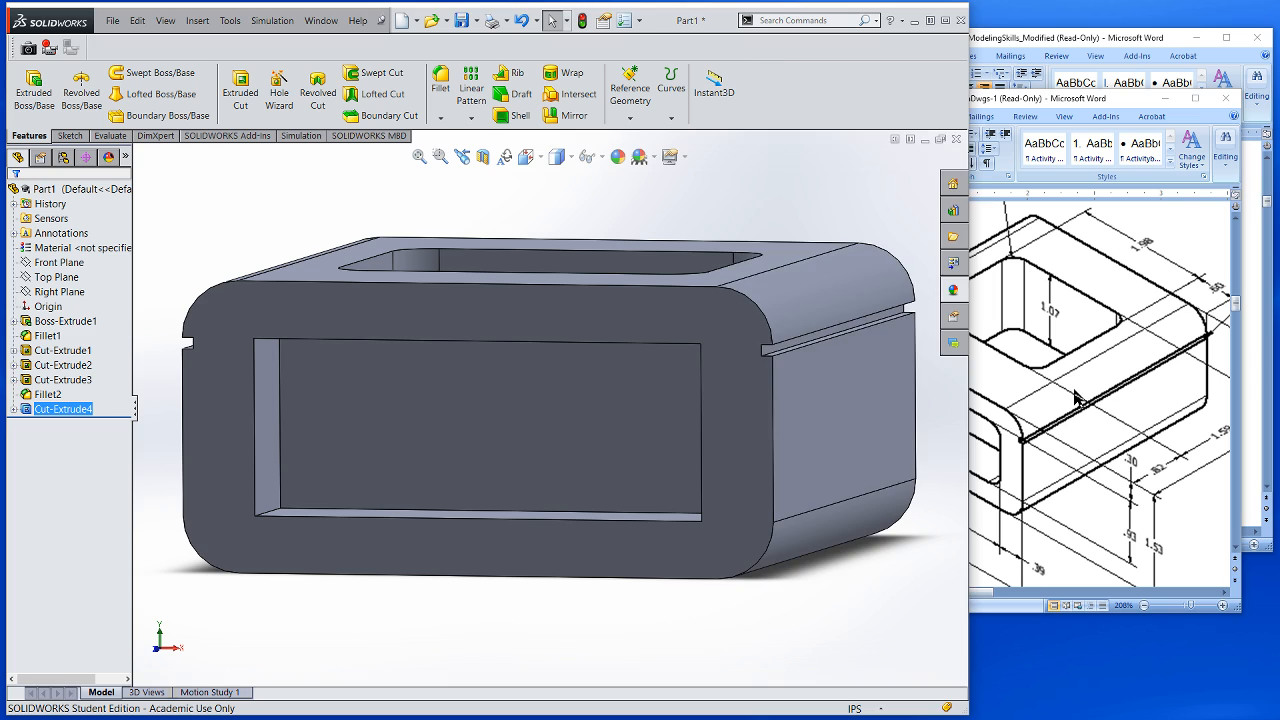
Fillet the four inner corner edges of the new front pocket with a 0.20 in radius
click(1075, 398)
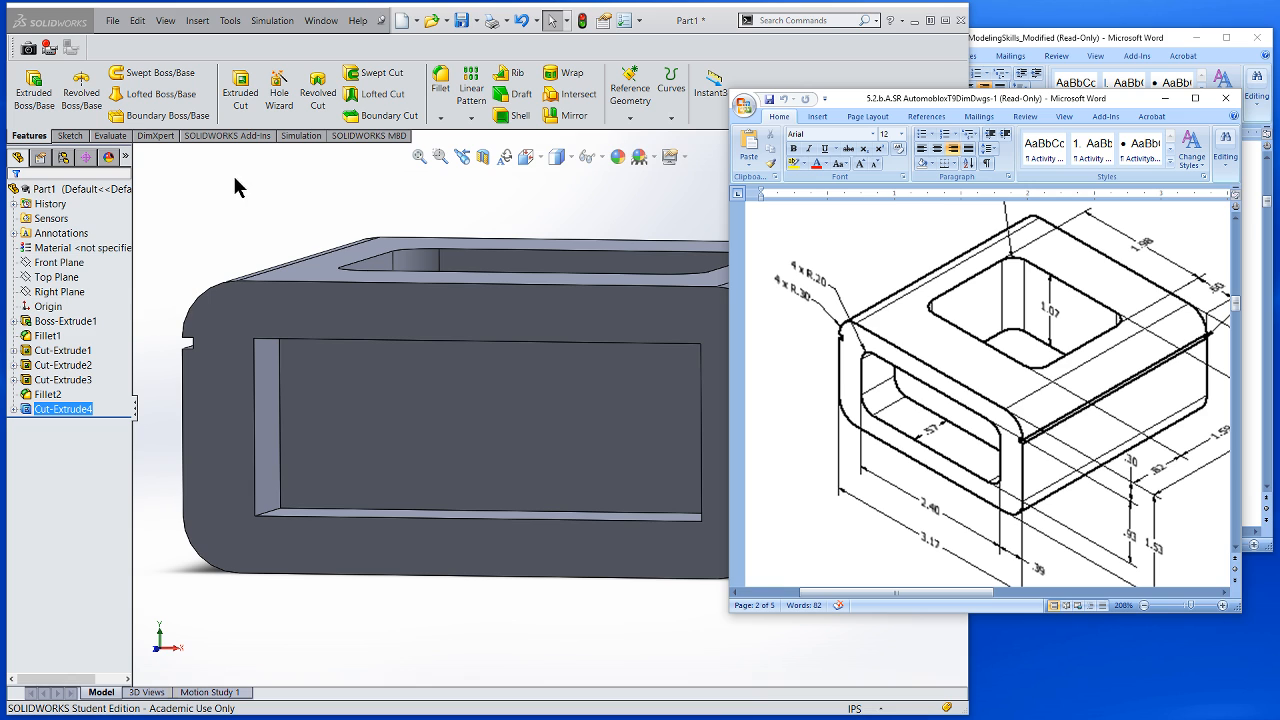
click(441, 82)
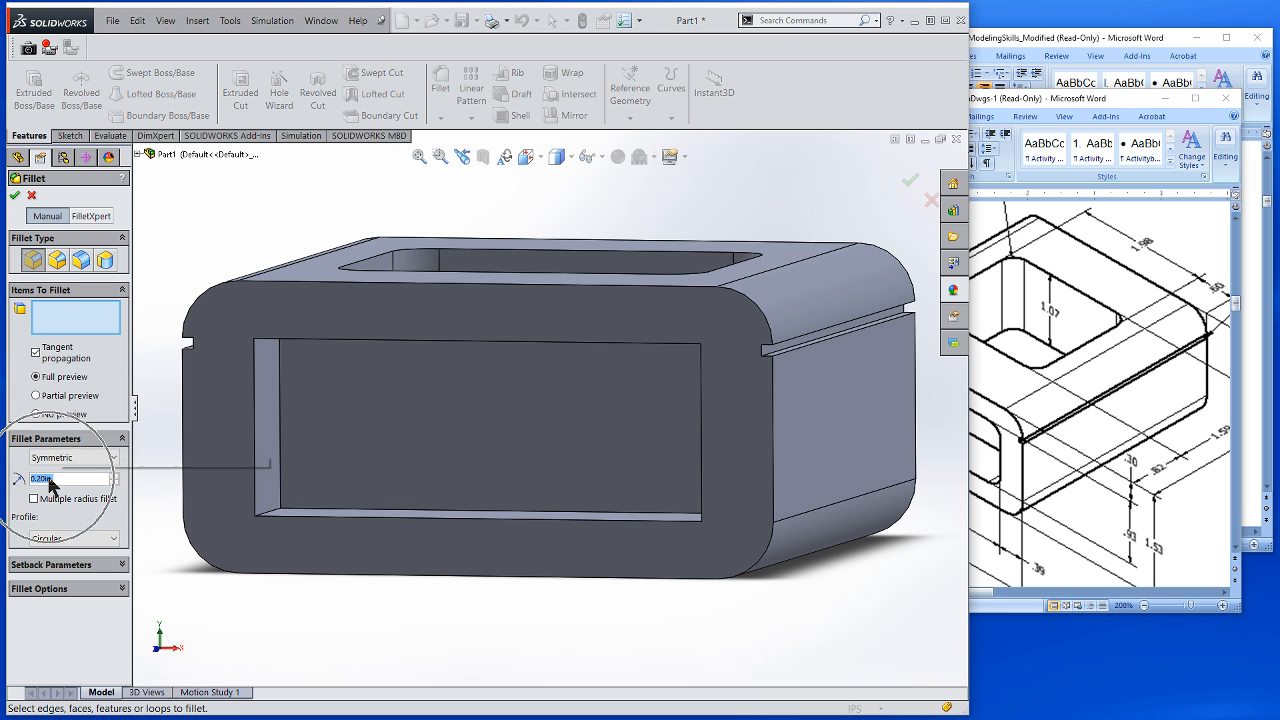
click(271, 512)
middle_drag(273, 514, 272, 290)
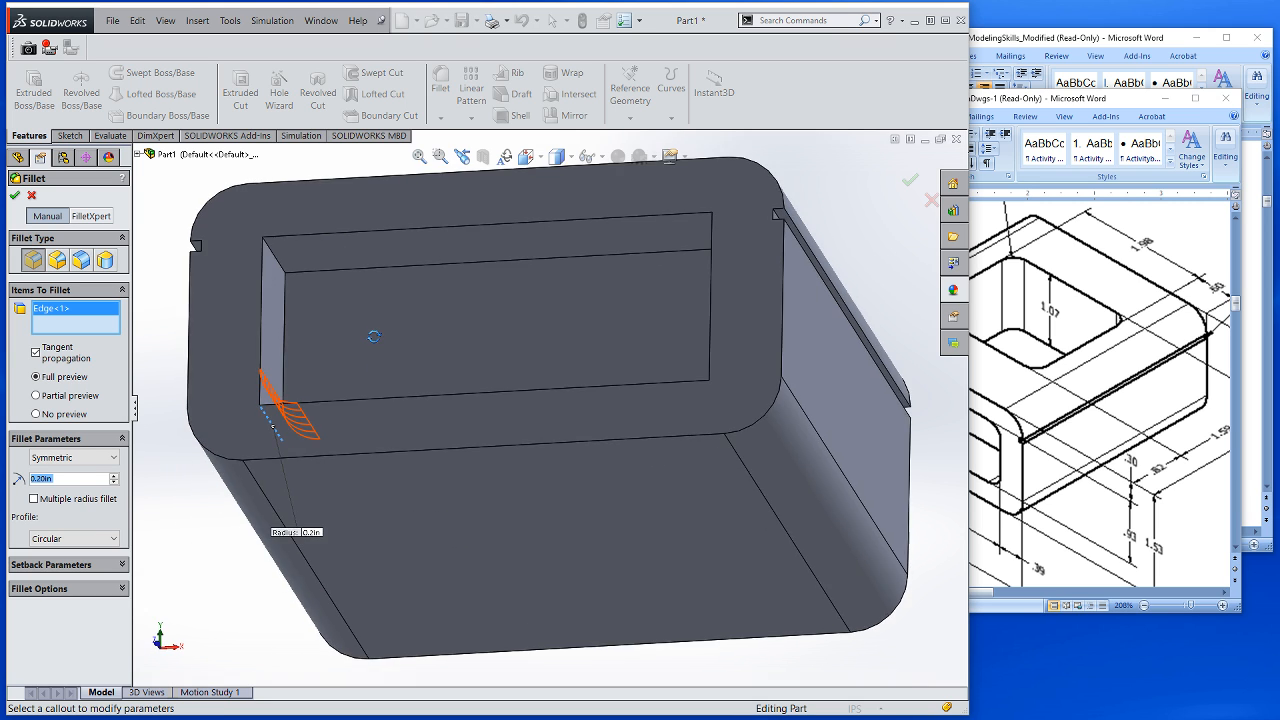
click(284, 276)
middle_drag(360, 309, 470, 330)
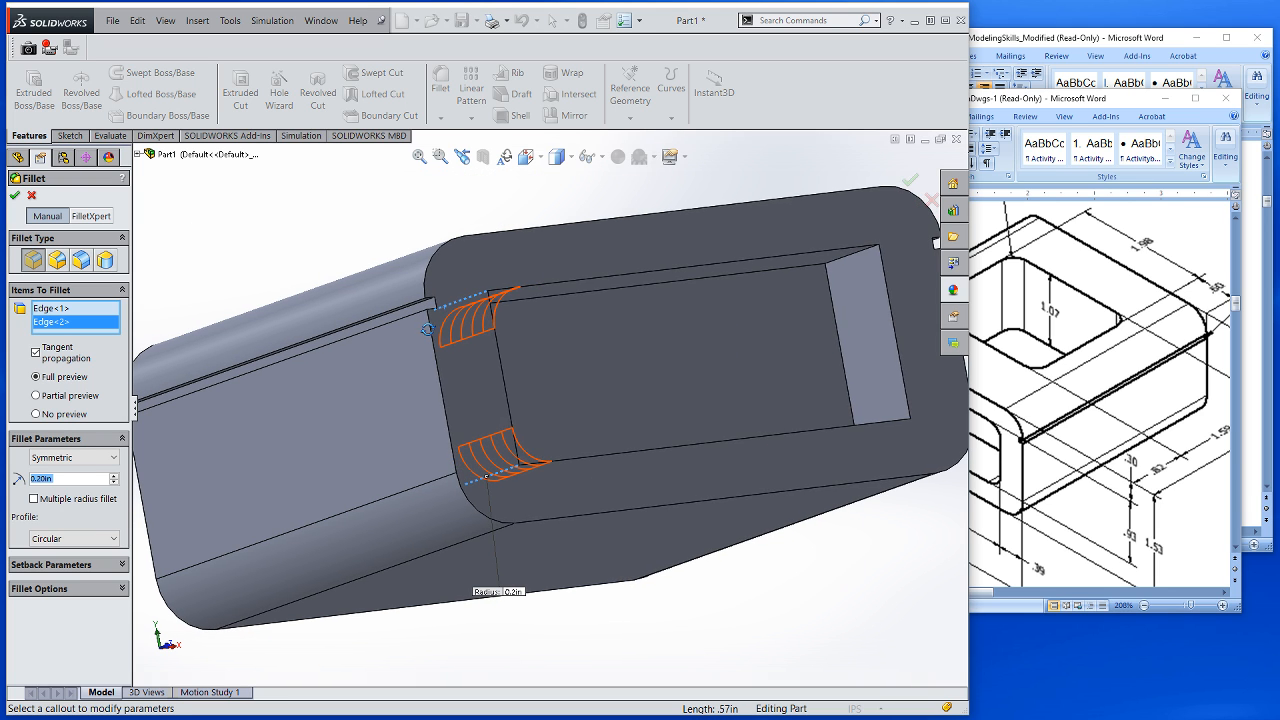
click(864, 262)
middle_drag(864, 262, 862, 473)
click(862, 473)
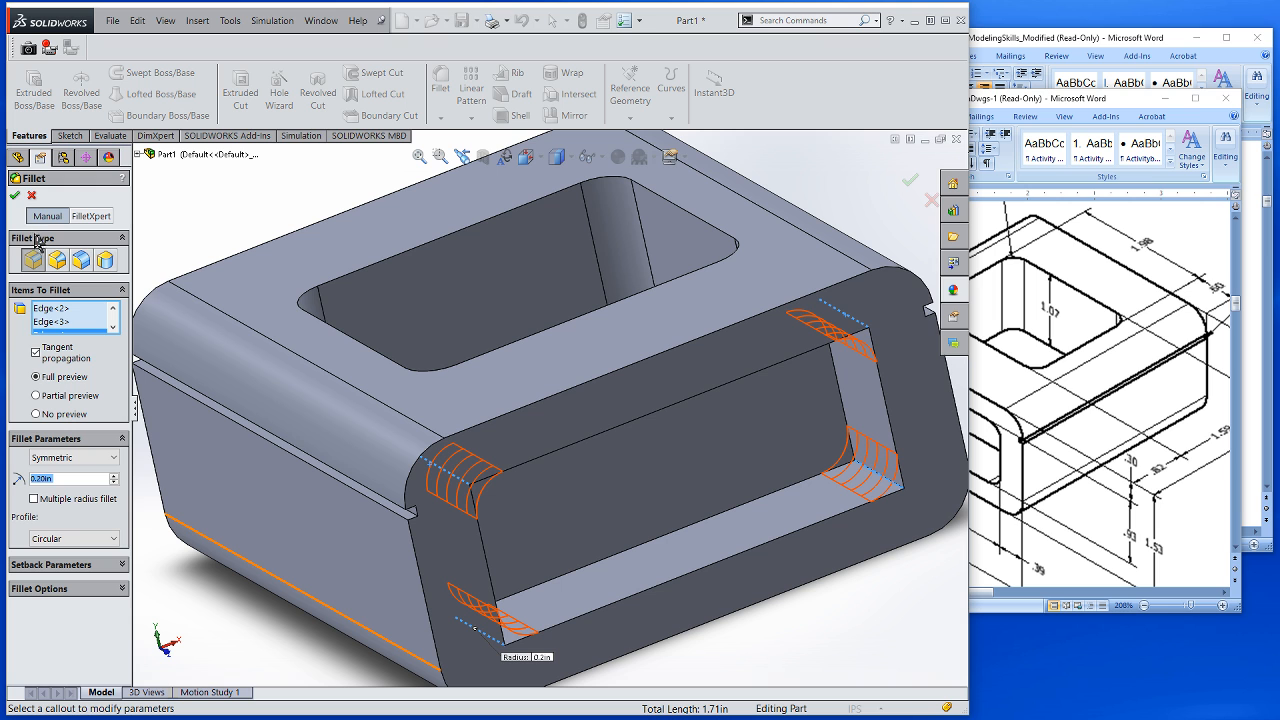
click(14, 195)
Consult the opposite-side view in the Word dimension drawing, then start an extruded-cut sketch on the block's back face
middle_drag(809, 466, 771, 474)
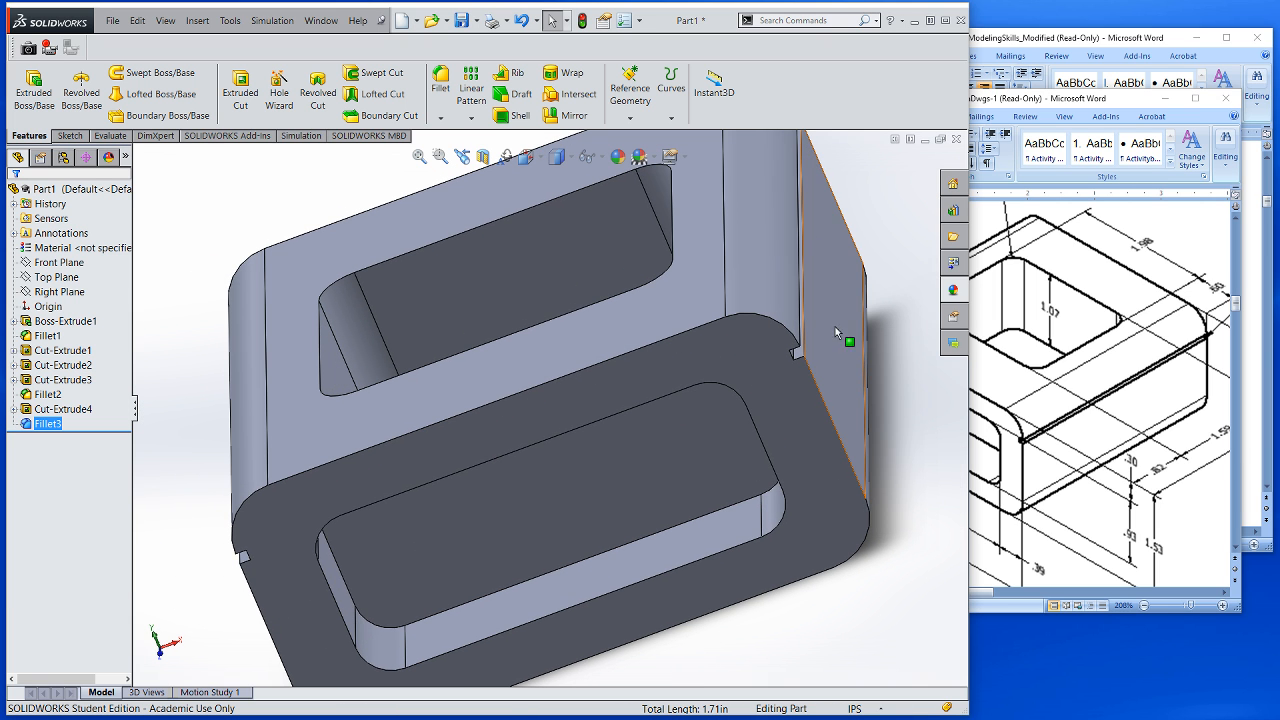
middle_drag(840, 318, 950, 347)
click(1075, 390)
scroll(1037, 405, down, 3)
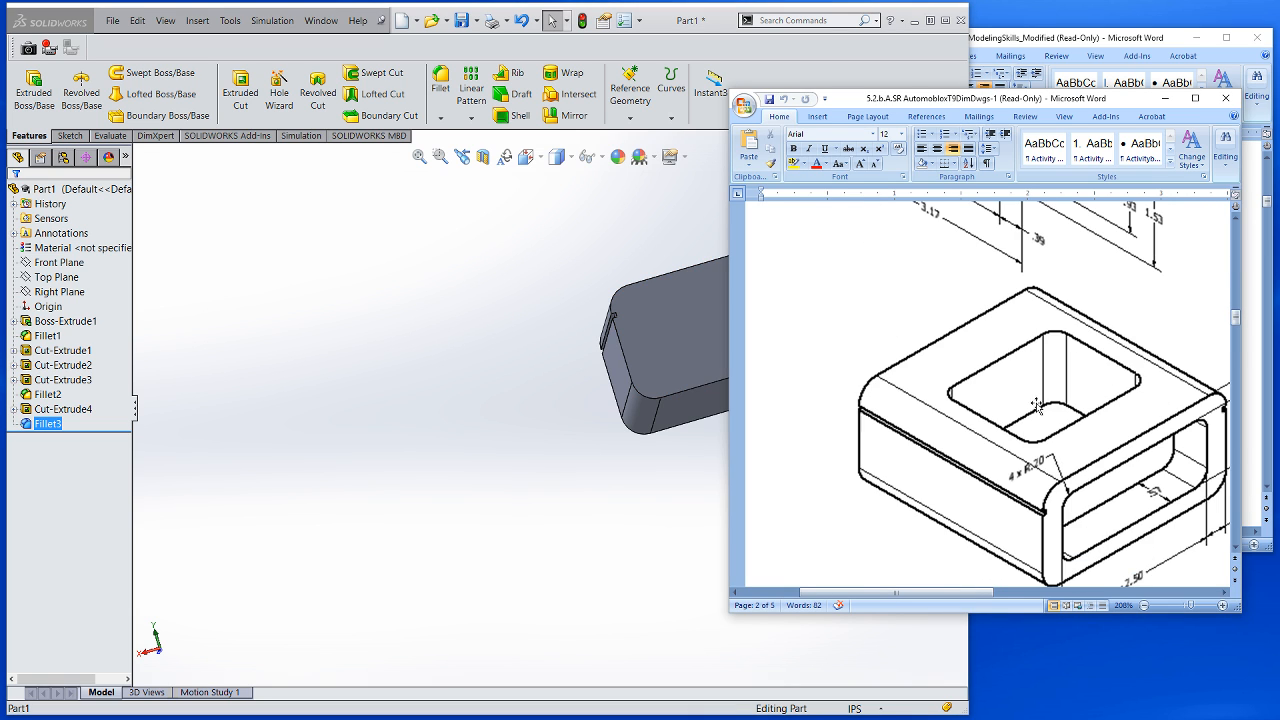
scroll(1087, 414, down, 1)
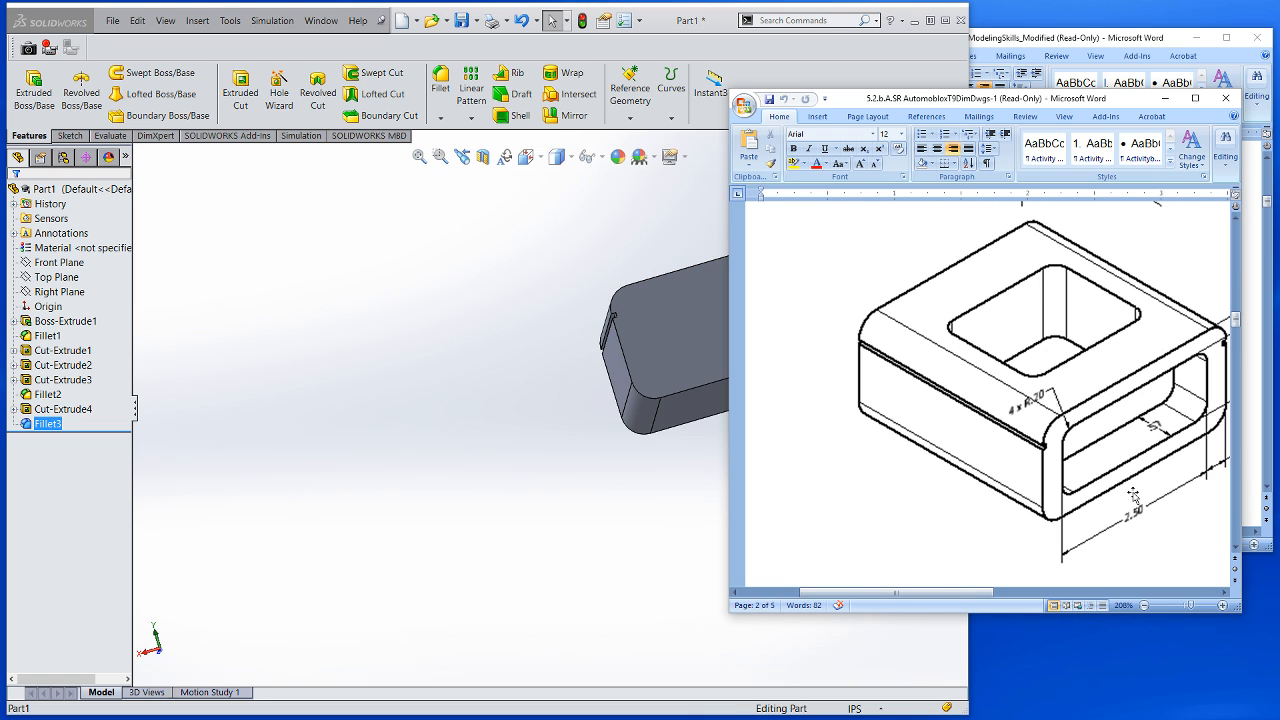
drag(981, 593, 1016, 592)
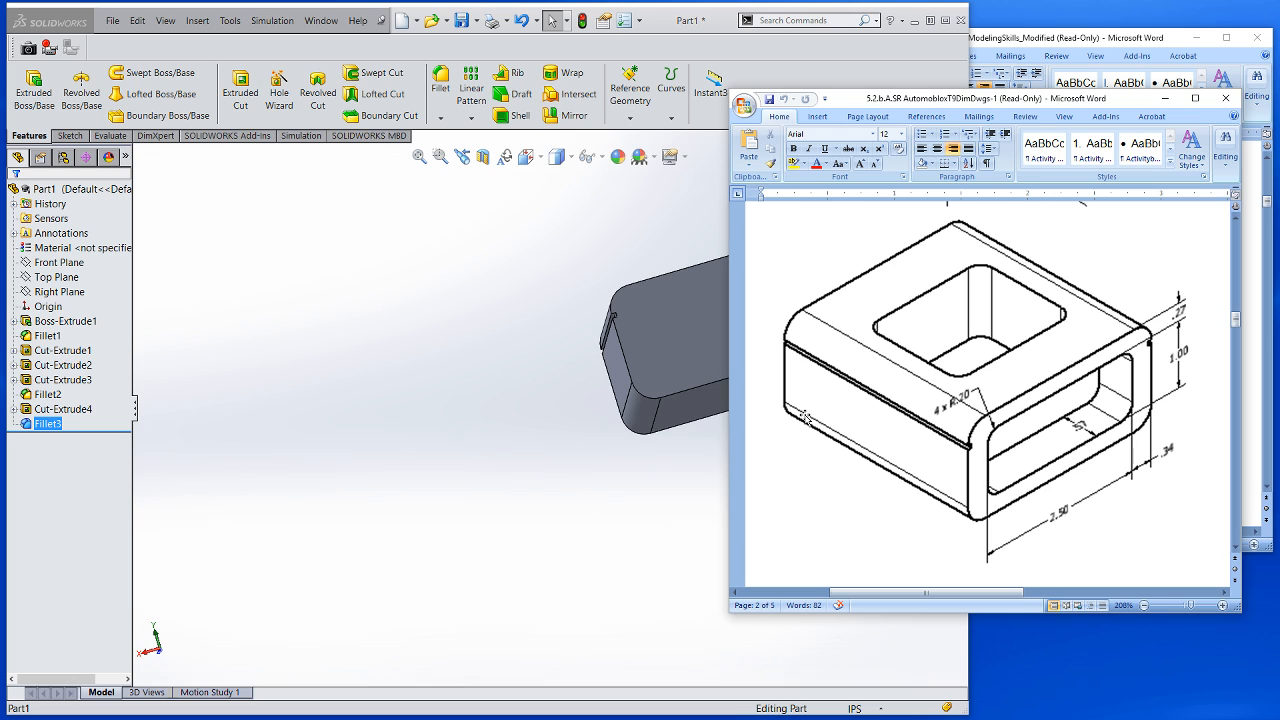
click(240, 90)
click(666, 331)
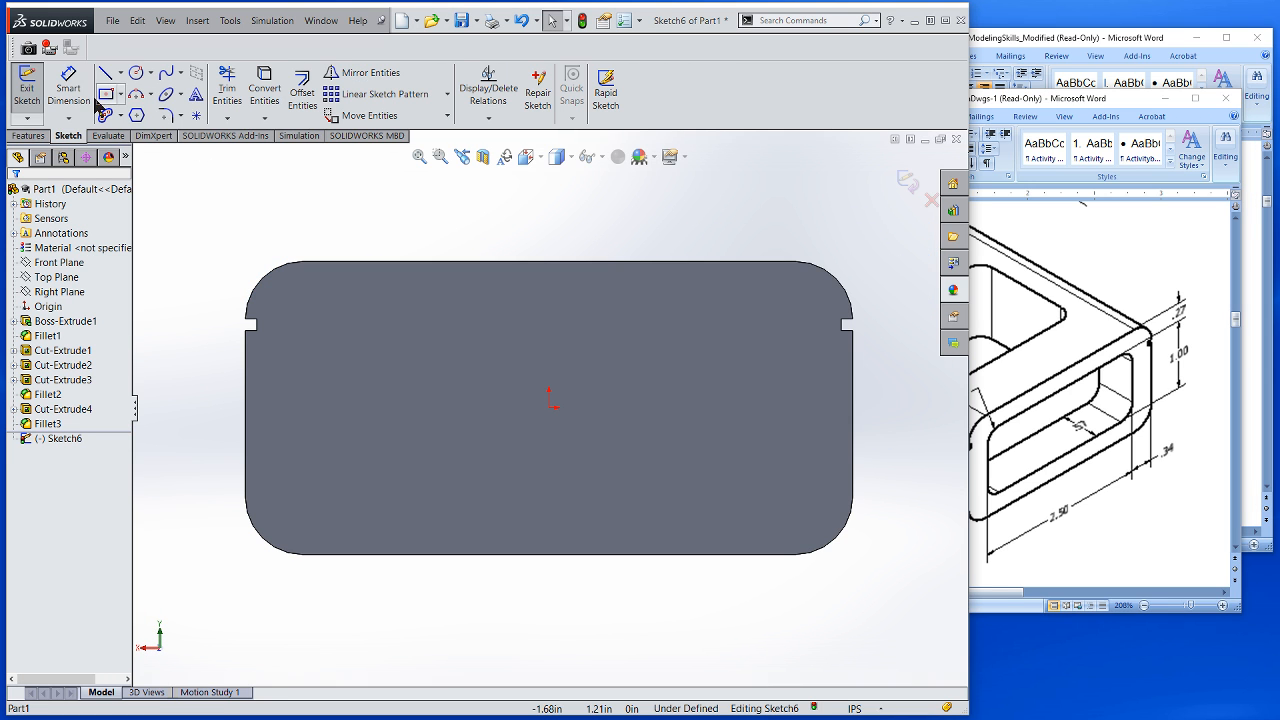
Sketch a center rectangle about 1.84 in wide and 0.64 in high, centered on the origin of the back face
click(105, 94)
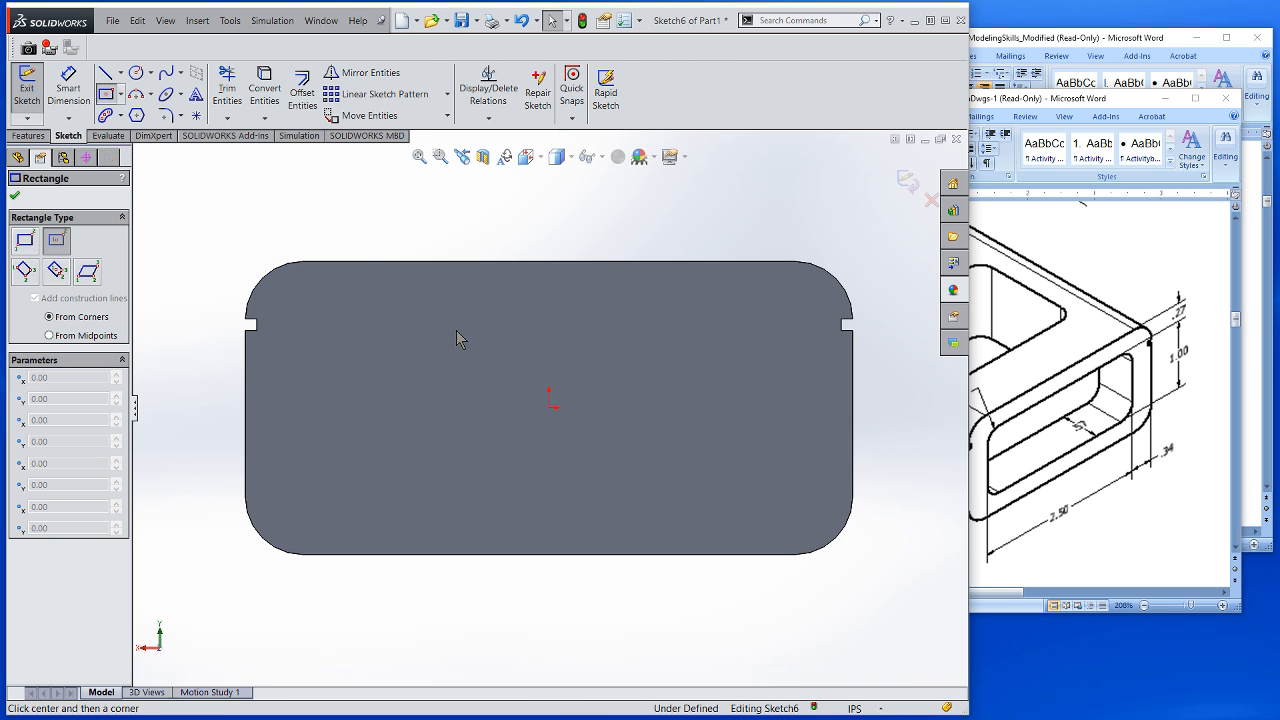
click(549, 408)
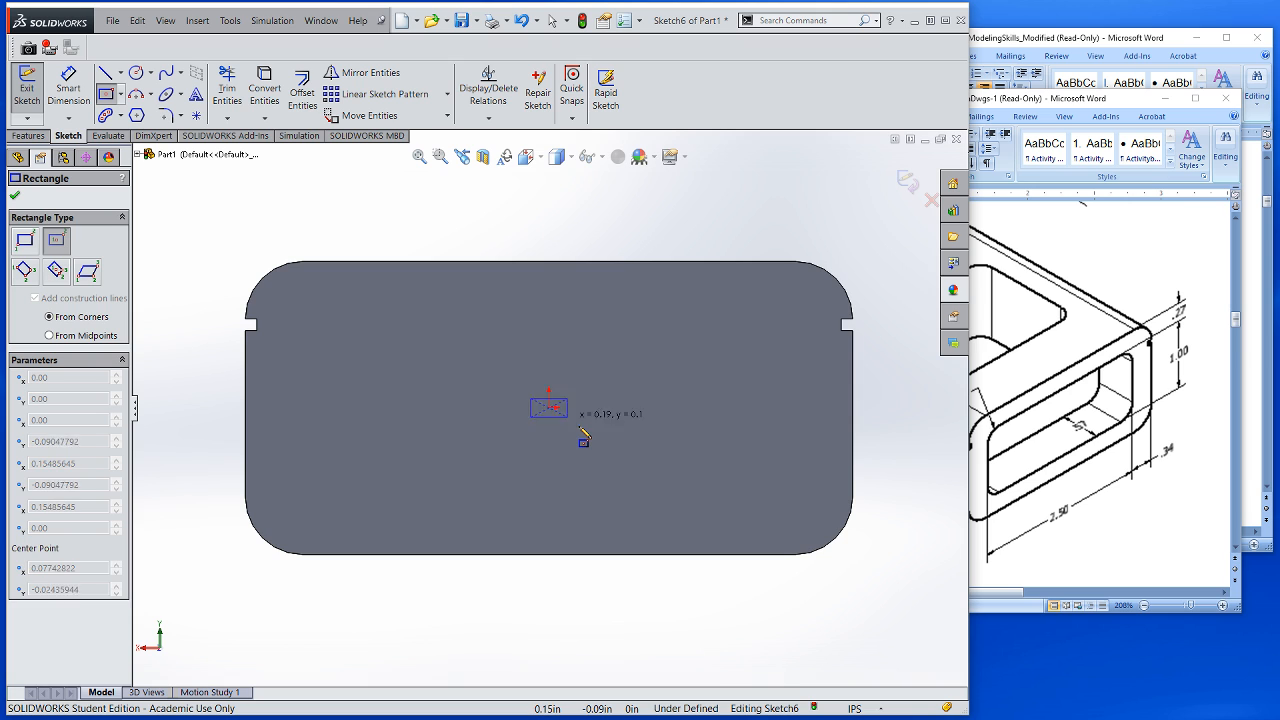
click(727, 469)
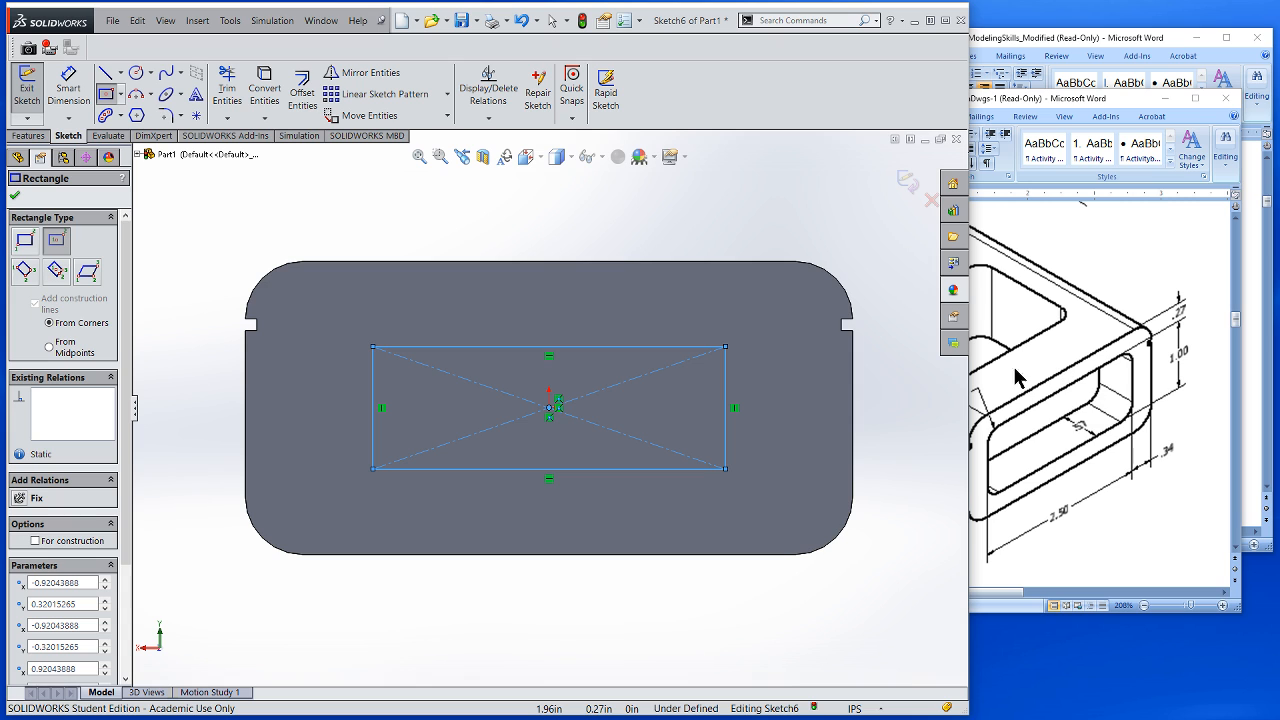
Dimension the back-face rectangle's height between its two horizontal lines and set it to 1.00 in
click(68, 88)
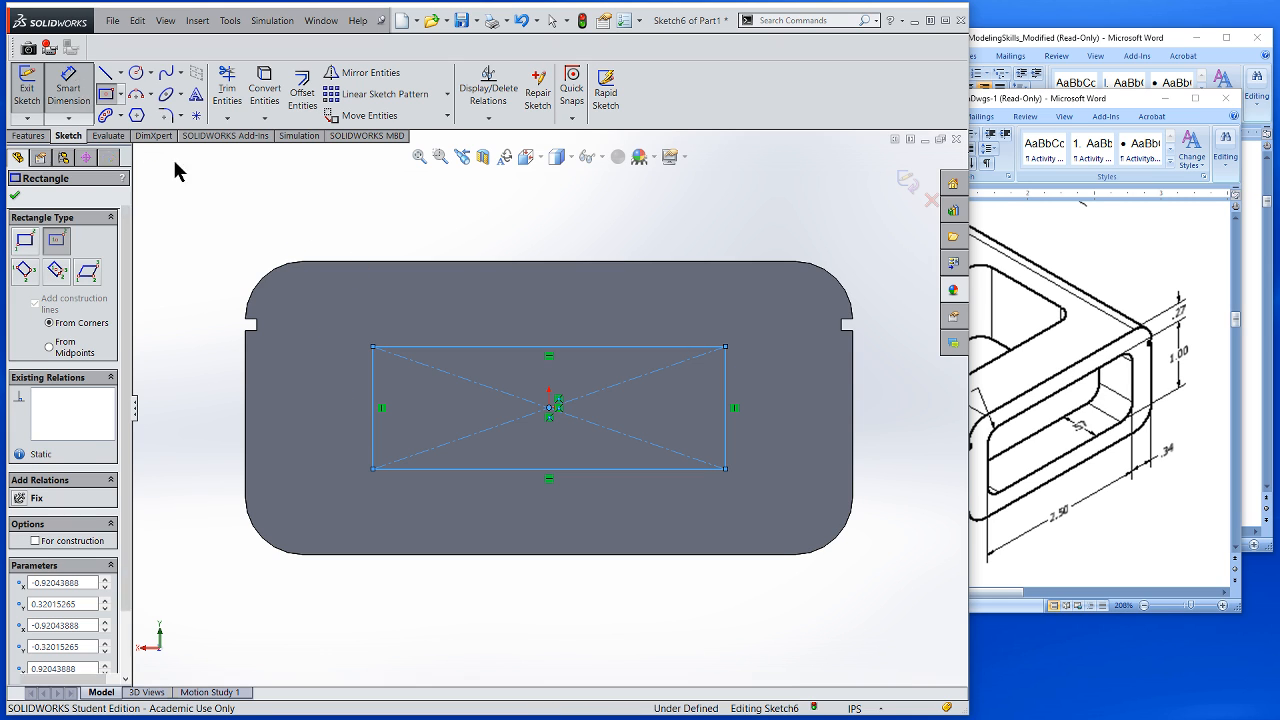
click(605, 348)
click(634, 469)
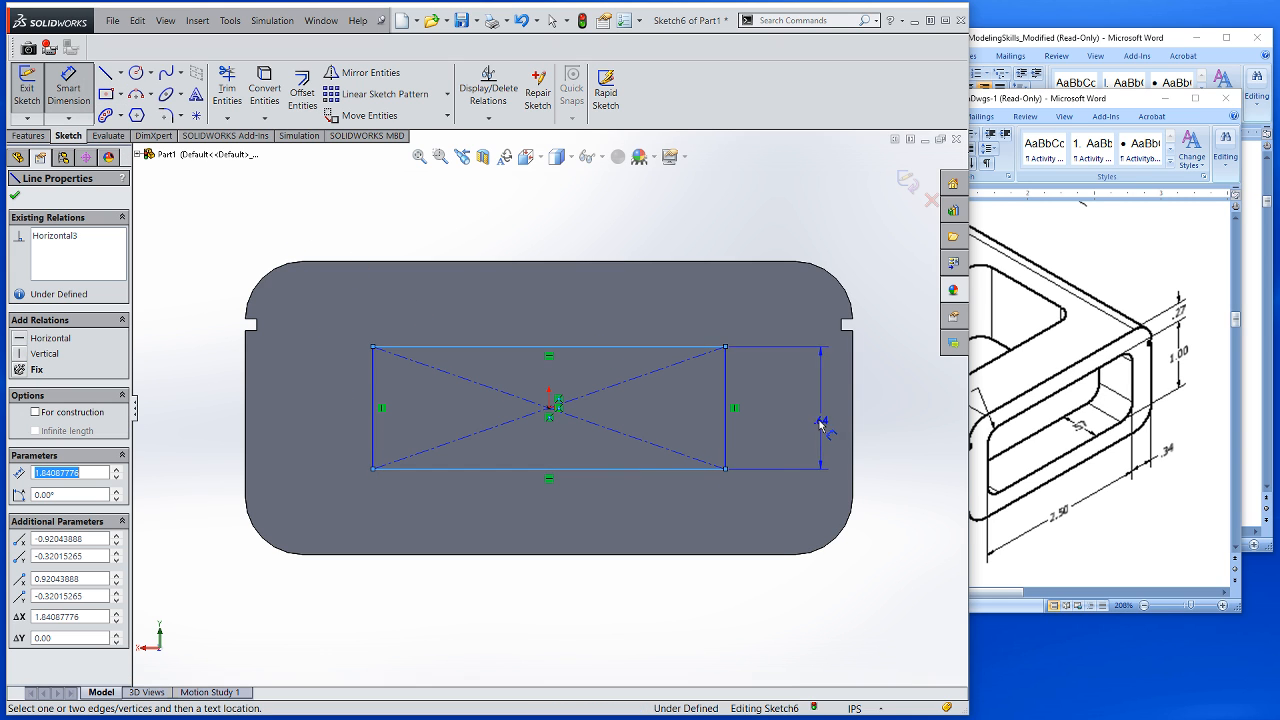
click(791, 422)
text(1)
key(Return)
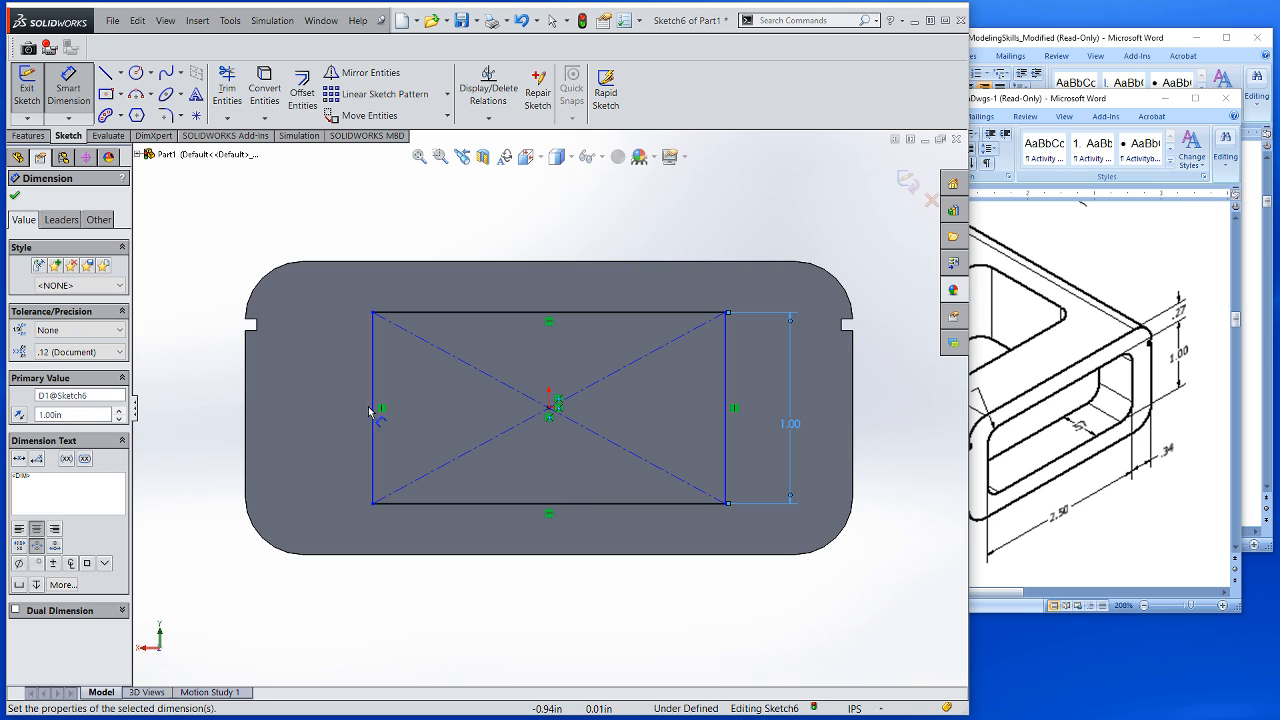
Dimension the back-face rectangle's width between its two vertical lines and set it to 2.50 in
click(725, 395)
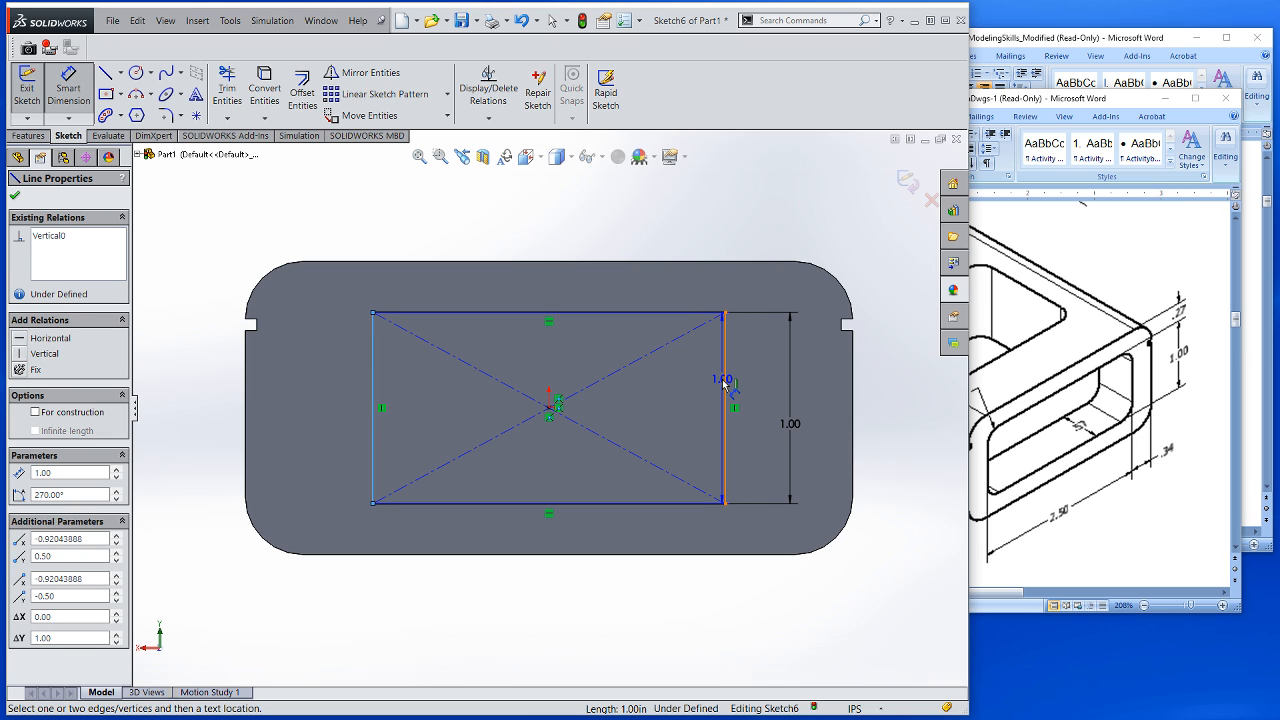
click(552, 313)
click(530, 288)
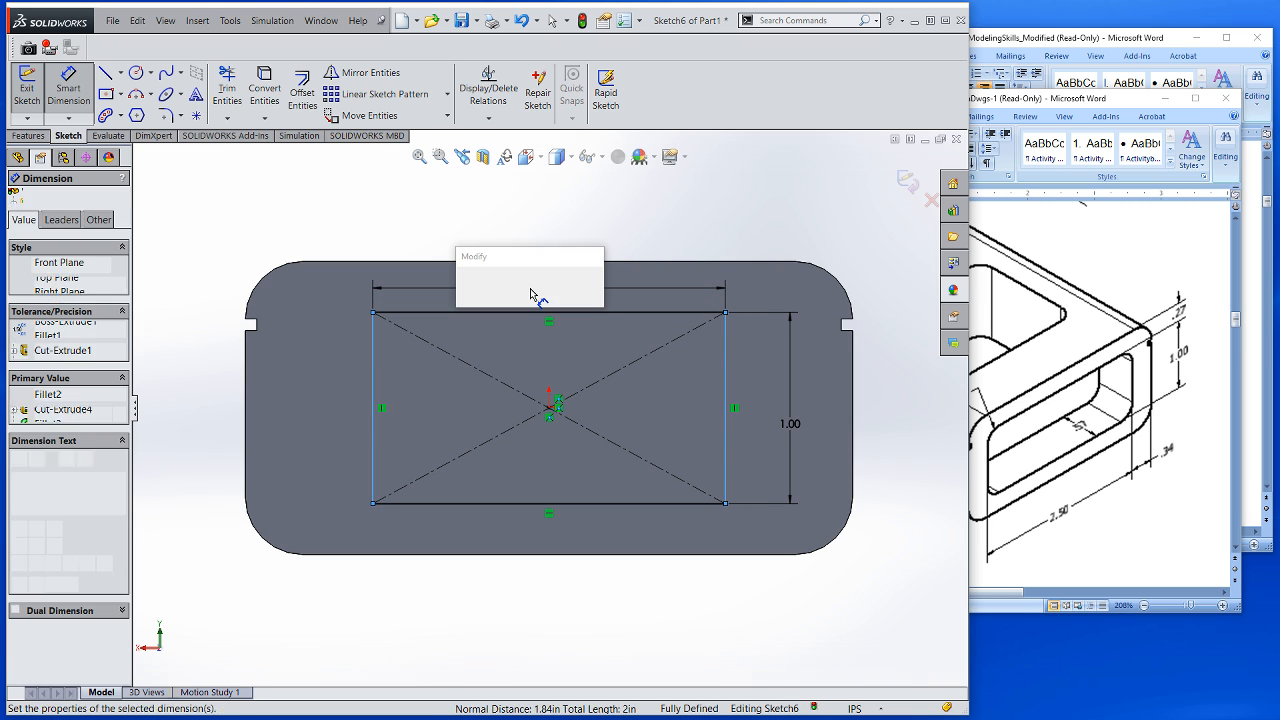
text(2.5)
key(Return)
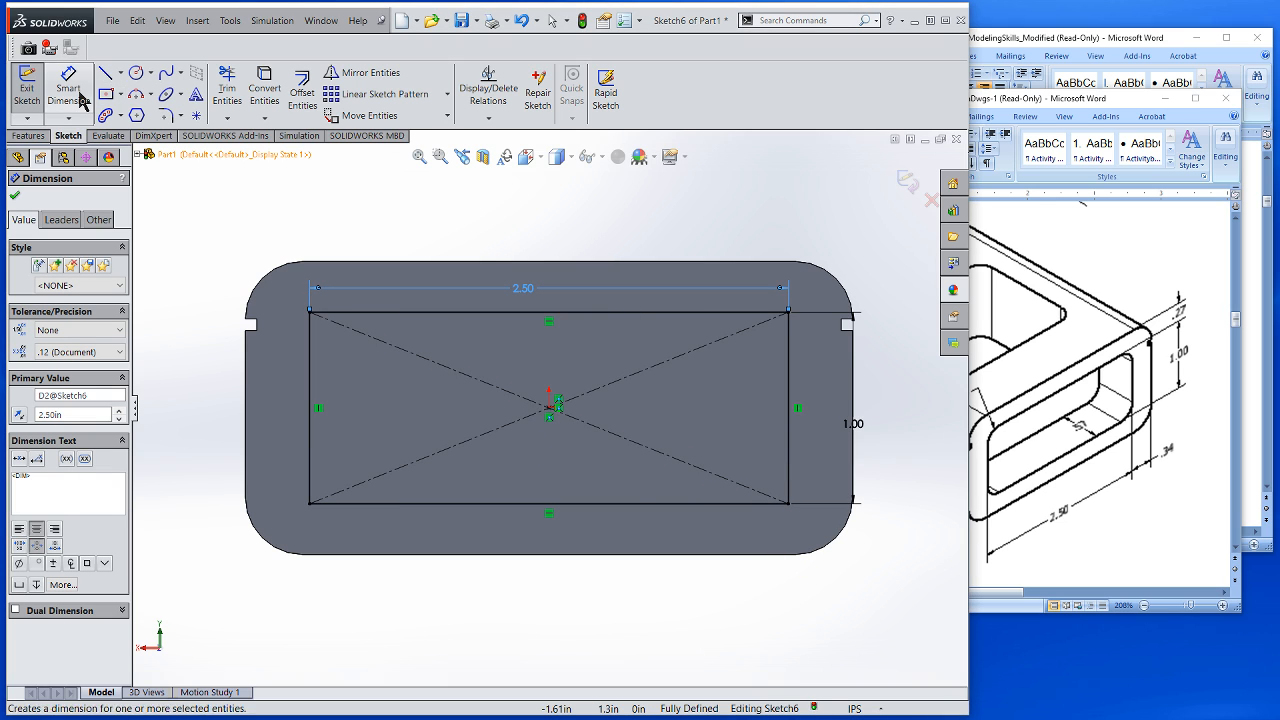
Check the rectangle's gaps to the block's side and upper edges using trial dimensions, without keeping them
click(312, 407)
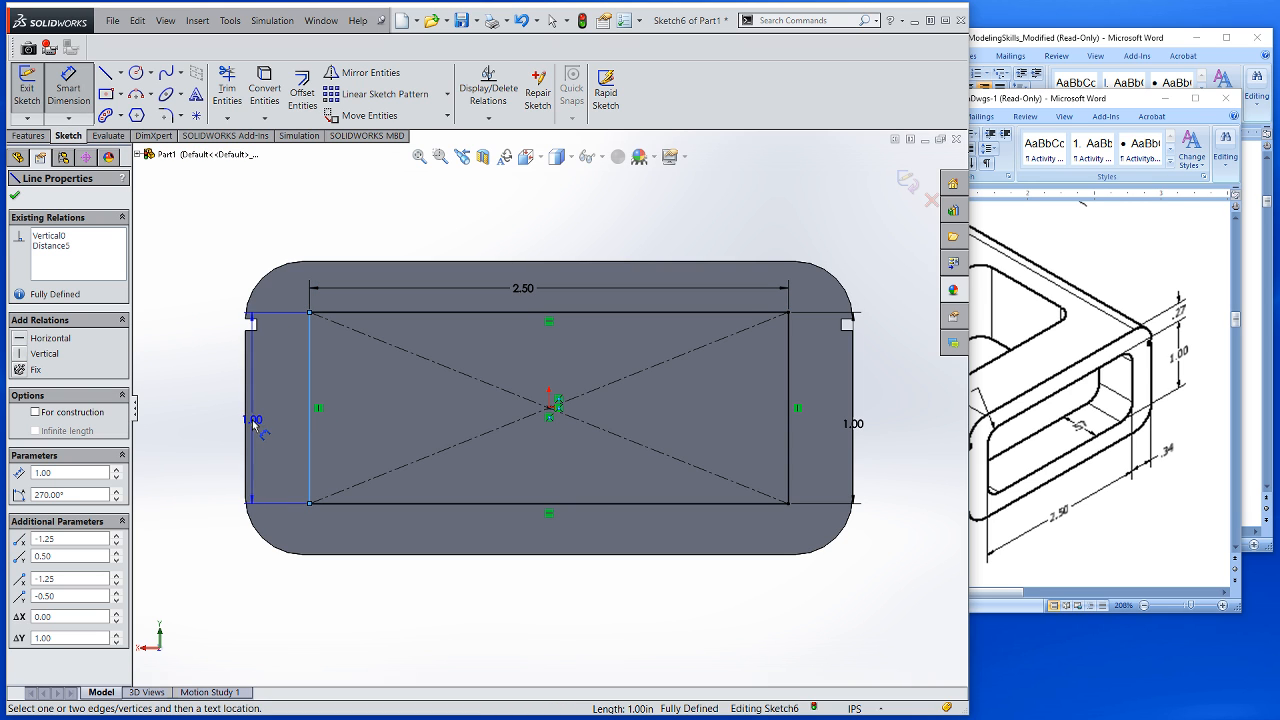
click(247, 423)
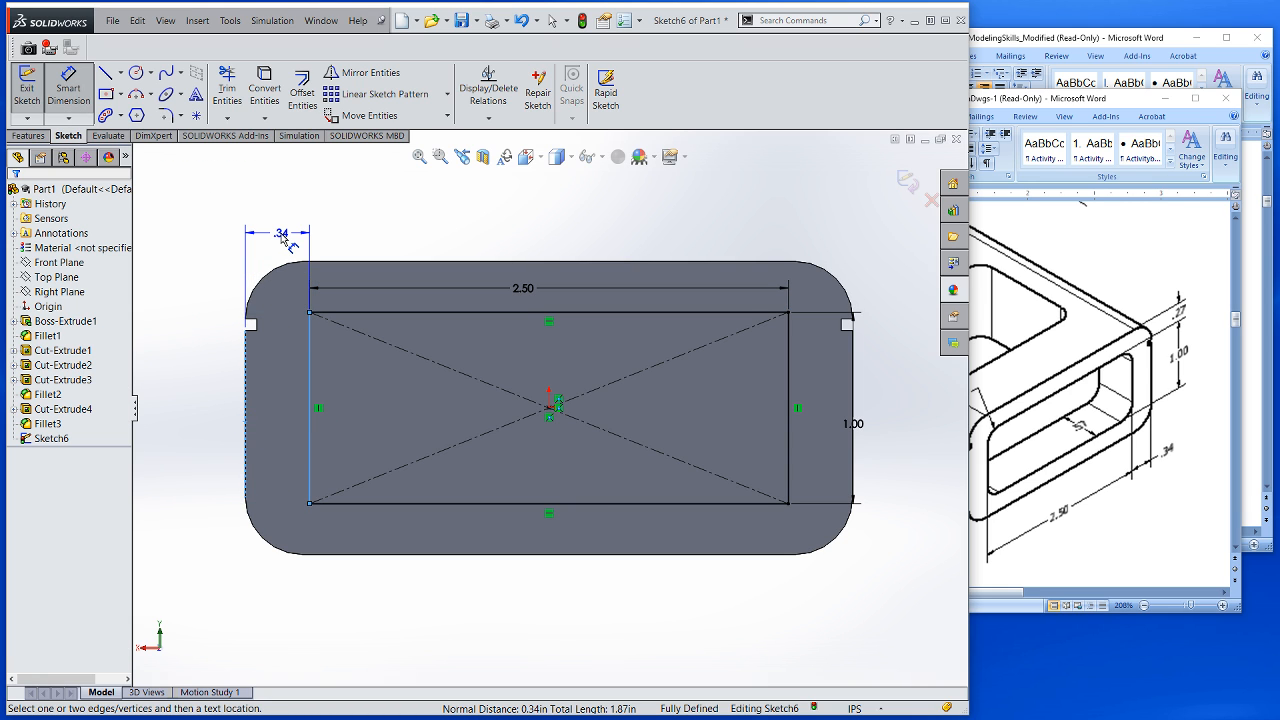
click(283, 237)
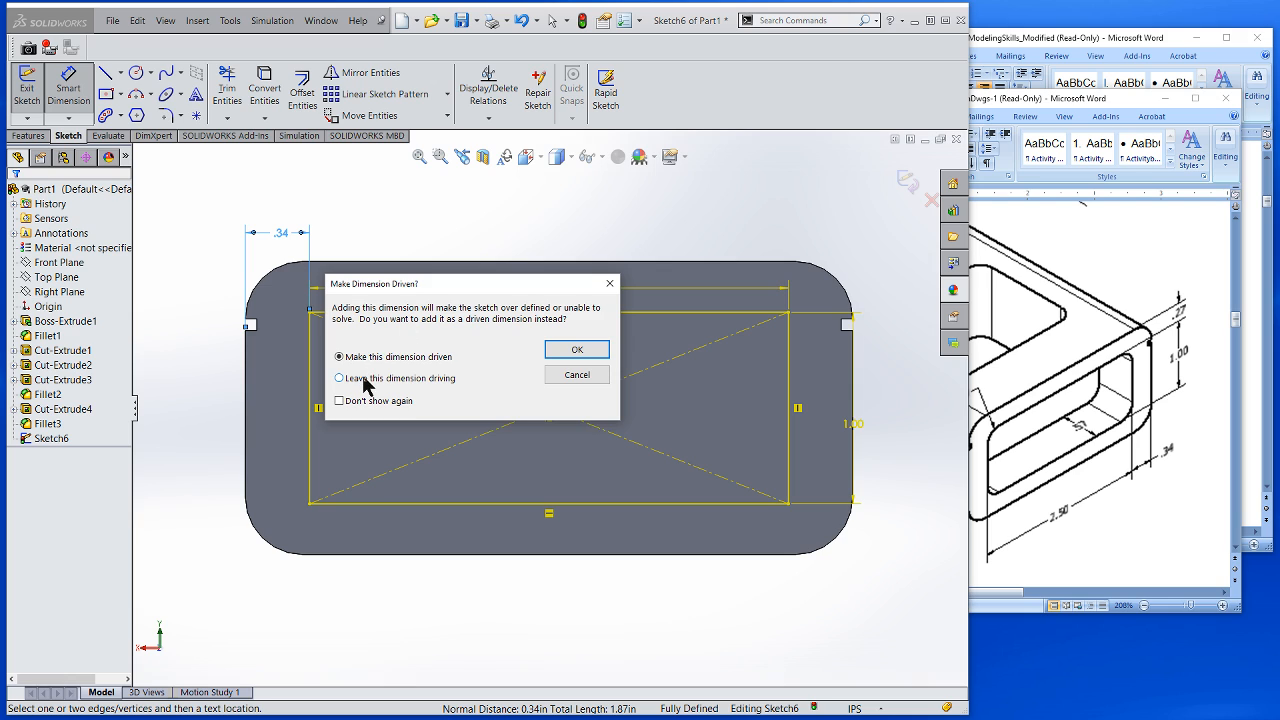
click(579, 376)
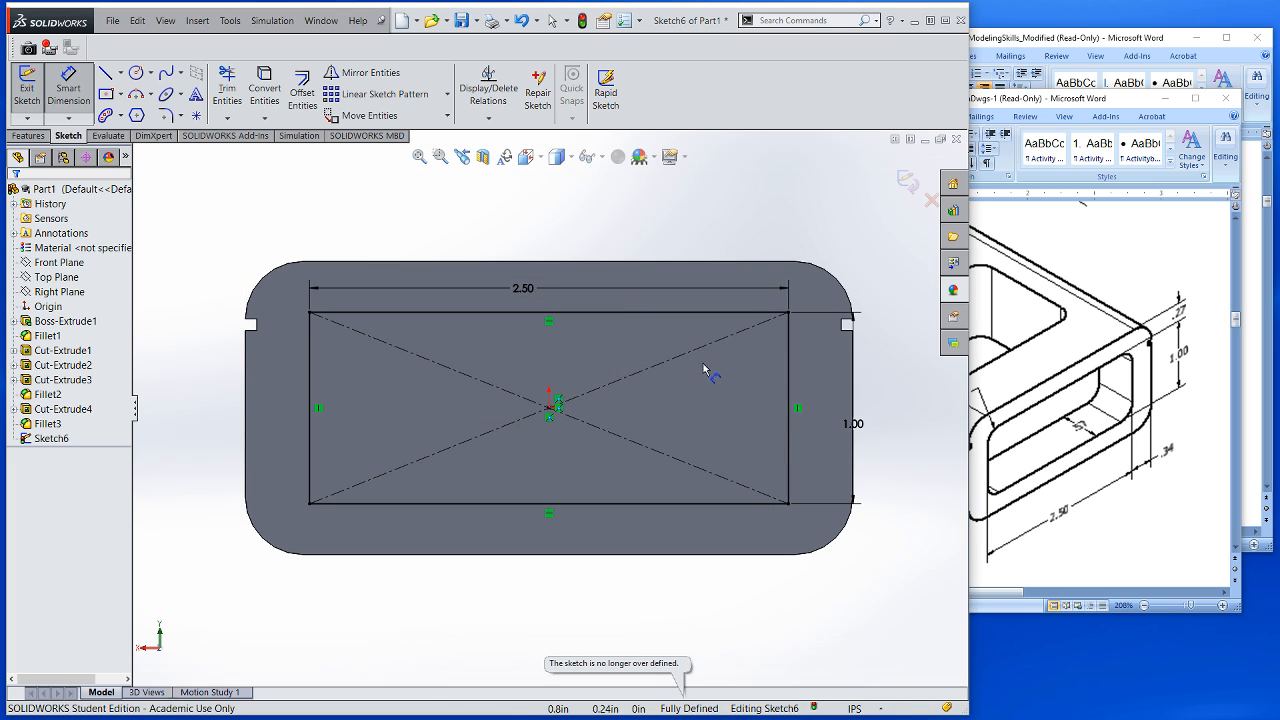
click(686, 312)
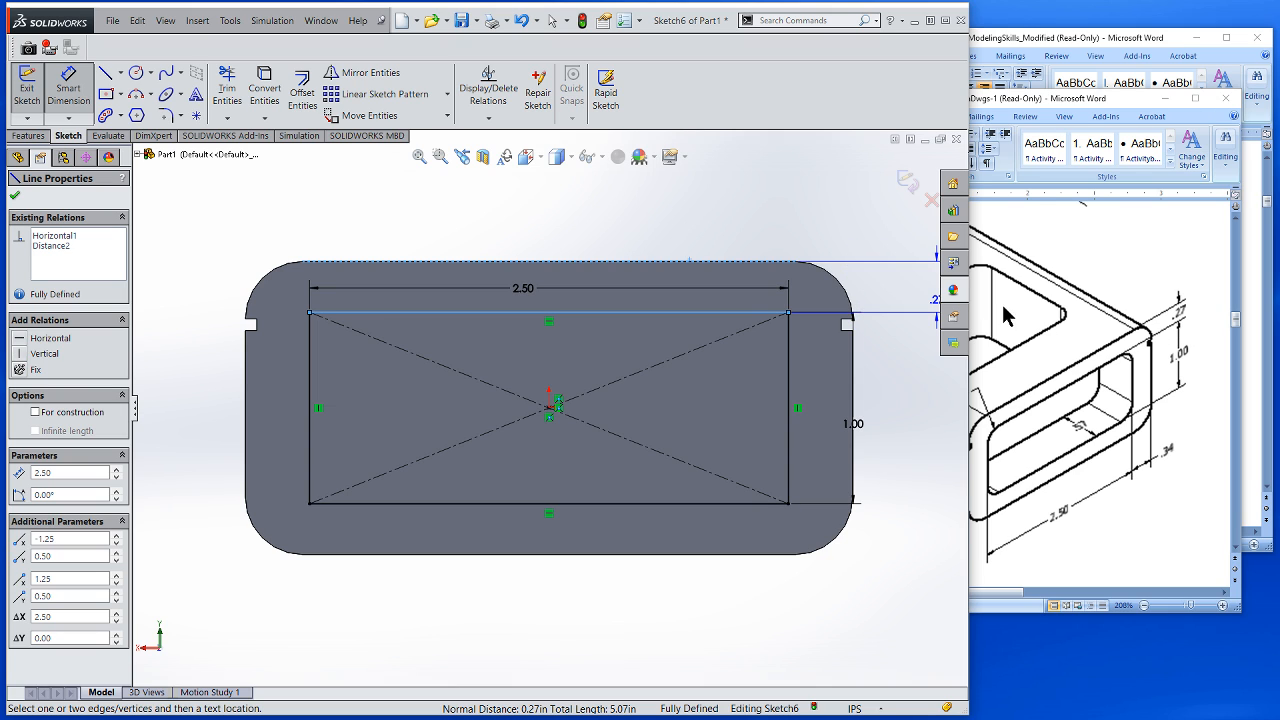
key(Escape)
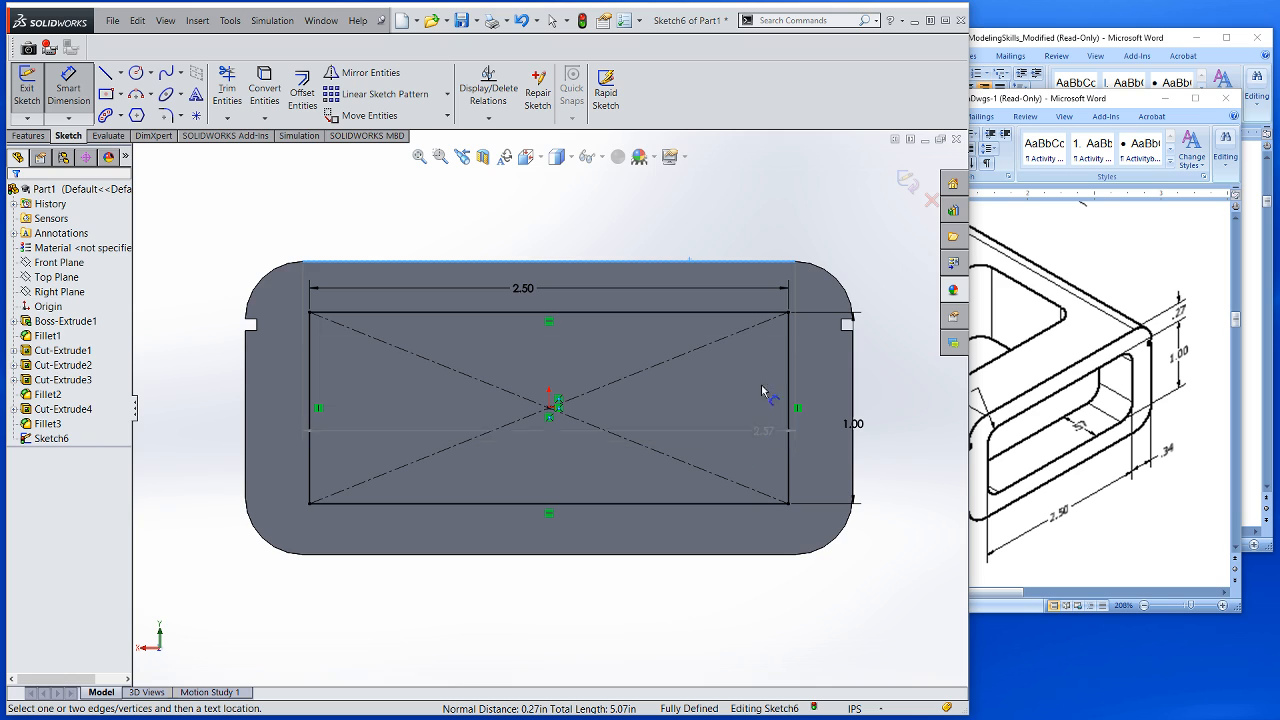
key(Escape)
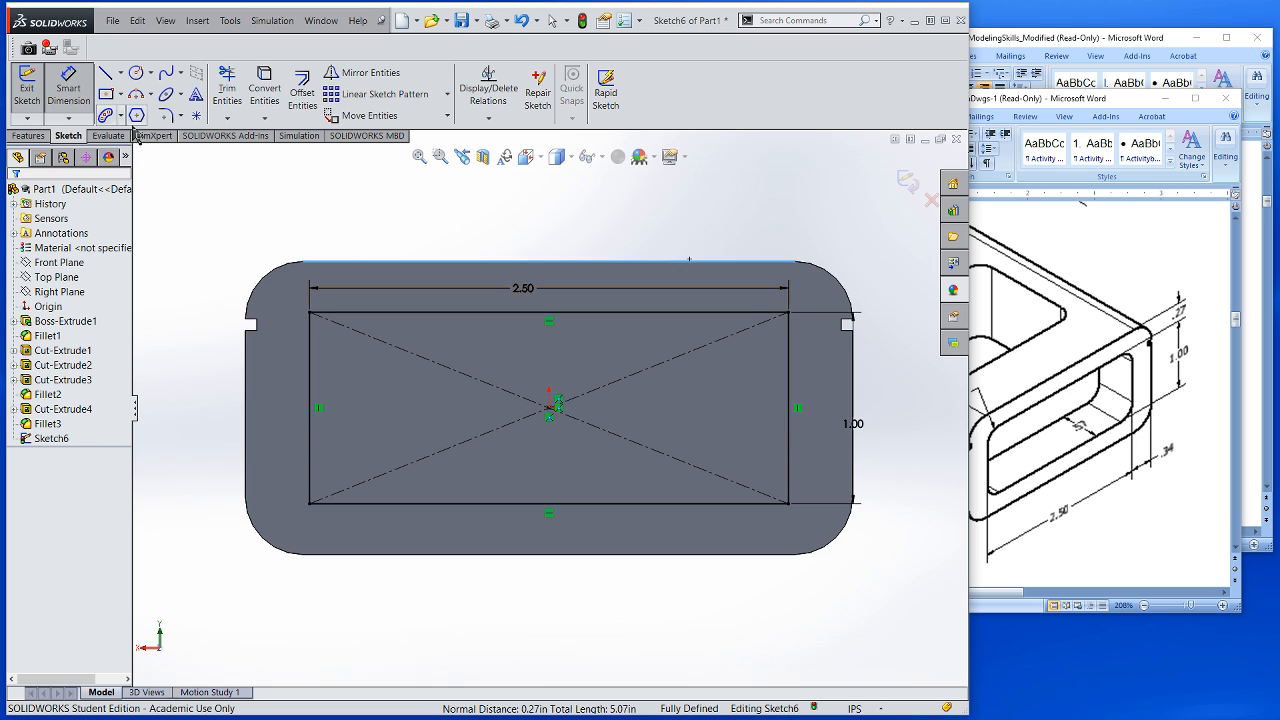
Finish the sketch and cut the rectangle blind 0.57 in deep into the block's back face
click(27, 88)
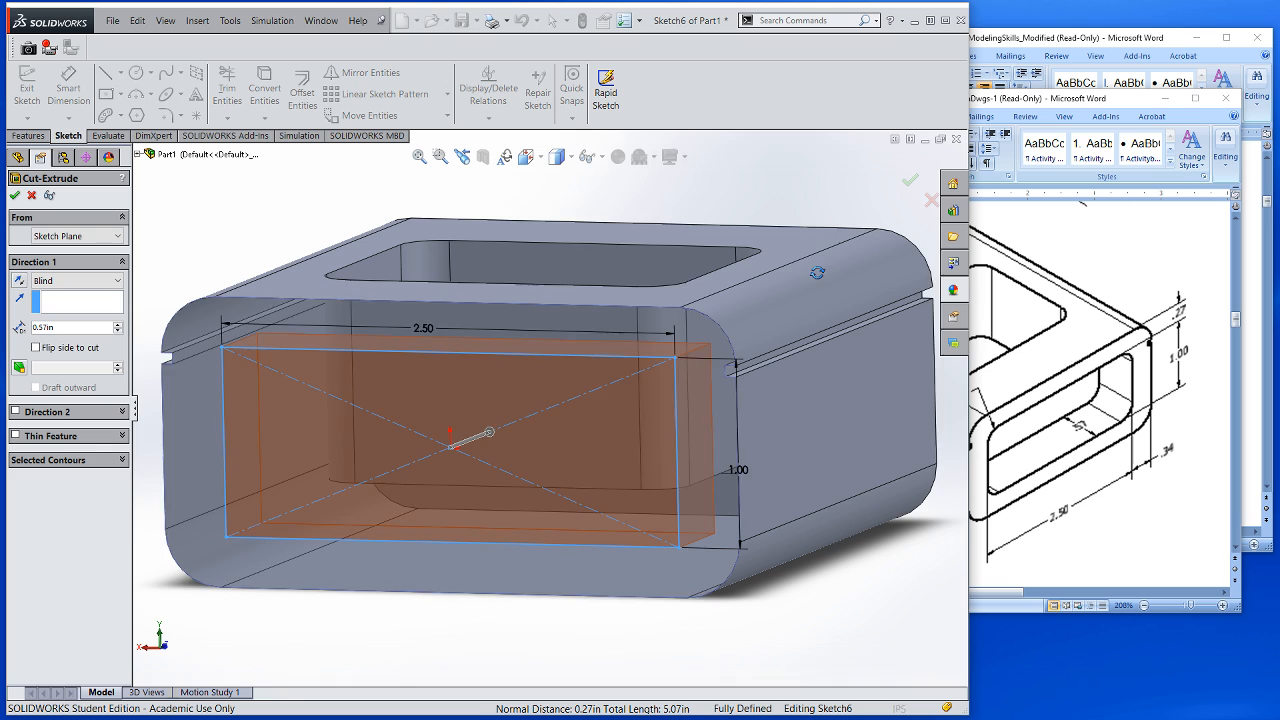
click(15, 196)
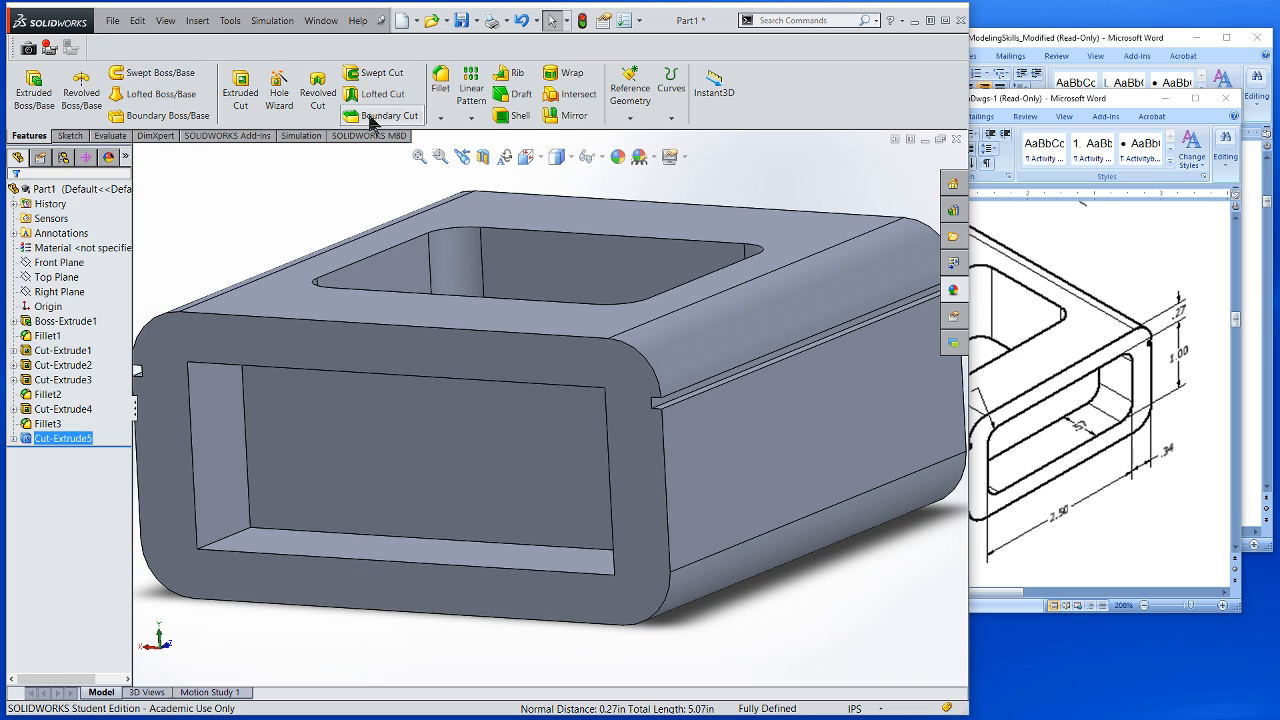
Fillet the four inner corner edges of the back-face pocket with a 0.20 in radius
click(440, 80)
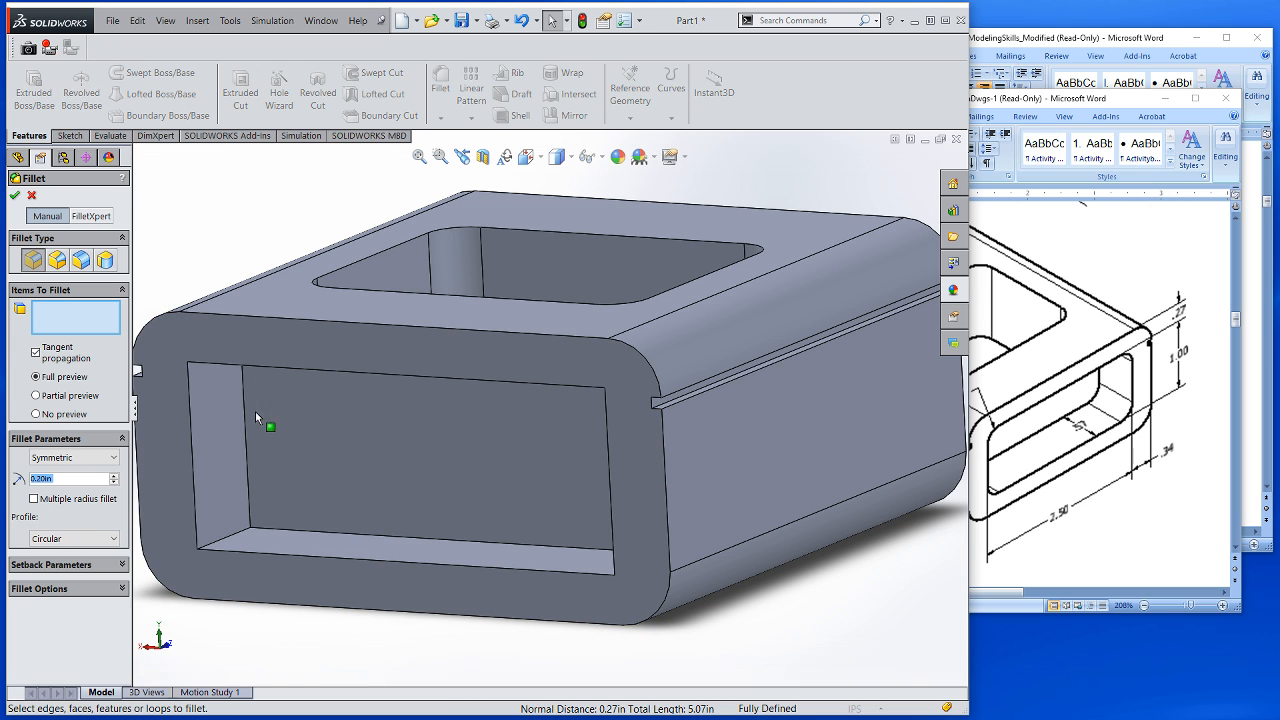
click(228, 542)
middle_drag(228, 545, 248, 285)
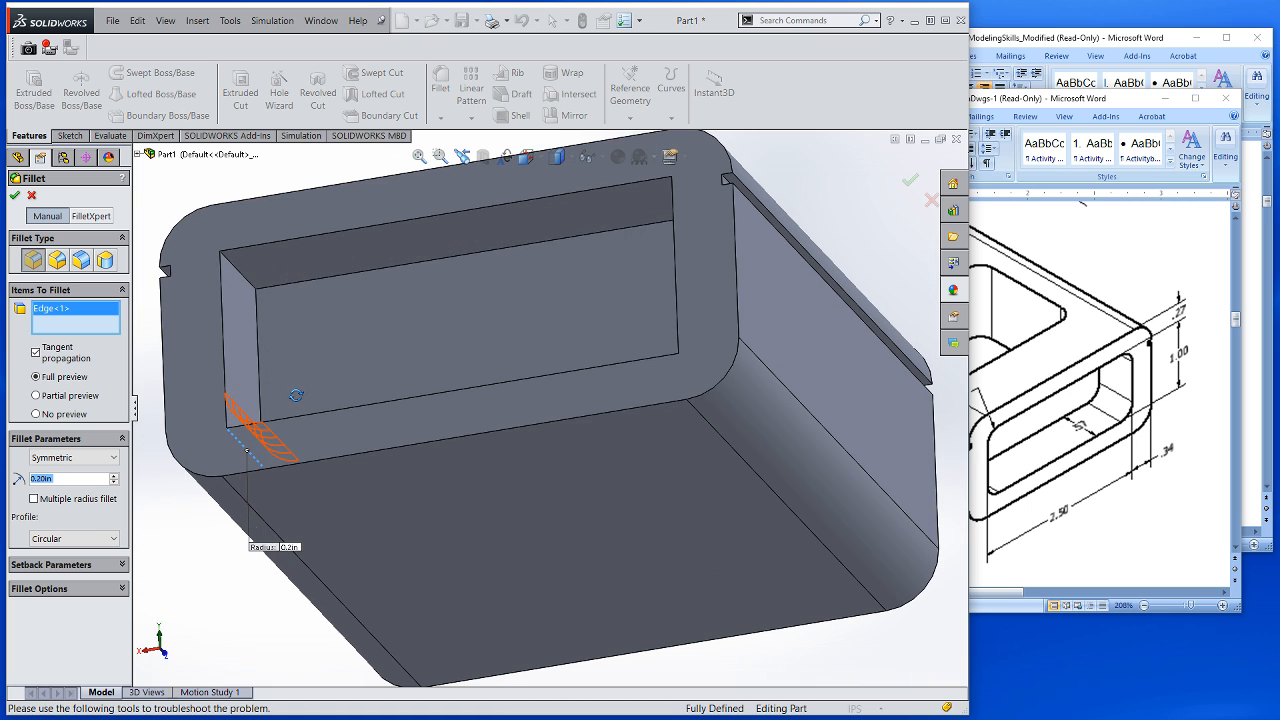
click(248, 285)
middle_drag(411, 331, 600, 280)
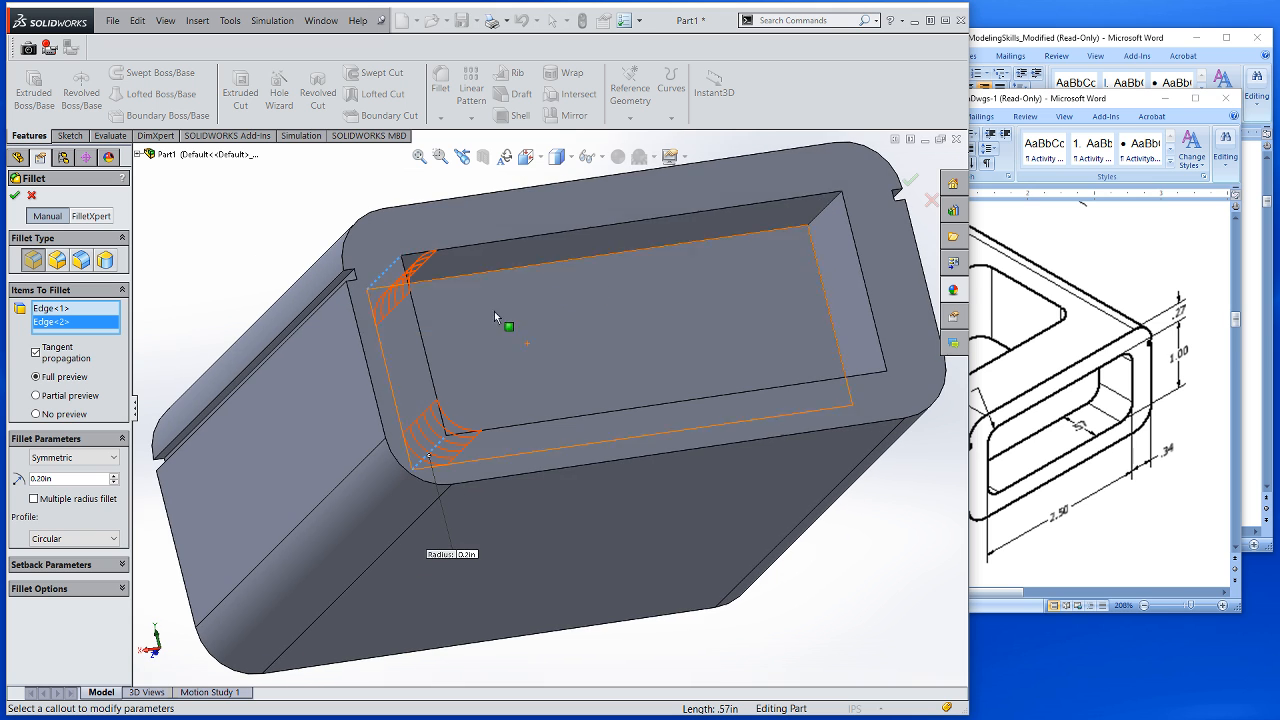
click(822, 240)
middle_drag(823, 246, 815, 380)
click(852, 503)
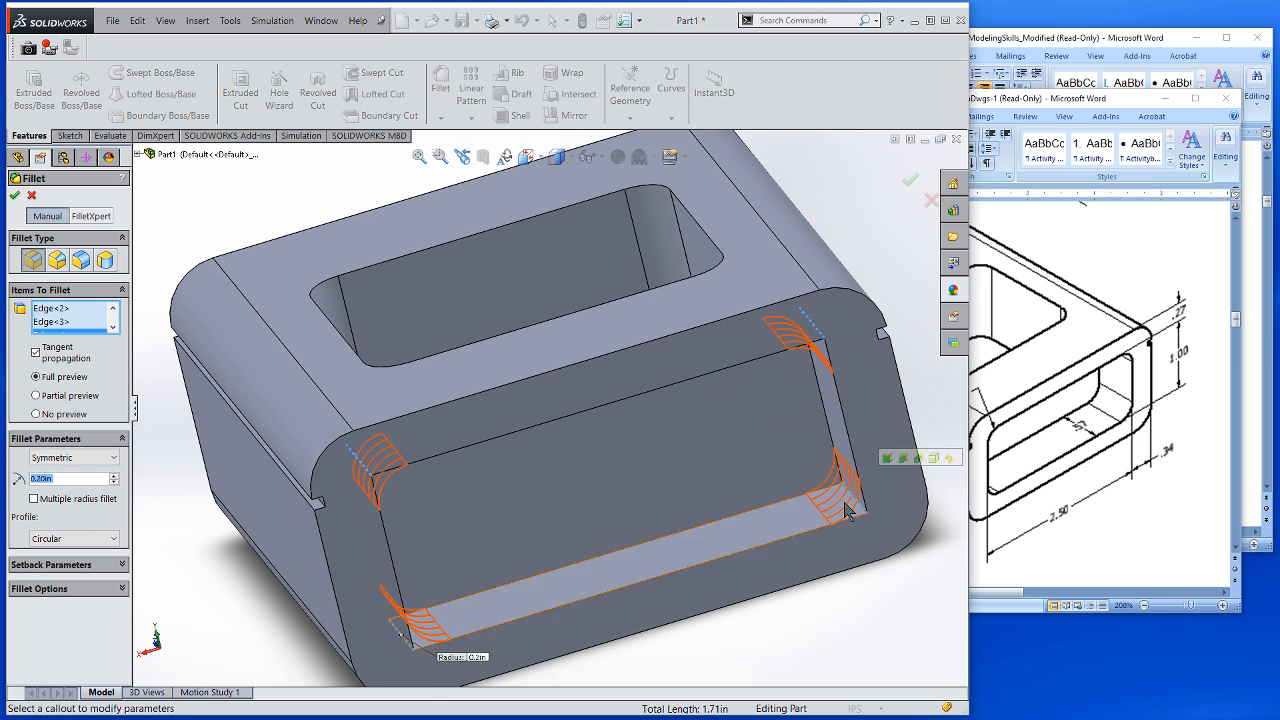
click(16, 198)
middle_drag(799, 307, 732, 363)
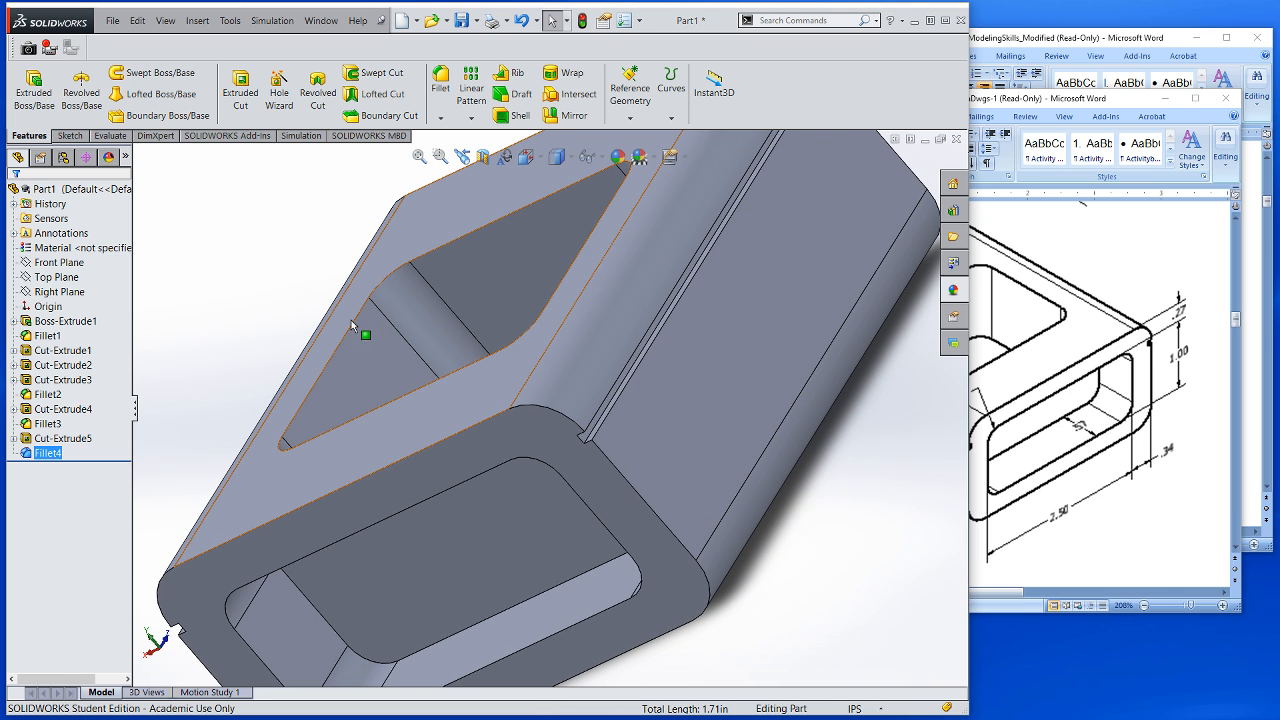
Compare with the dimension drawing in Word, then read the remaining body steps and the Text and Emboss section in the activity instructions
click(1057, 393)
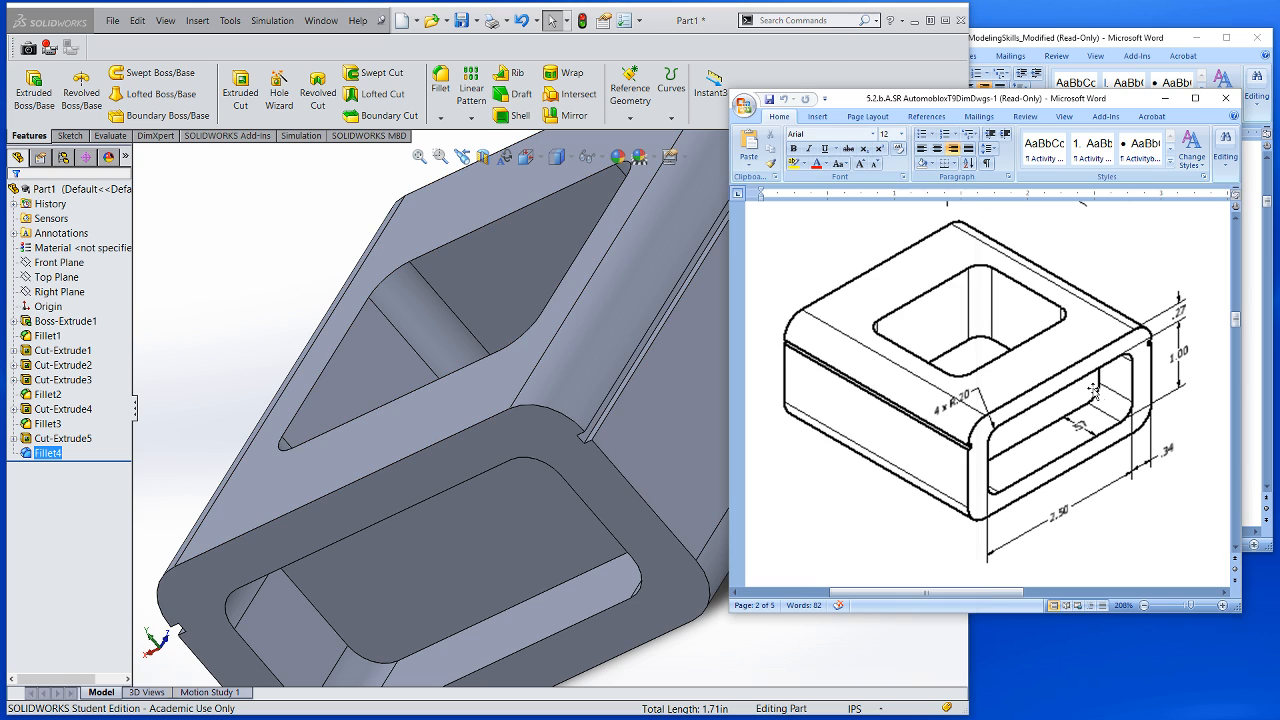
click(1254, 467)
scroll(1156, 425, down, 8)
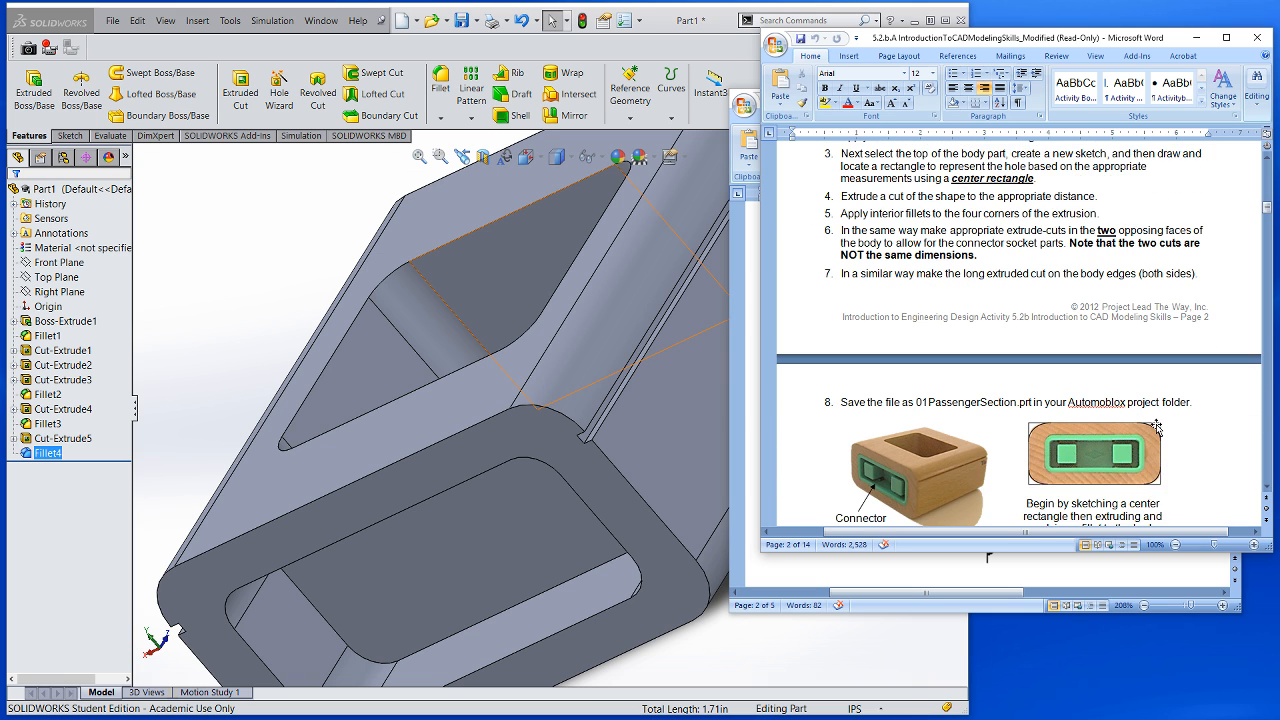
scroll(1156, 423, down, 2)
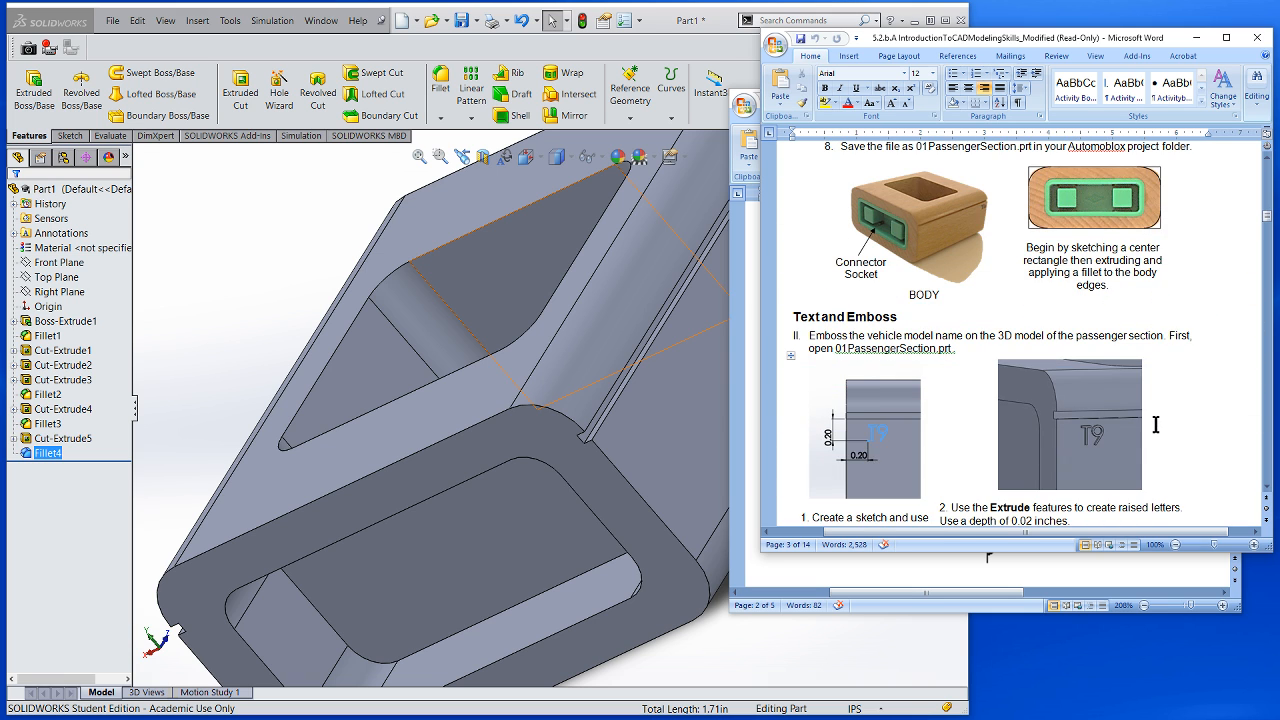
scroll(1127, 432, down, 1)
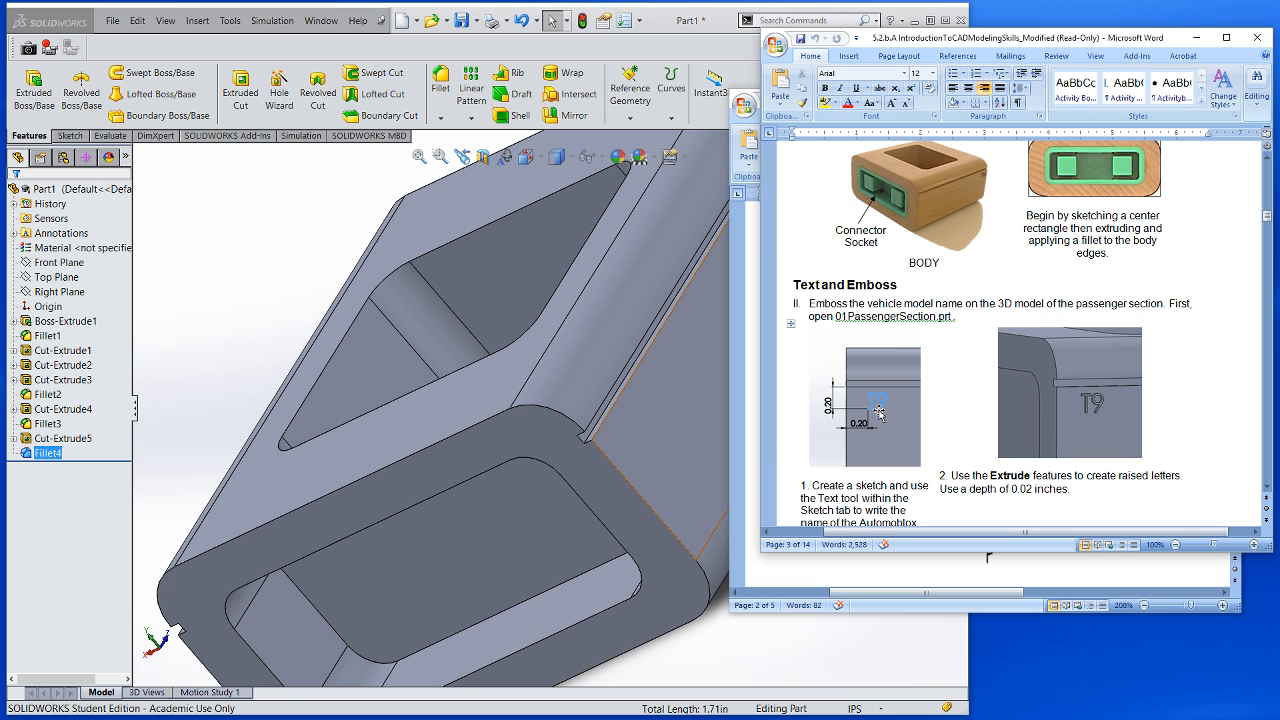
Switch back to SOLIDWORKS and start an extruded-boss sketch on the flat side face below the long groove
scroll(590, 436, up, 5)
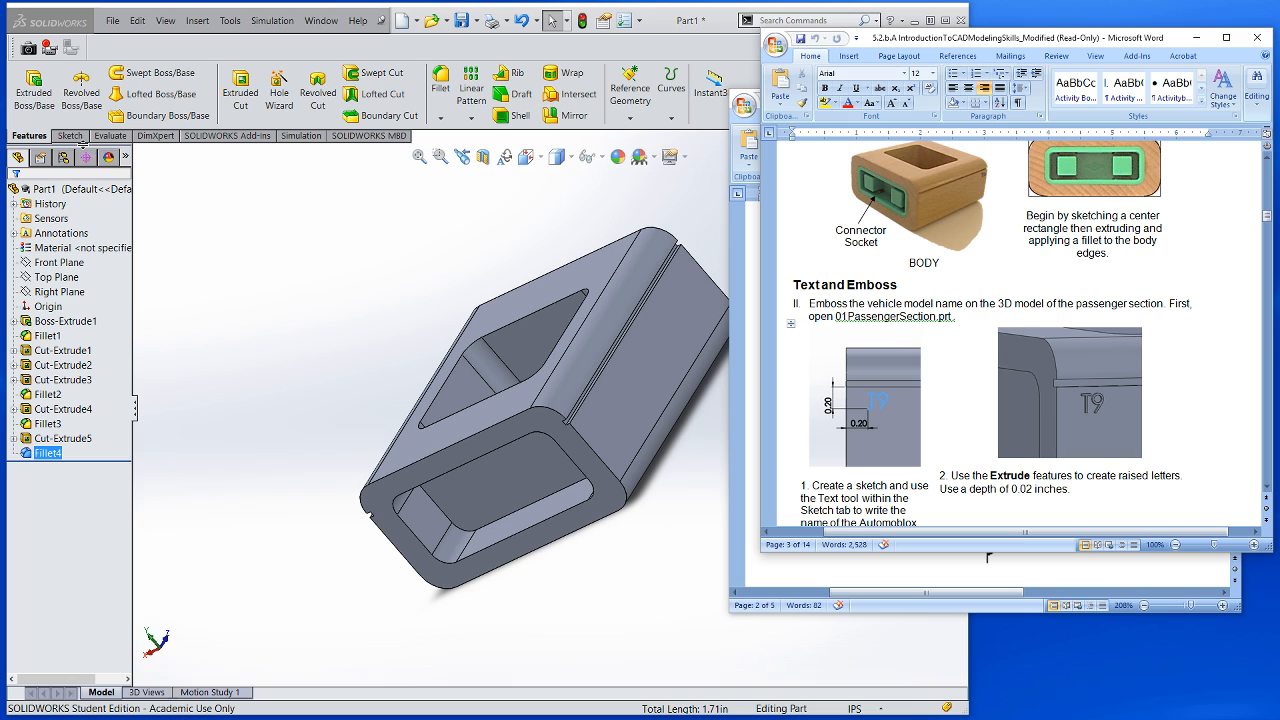
click(69, 136)
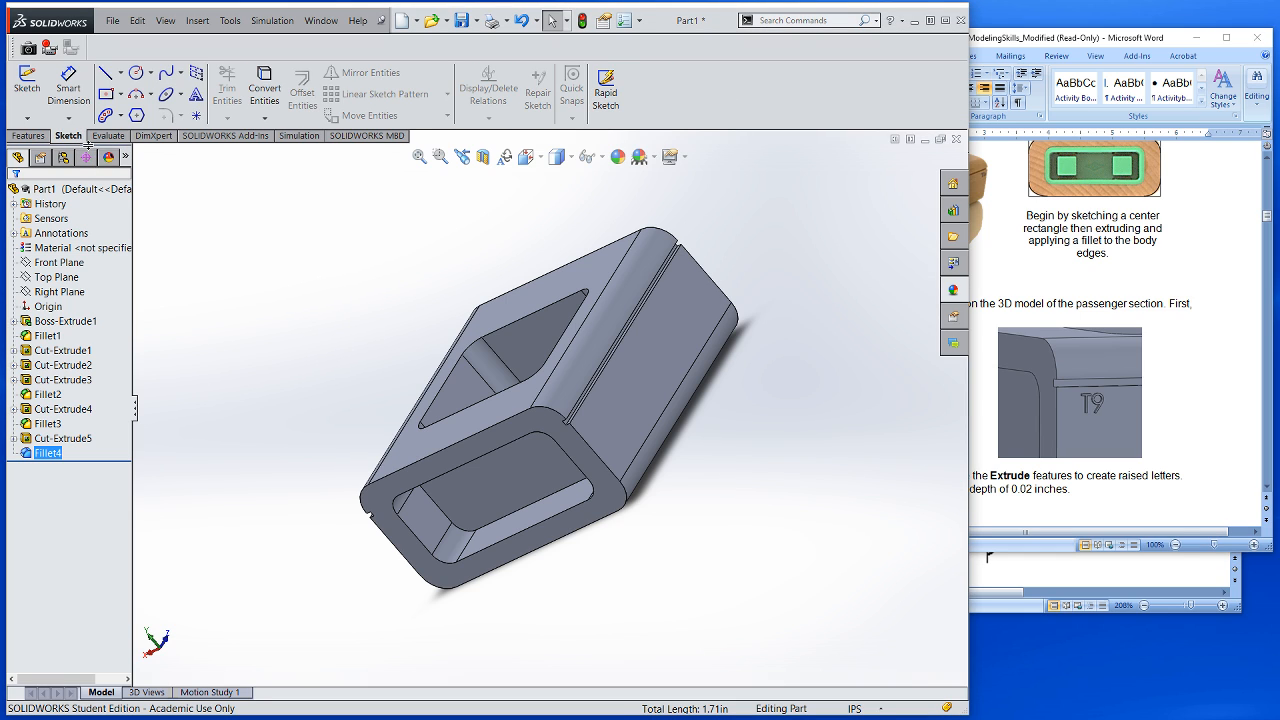
click(29, 136)
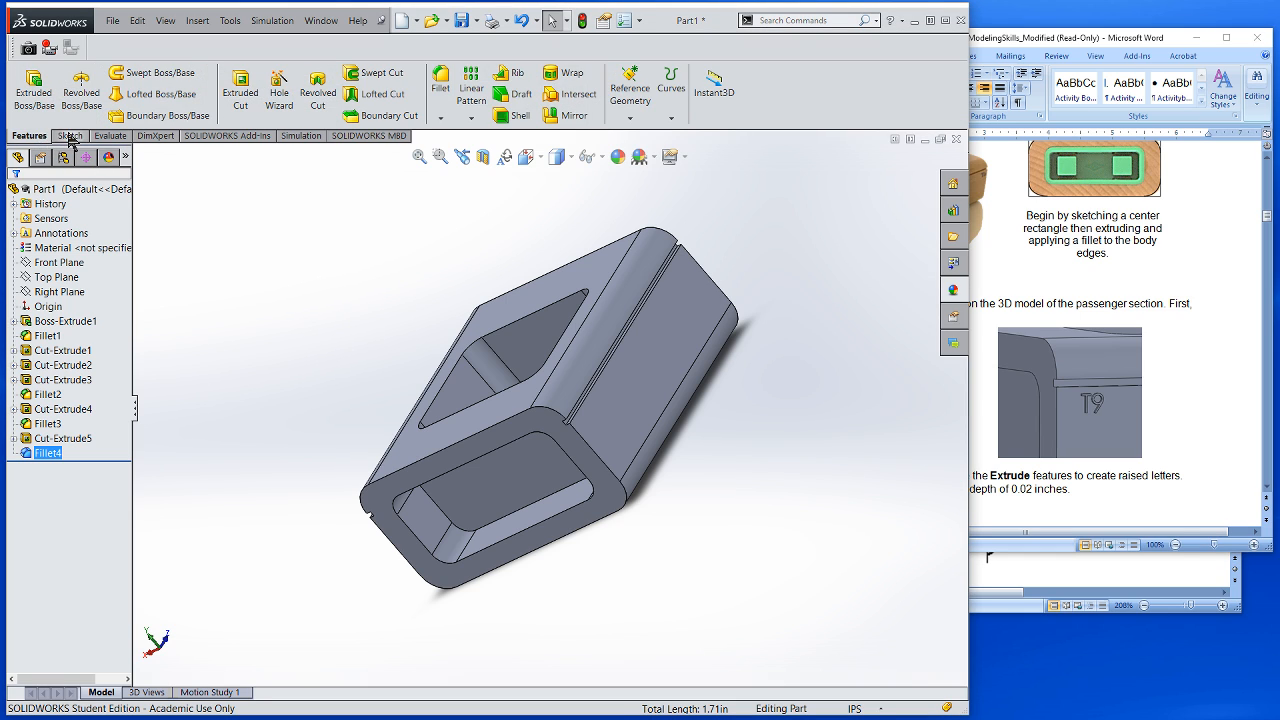
click(30, 90)
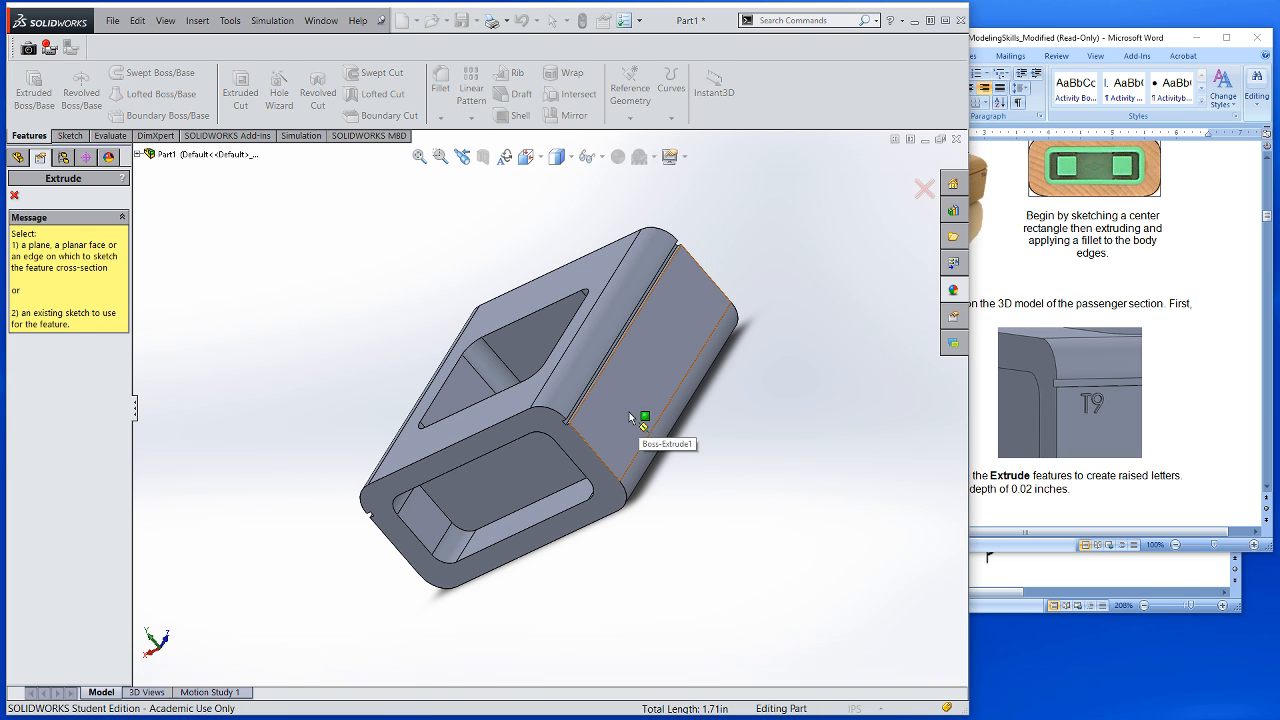
click(632, 415)
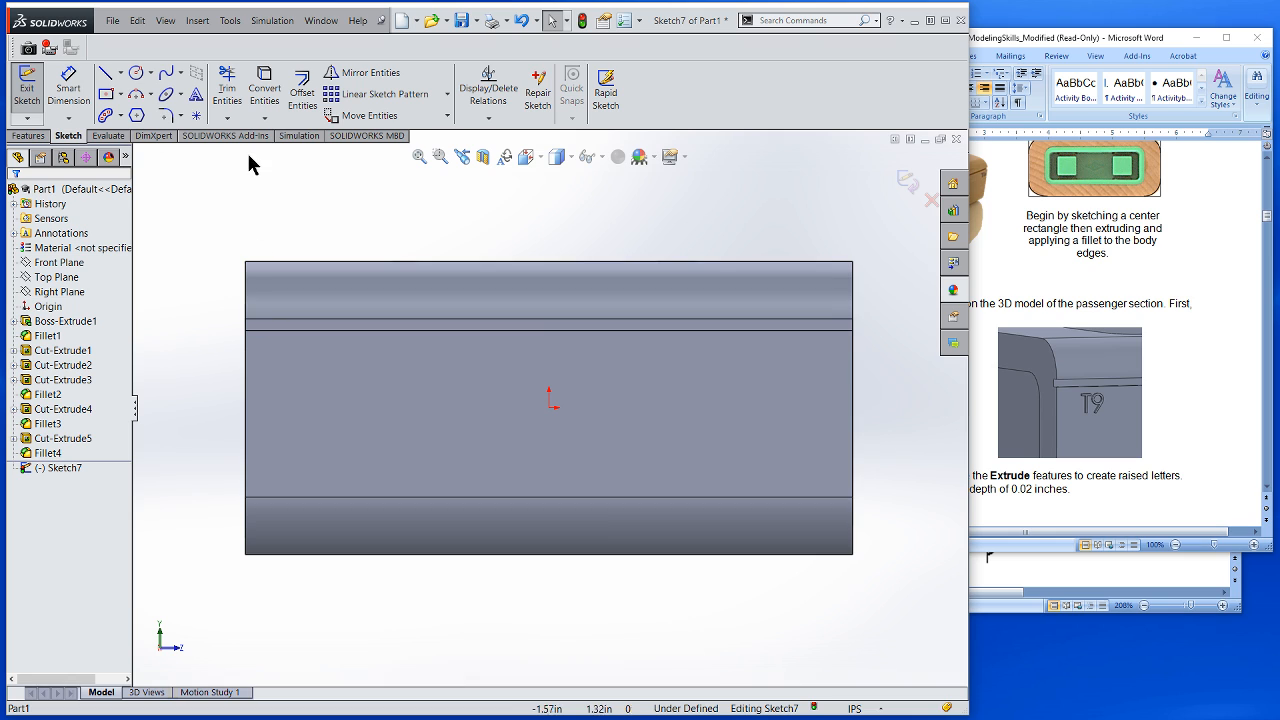
Add the sketch text "T9" to the side face, overriding the document font with a height of 14 points
click(196, 96)
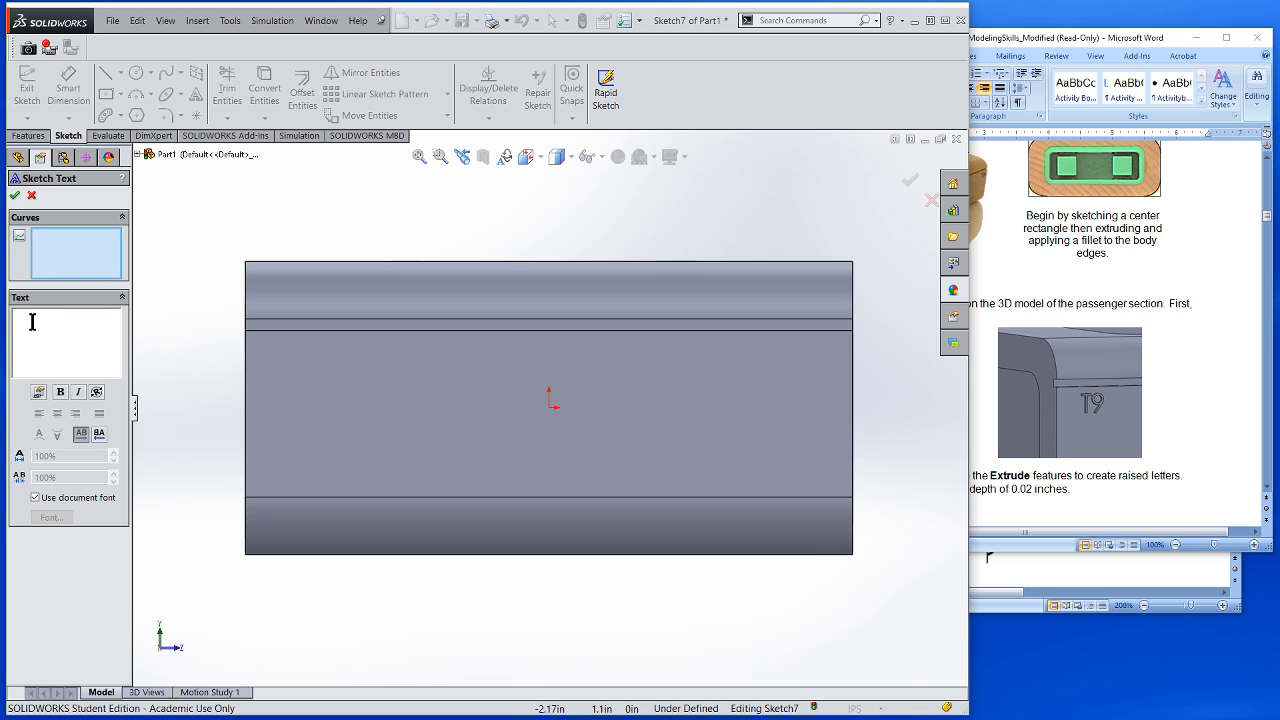
click(35, 497)
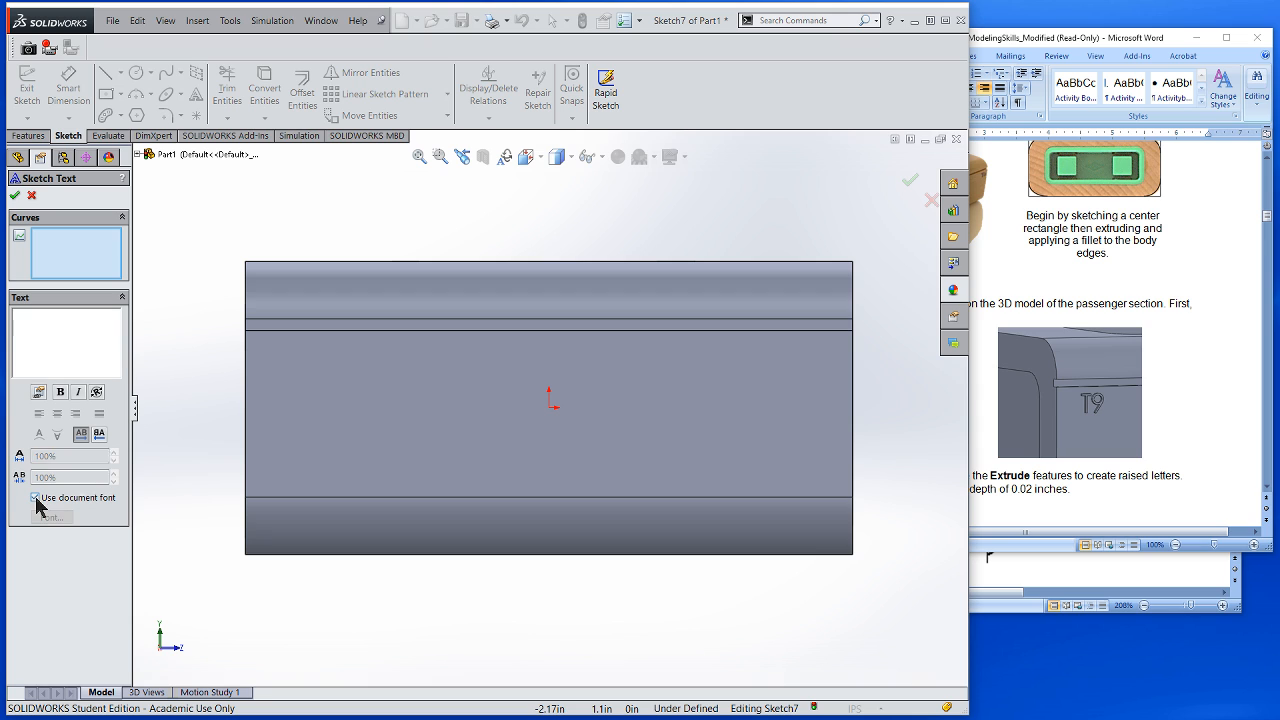
click(52, 517)
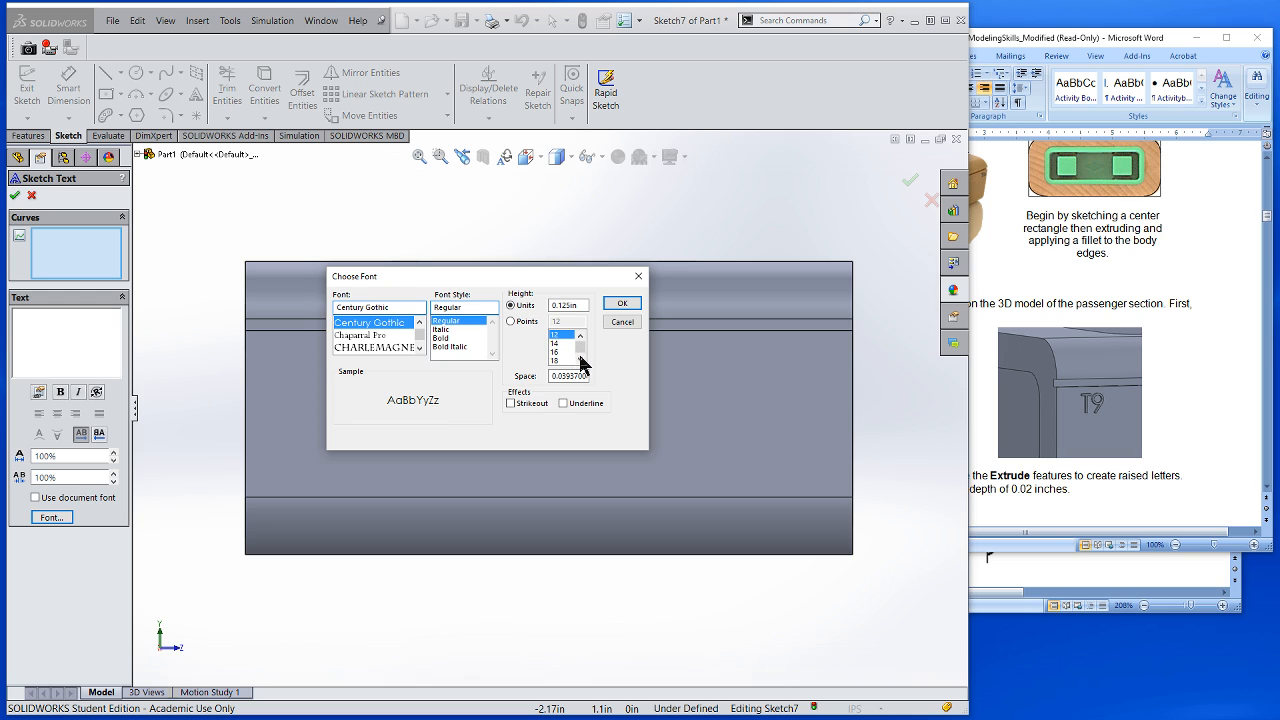
click(512, 321)
click(555, 343)
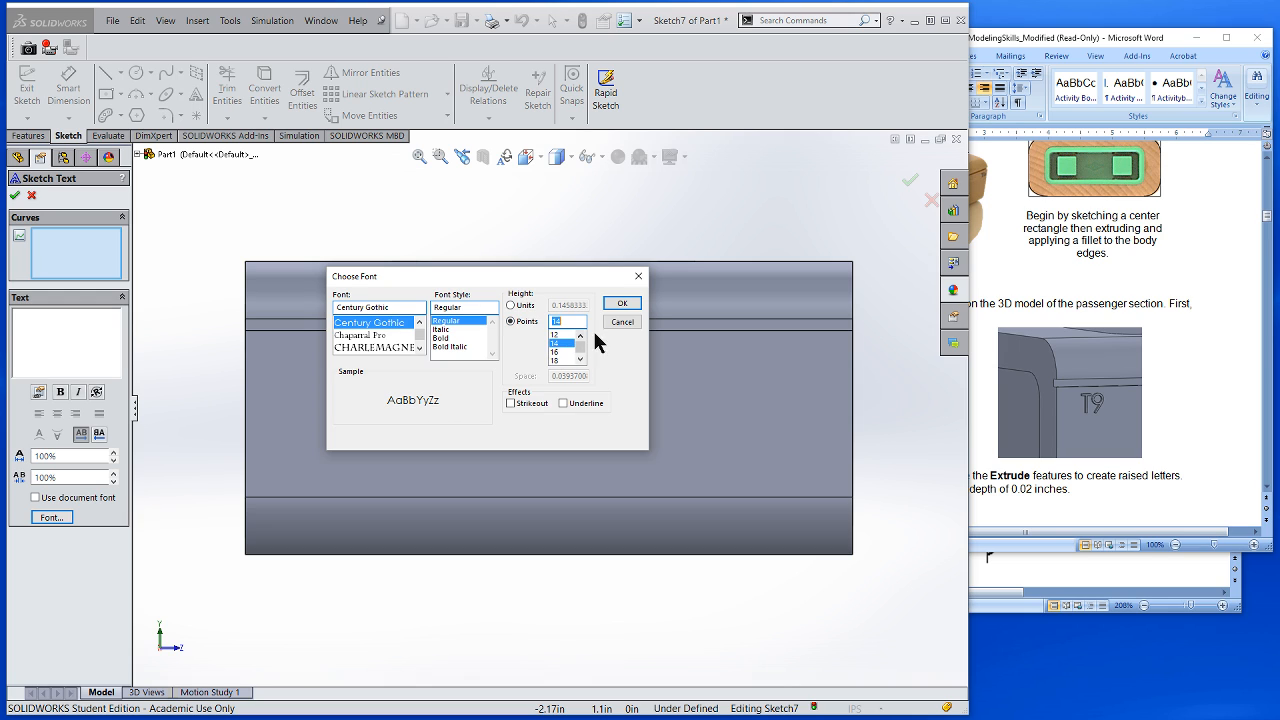
click(622, 304)
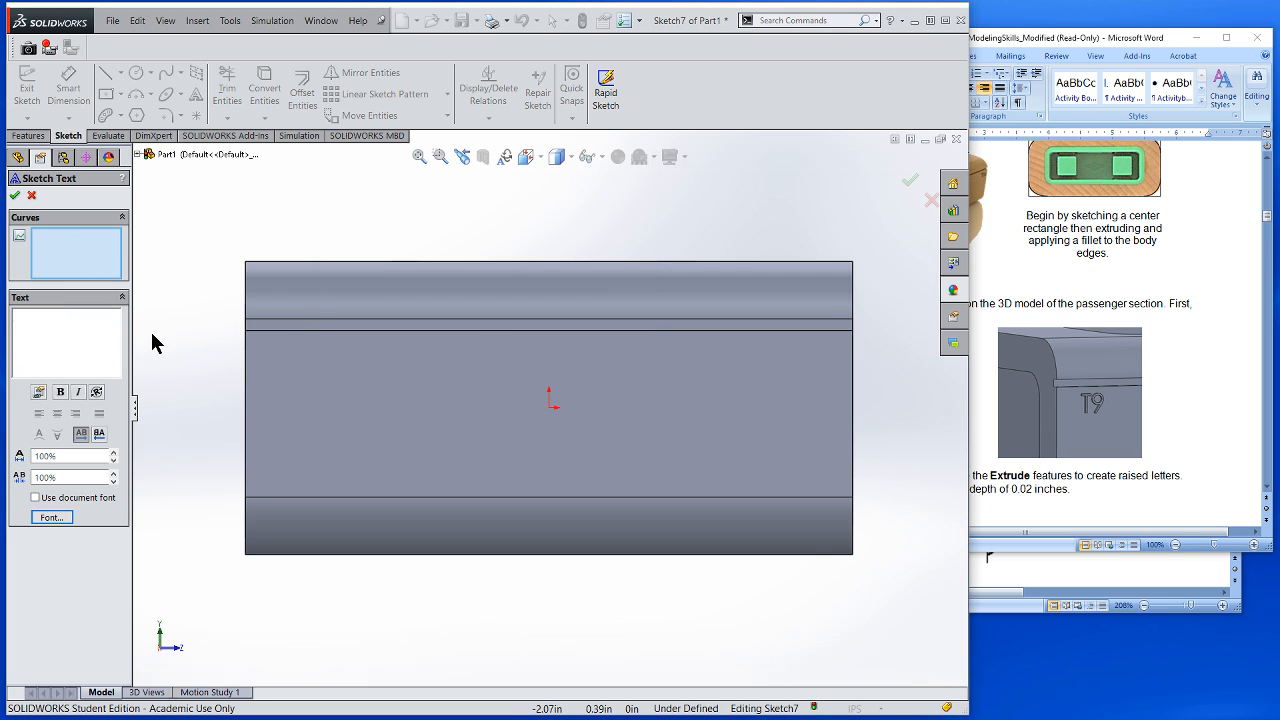
text(T9)
click(17, 197)
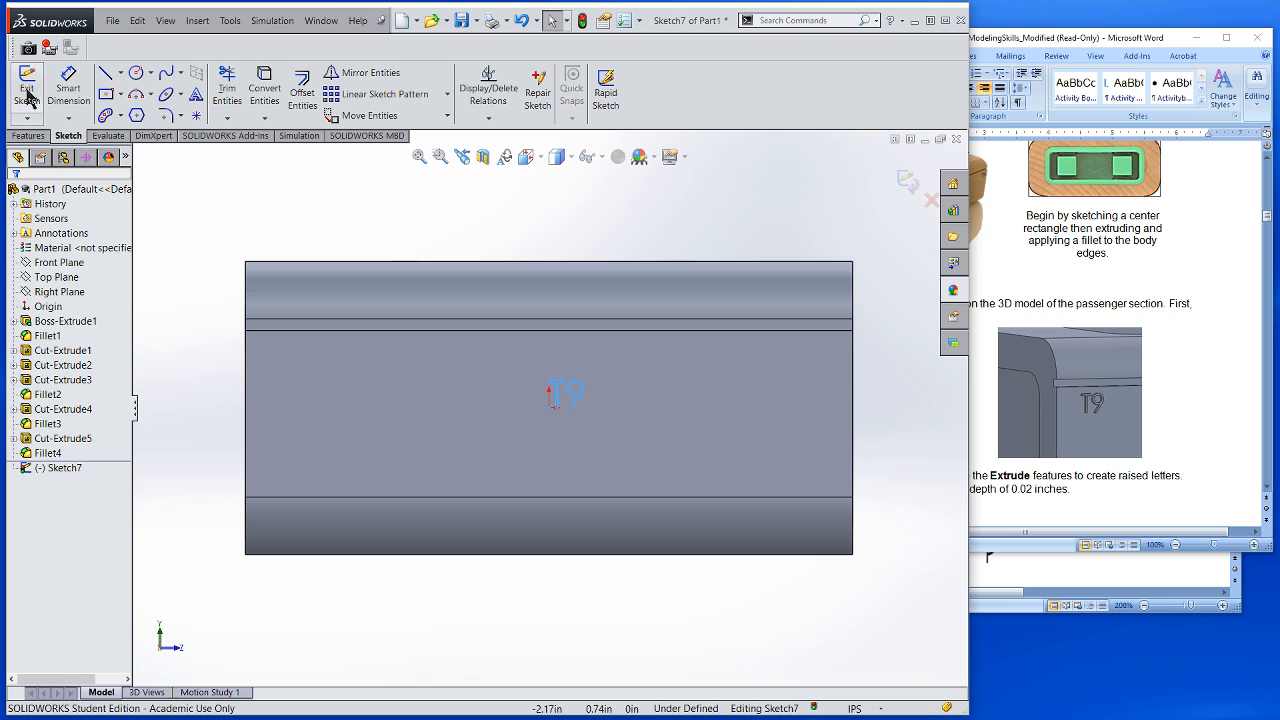
Start Smart Dimension for the T9 text and consult its placement dimensions in the Word activity instructions
click(68, 92)
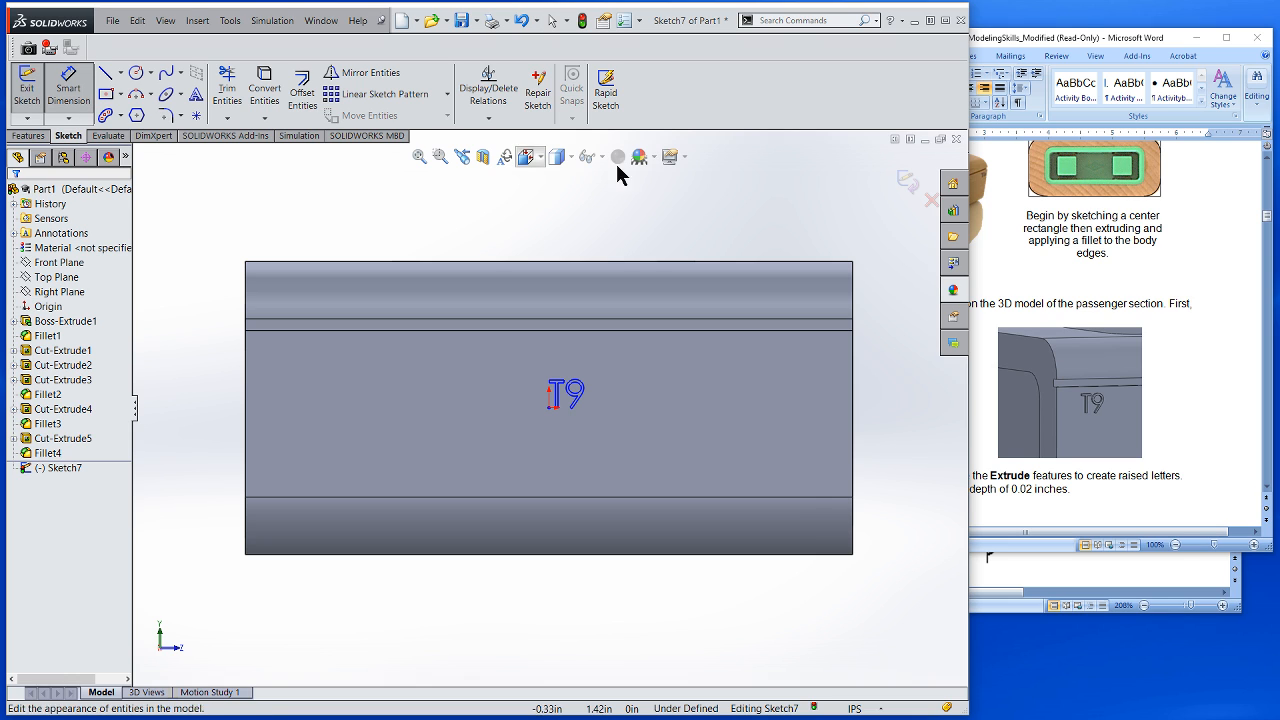
click(1137, 276)
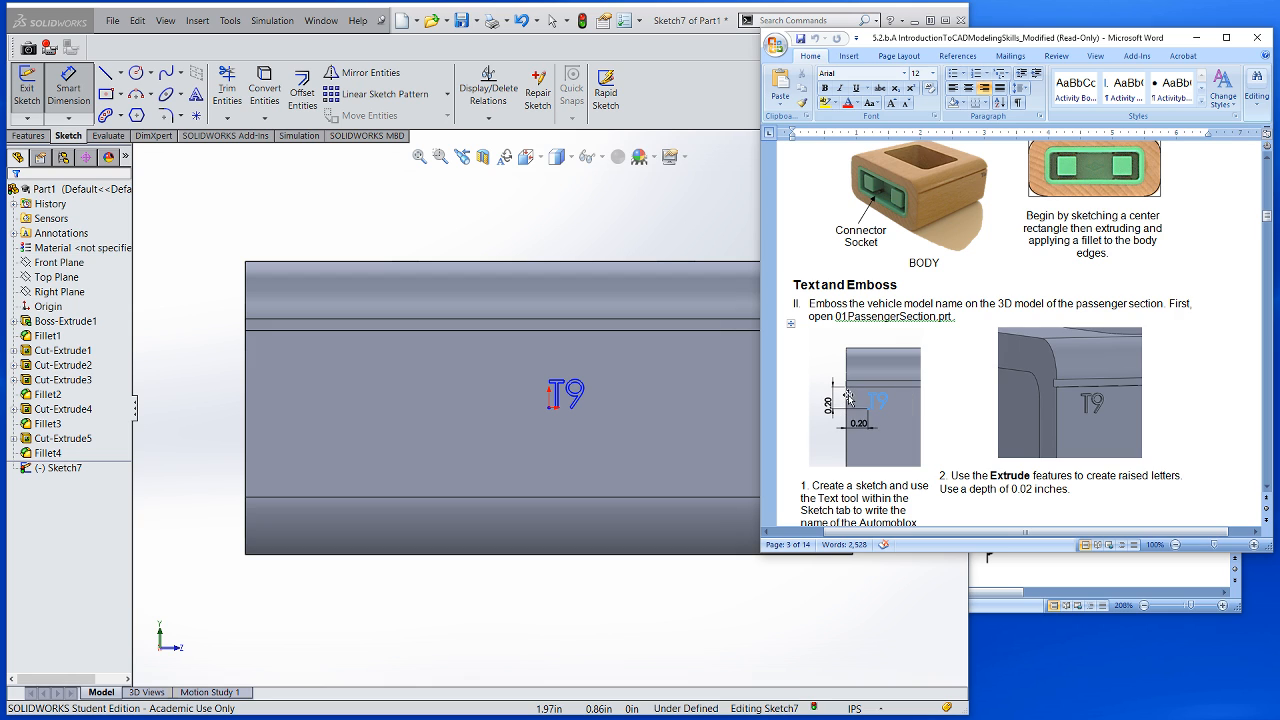
scroll(850, 392, down, 1)
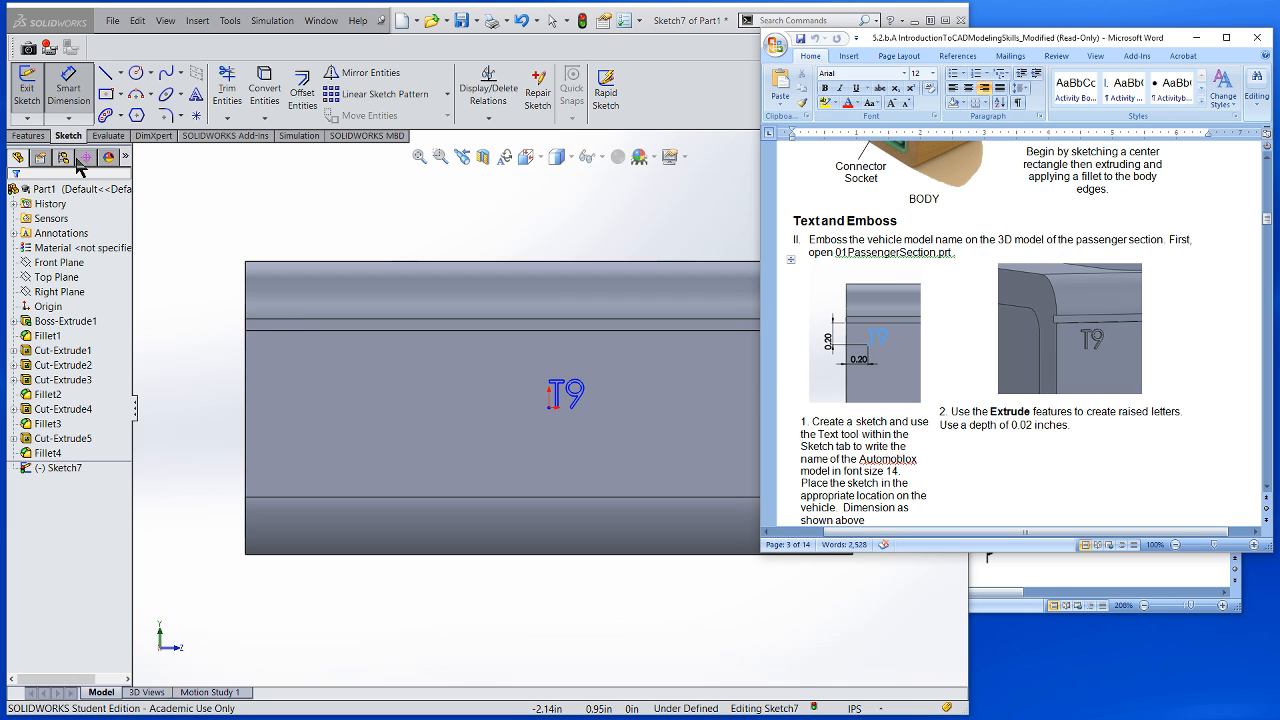
Dimension the T9 text's insertion point 0.20 in horizontally from the side face's vertical end edge
click(246, 392)
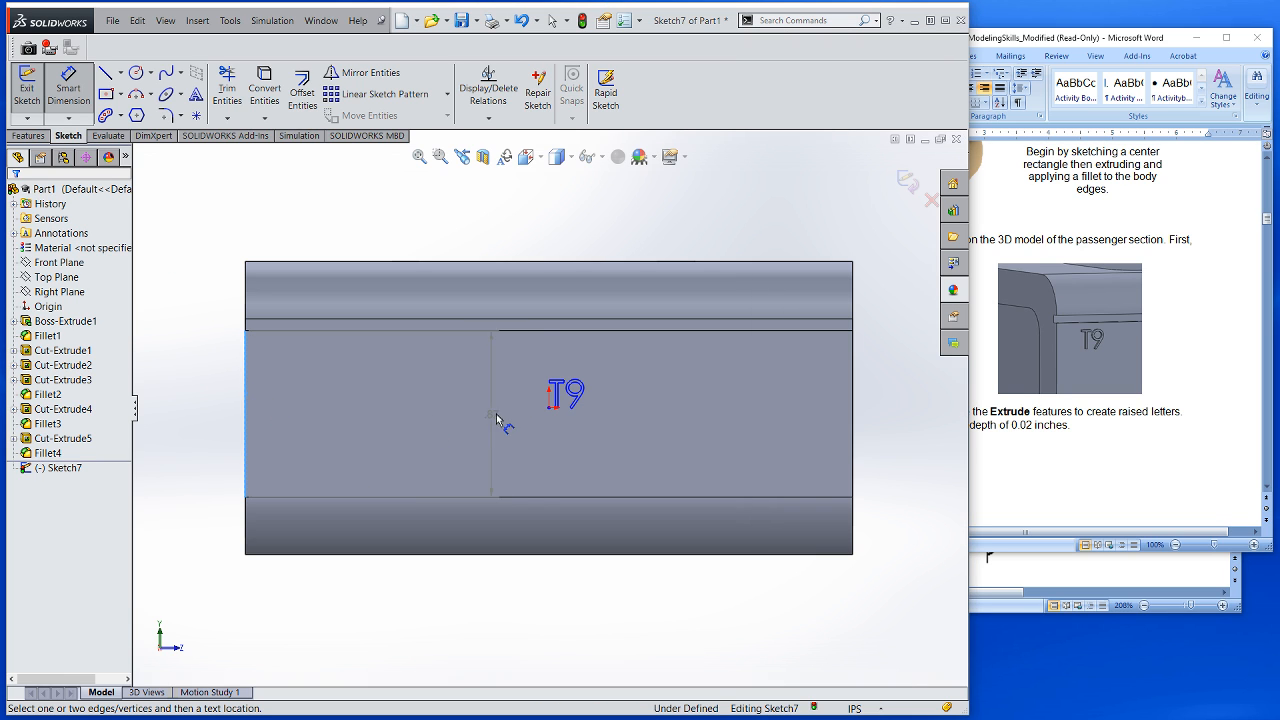
click(549, 408)
click(417, 458)
text(2)
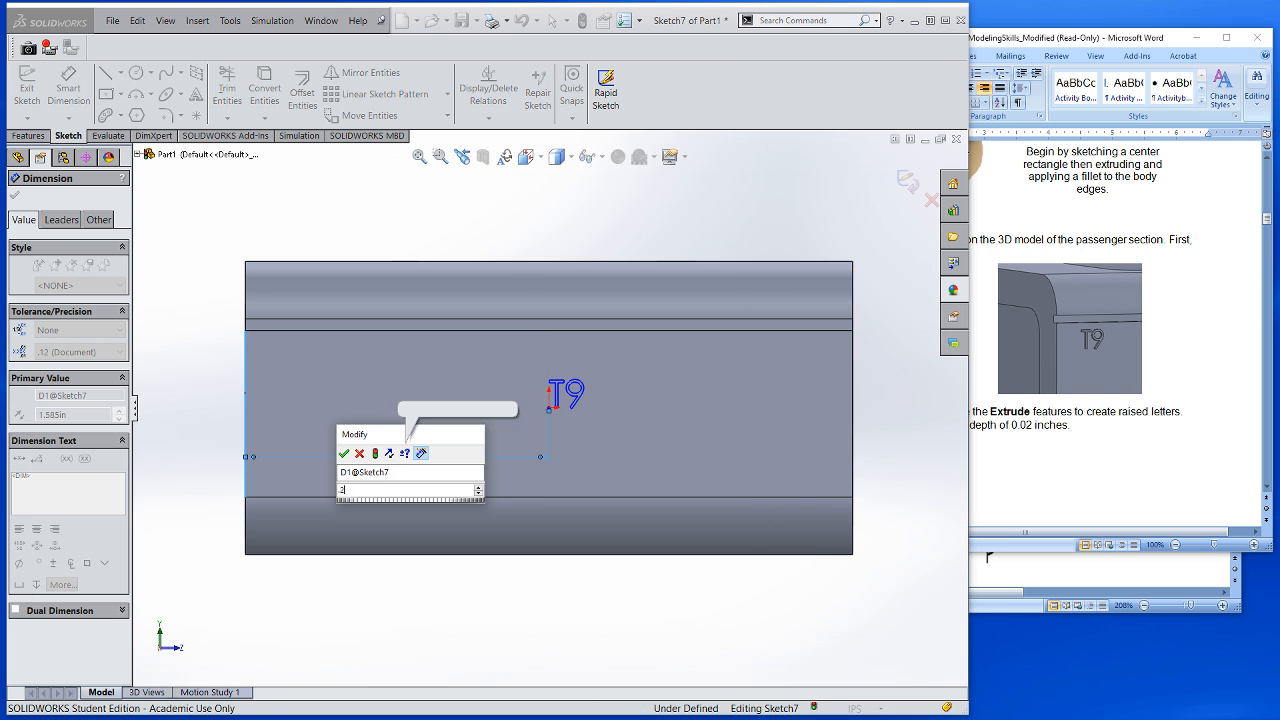
key(Return)
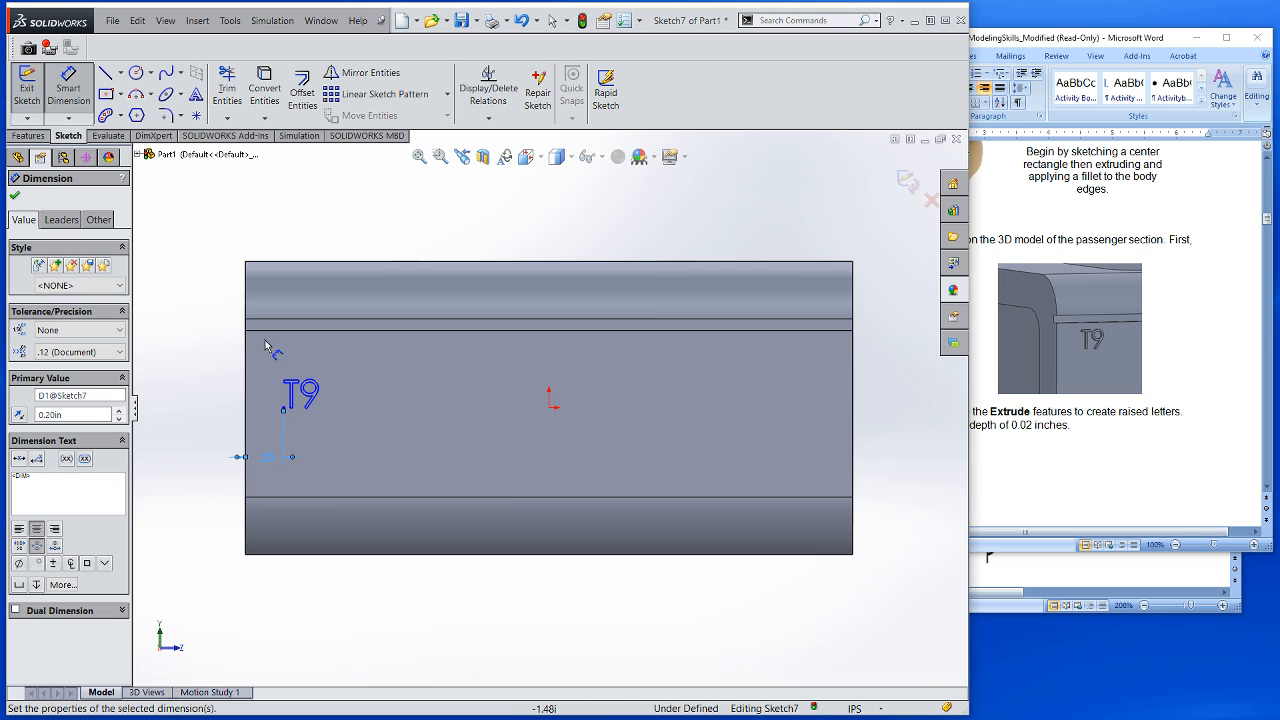
Dimension the T9 text's insertion point 0.20 in below the side face's upper edge along the groove
click(274, 331)
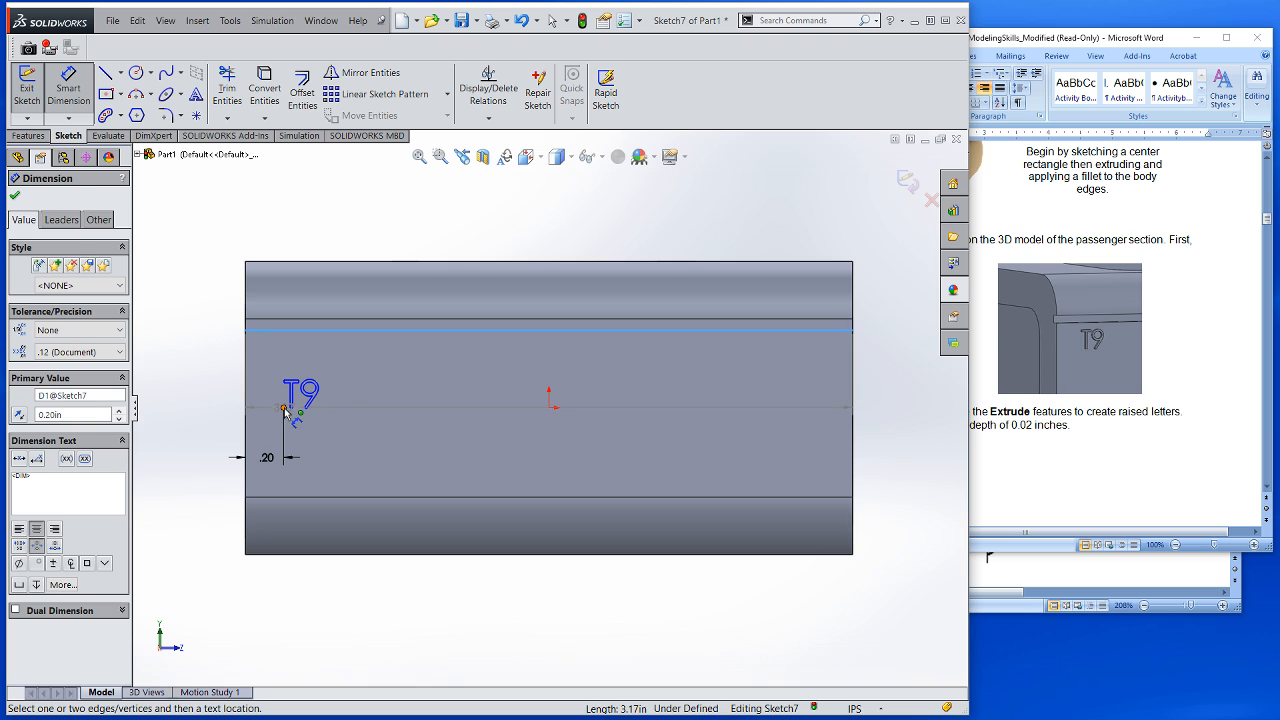
click(285, 410)
click(215, 397)
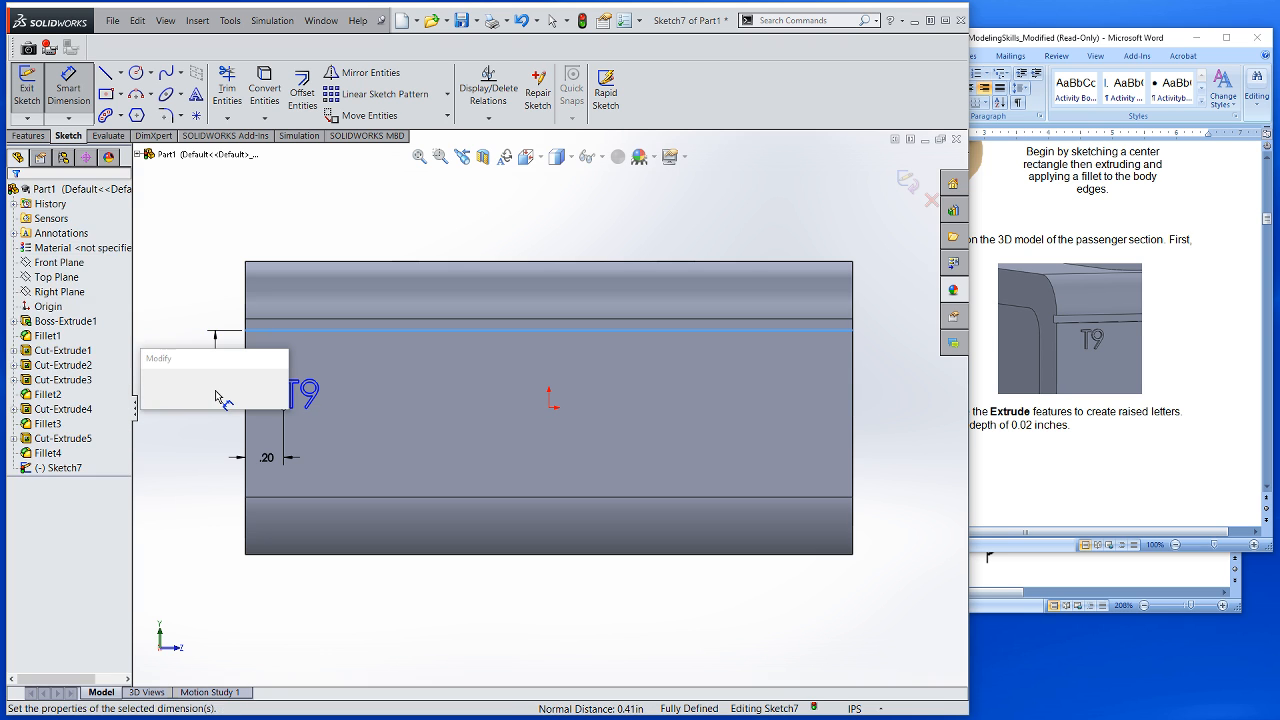
text(.2)
key(Return)
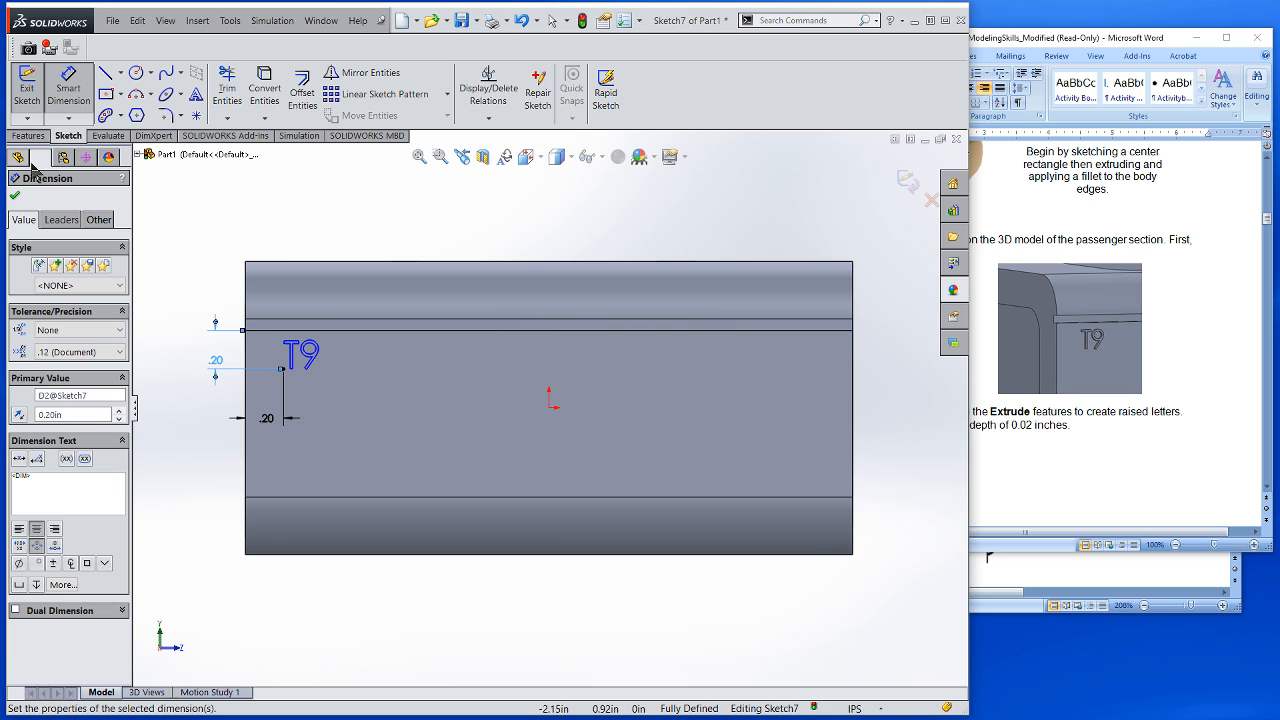
Finish the text sketch, check the required depth in the Word instructions, extrude the T9 letters 0.02 in, and inspect them
click(27, 92)
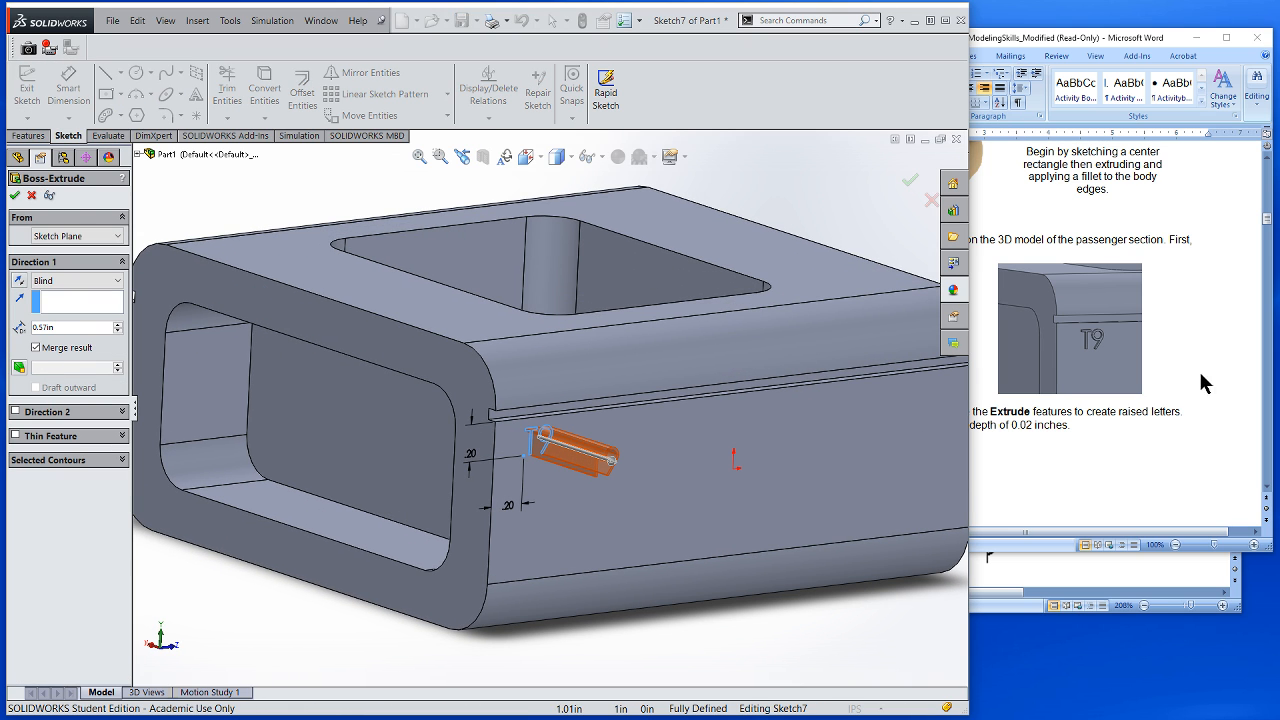
click(1183, 374)
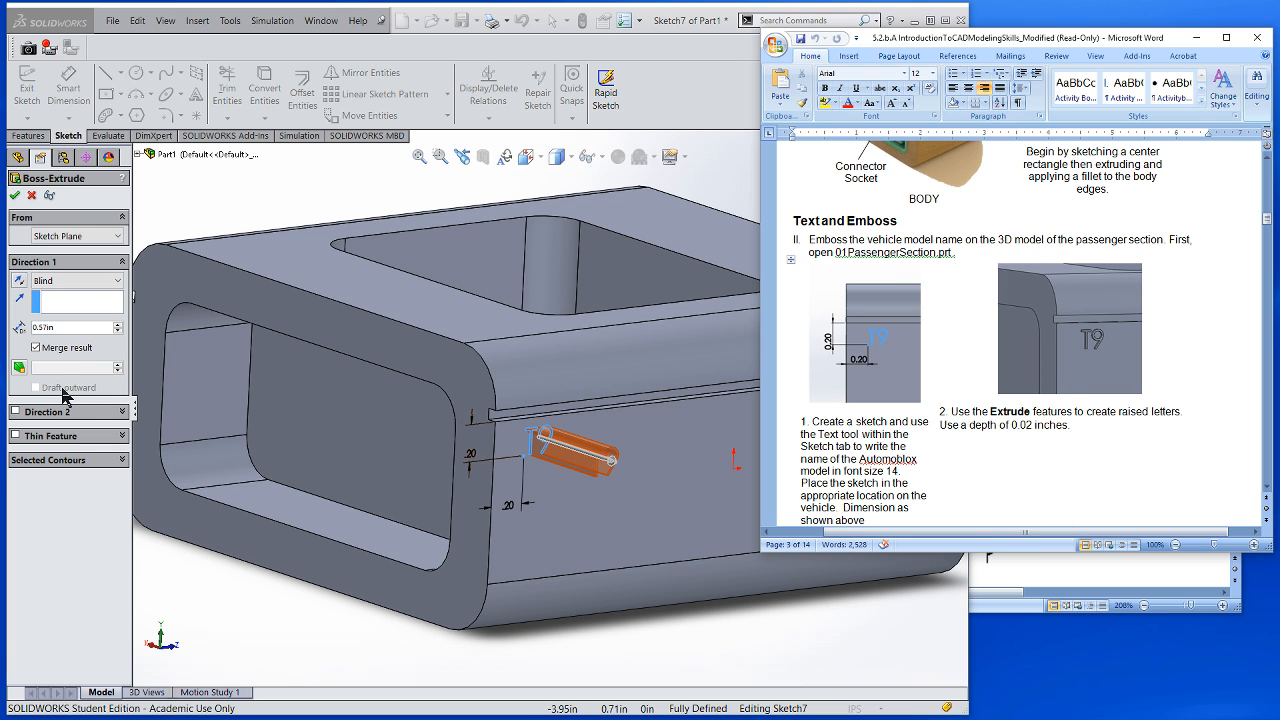
double_click(53, 329)
text(.02)
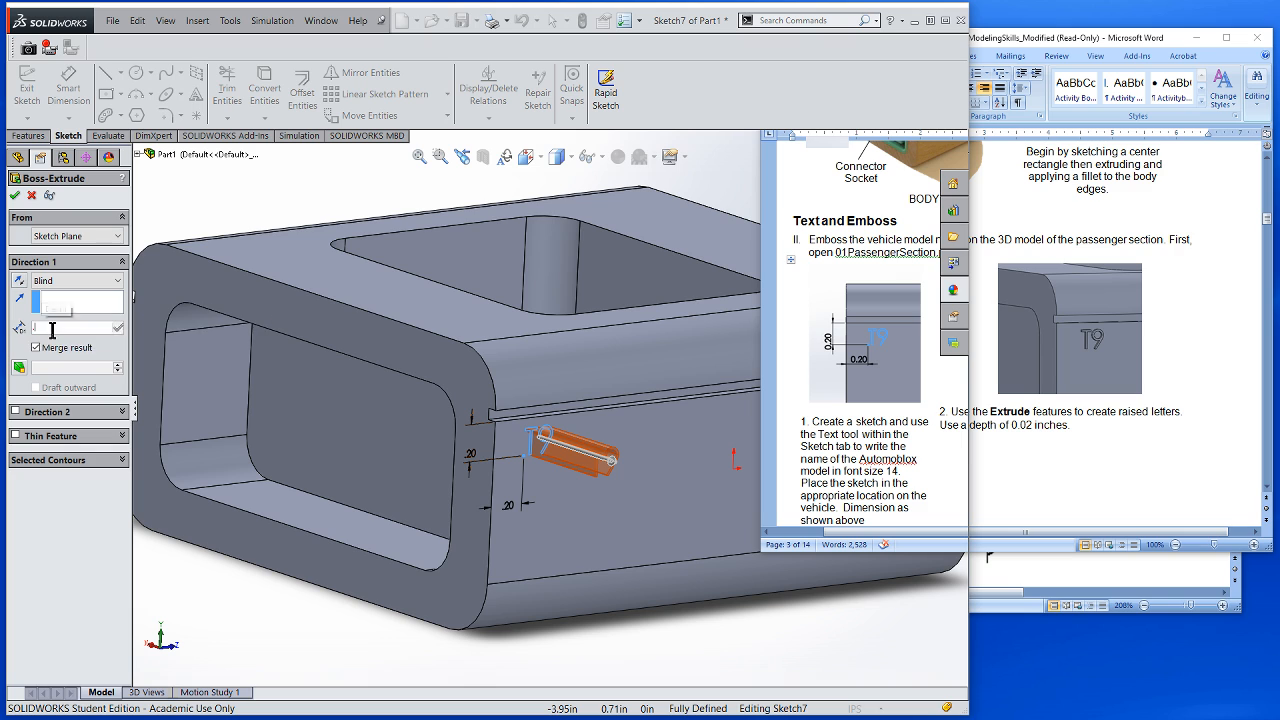
key(Return)
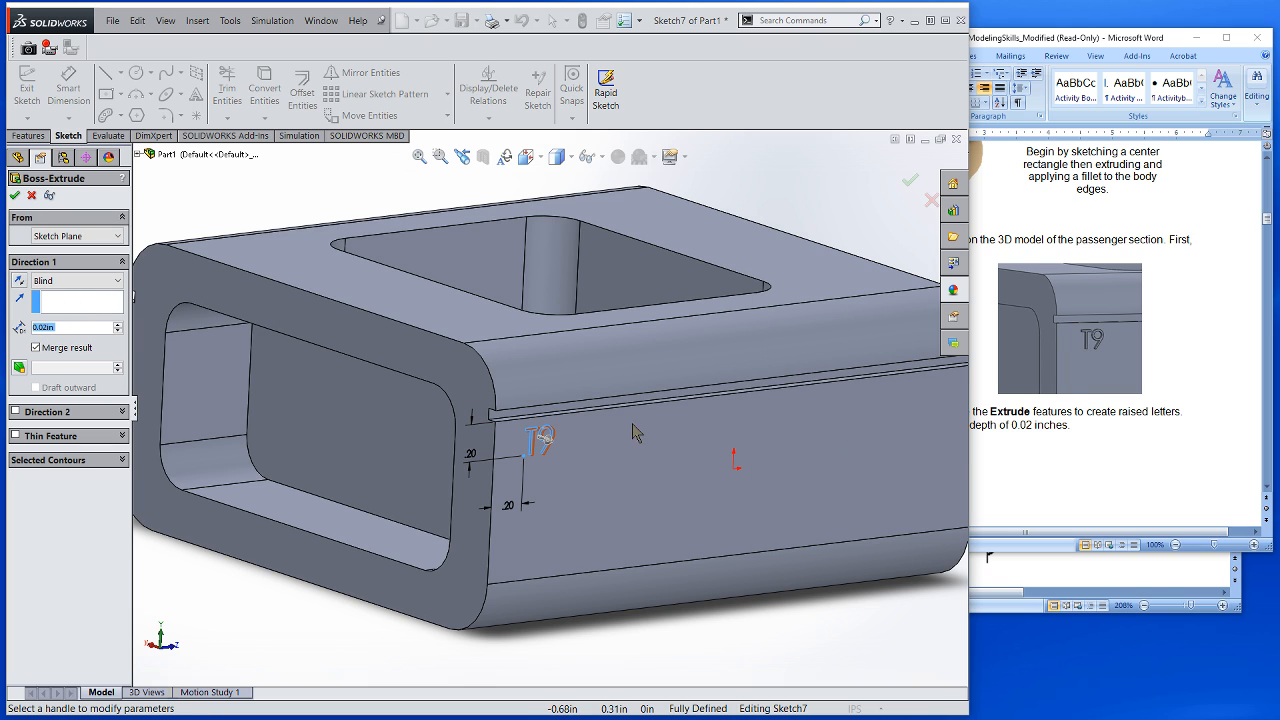
click(15, 195)
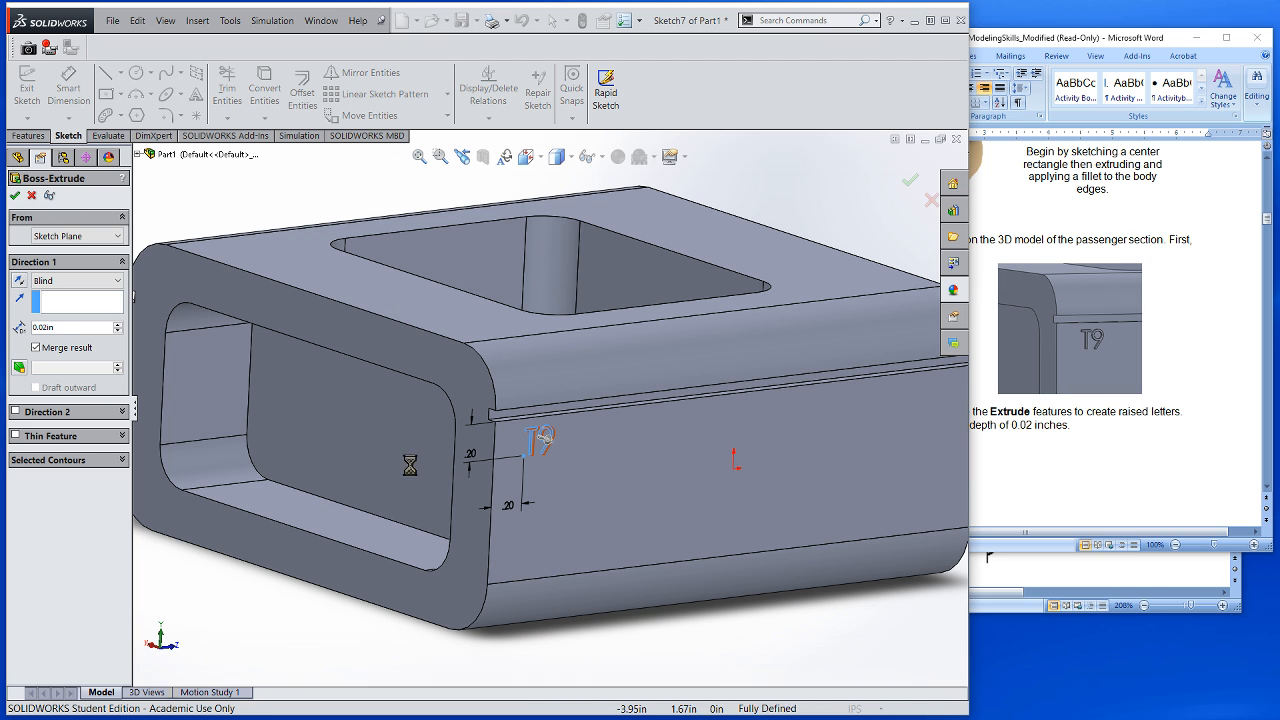
middle_drag(543, 443, 559, 417)
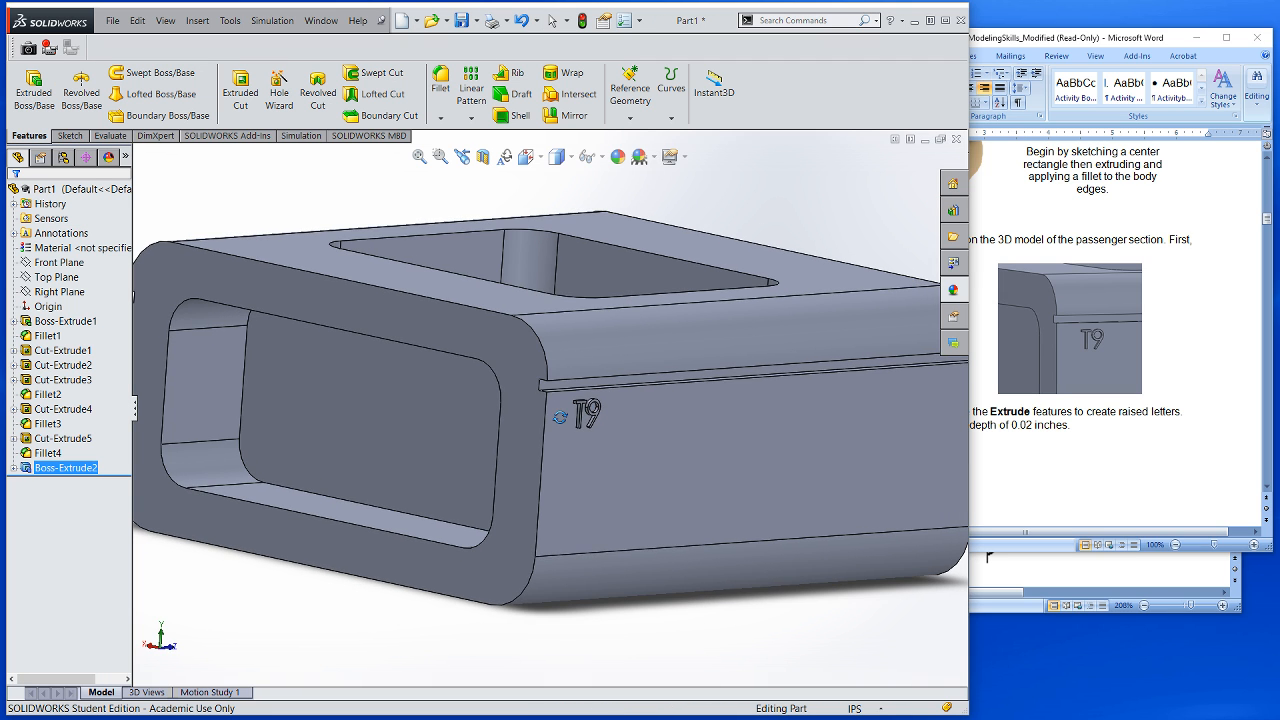
scroll(559, 417, down, 5)
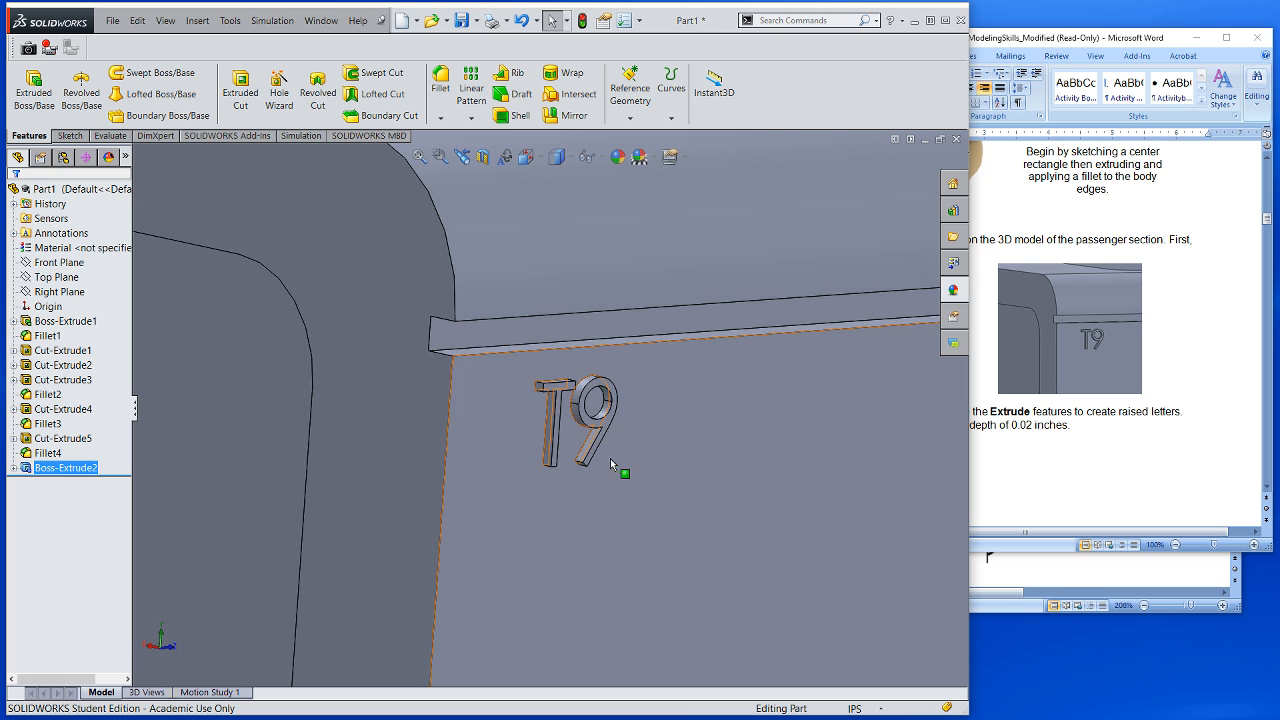
scroll(610, 458, up, 5)
Switch to Word and read the letter-painting and maple-appearance instructions, then return to SOLIDWORKS with nothing selected
click(1171, 428)
scroll(1168, 413, down, 2)
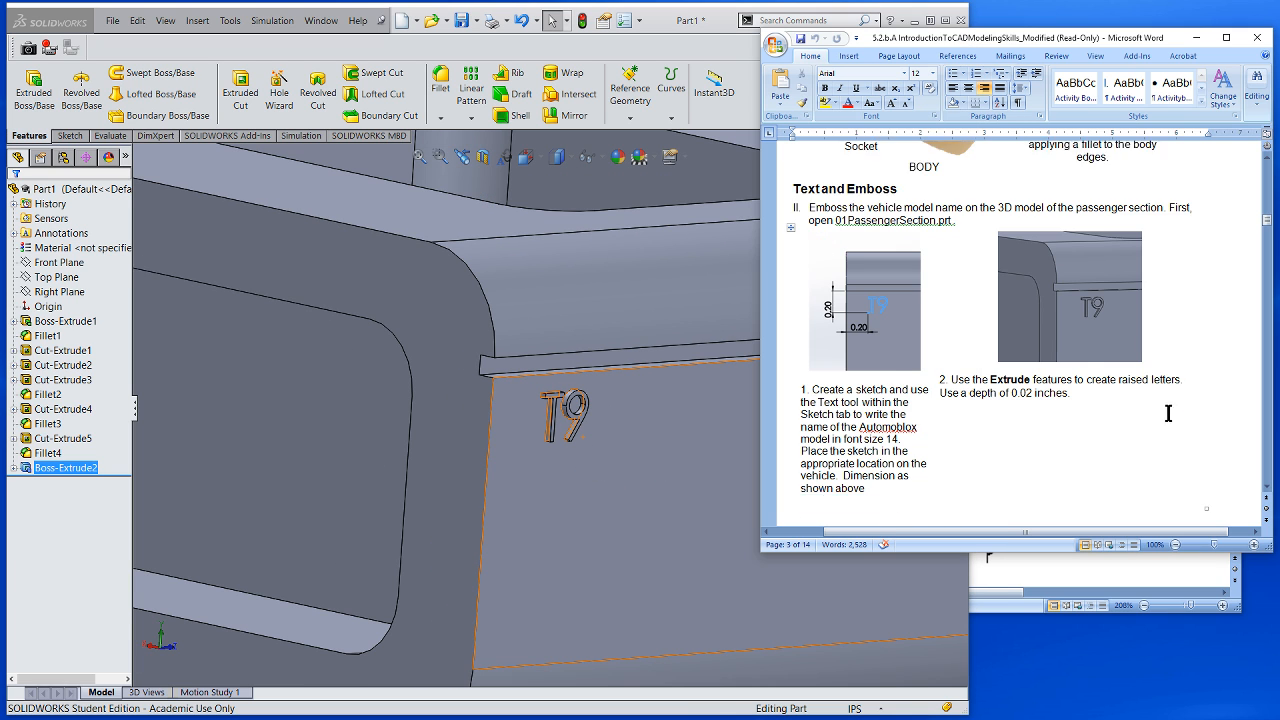
scroll(1168, 413, down, 8)
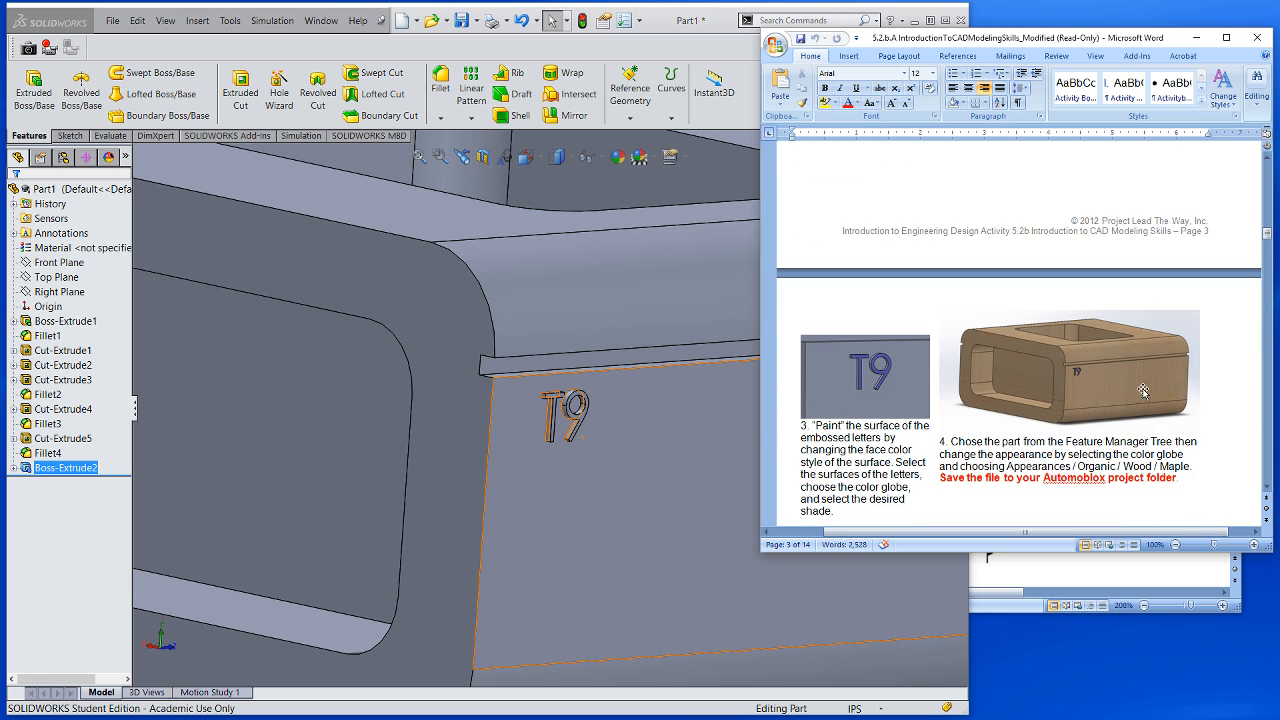
click(632, 434)
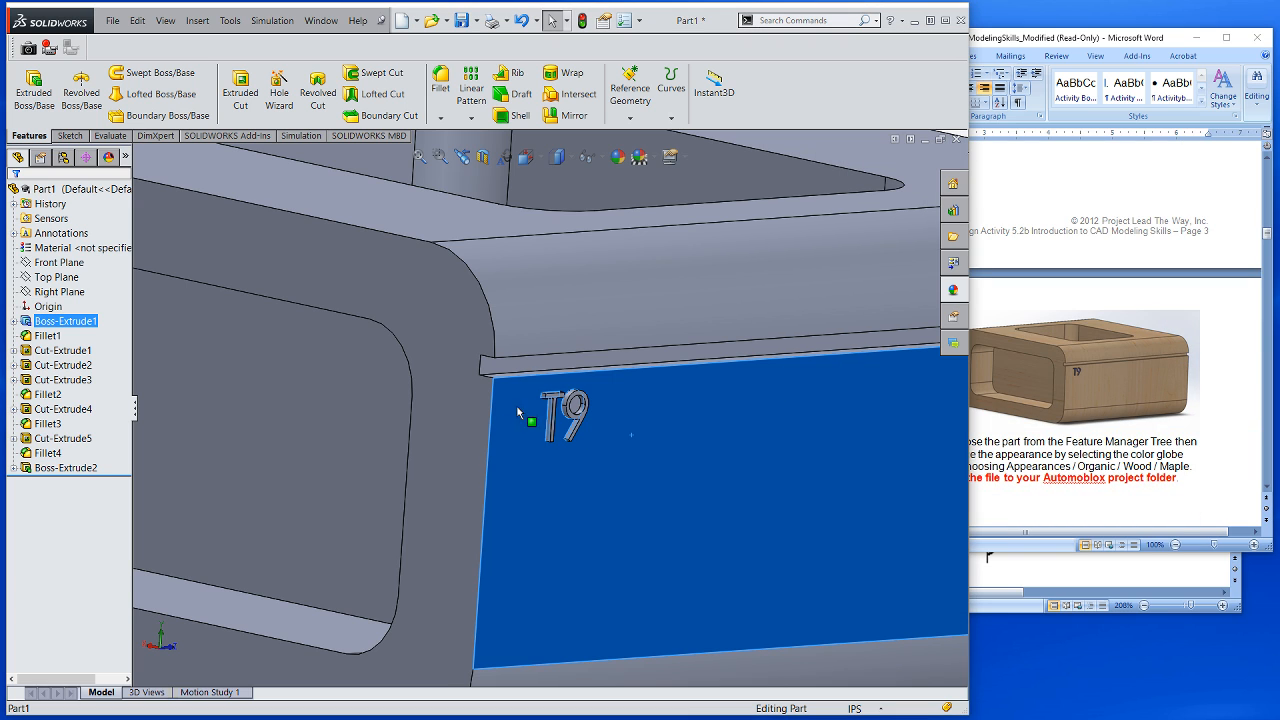
key(Escape)
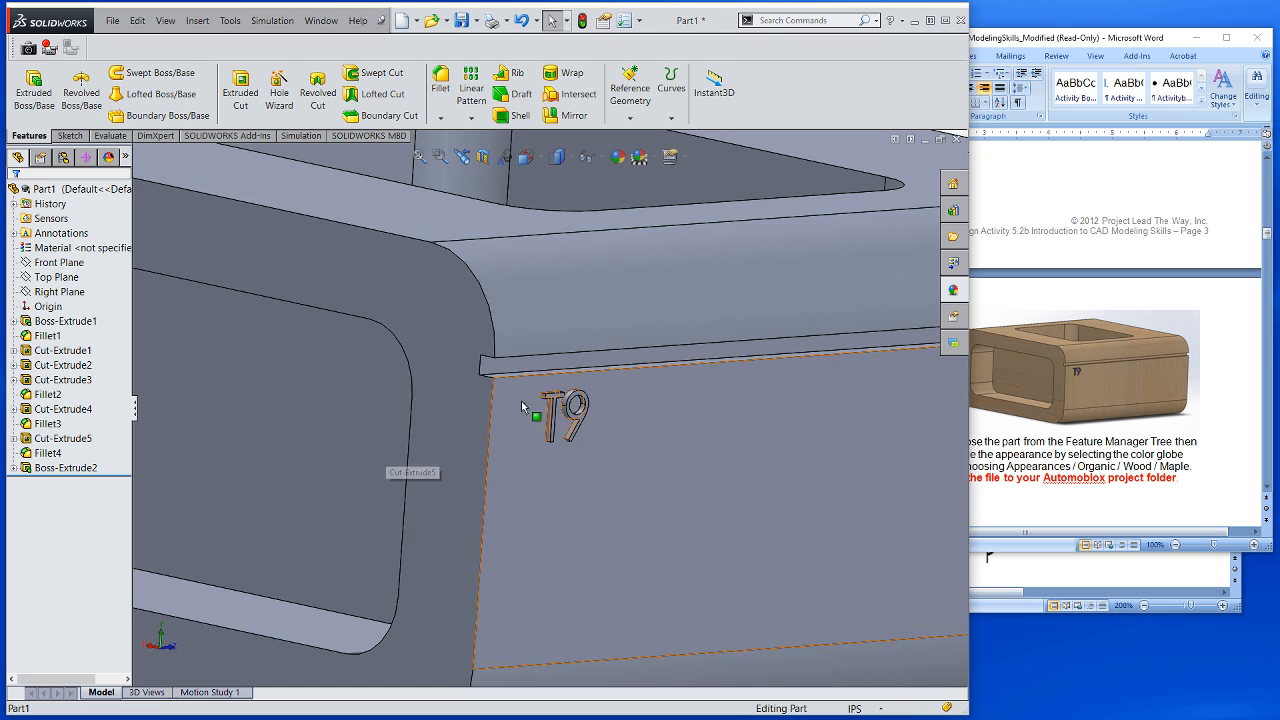
Colour the front face of the embossed digit 9 blue with RGB 128, 128, 255
click(582, 416)
click(617, 162)
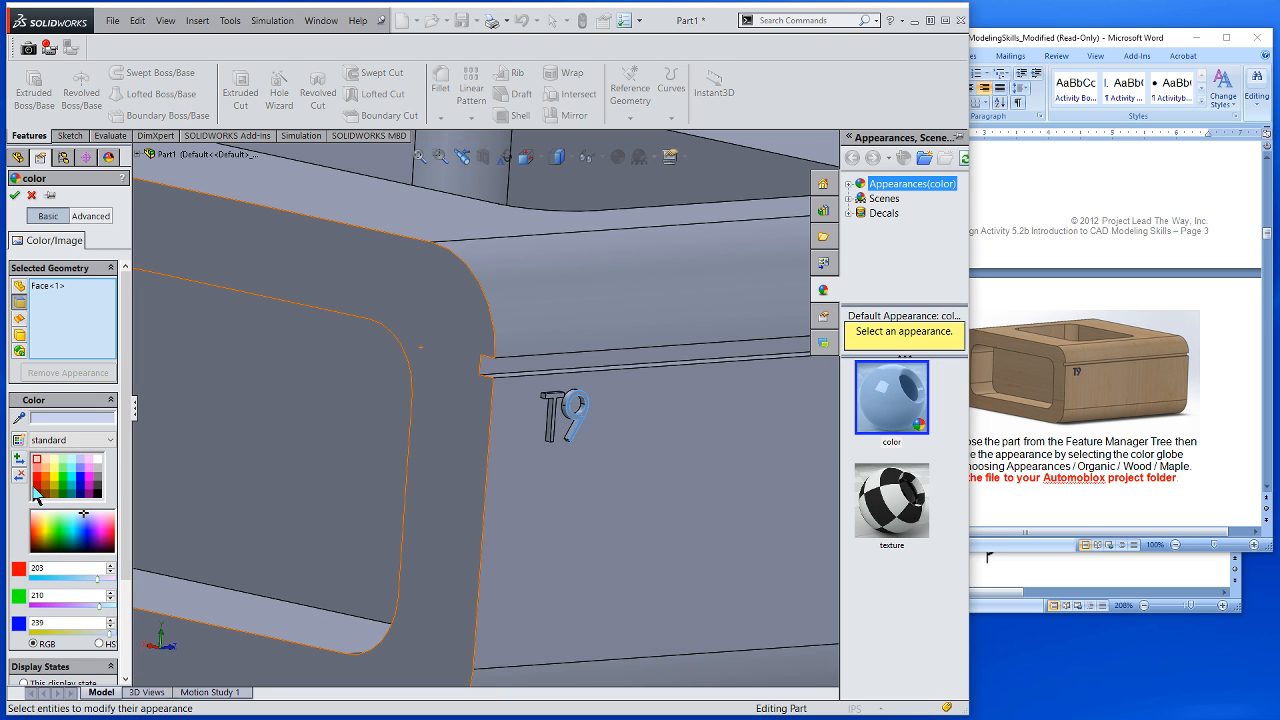
click(81, 469)
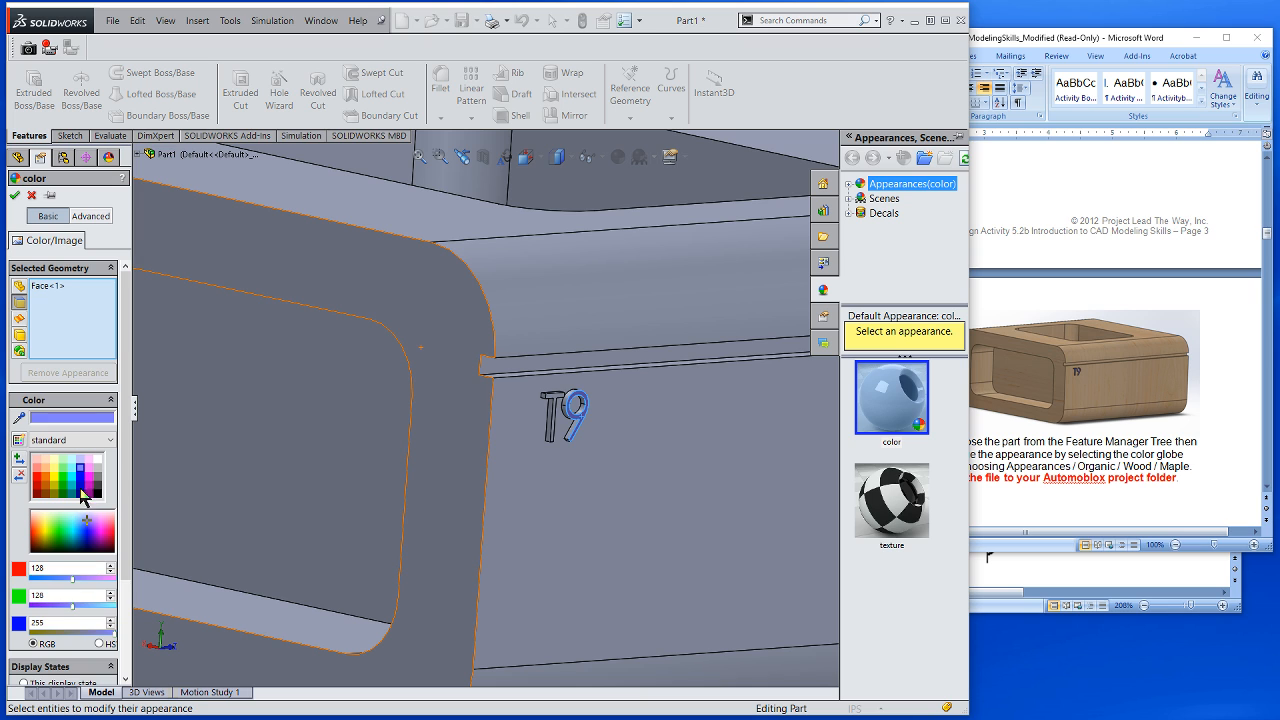
click(14, 195)
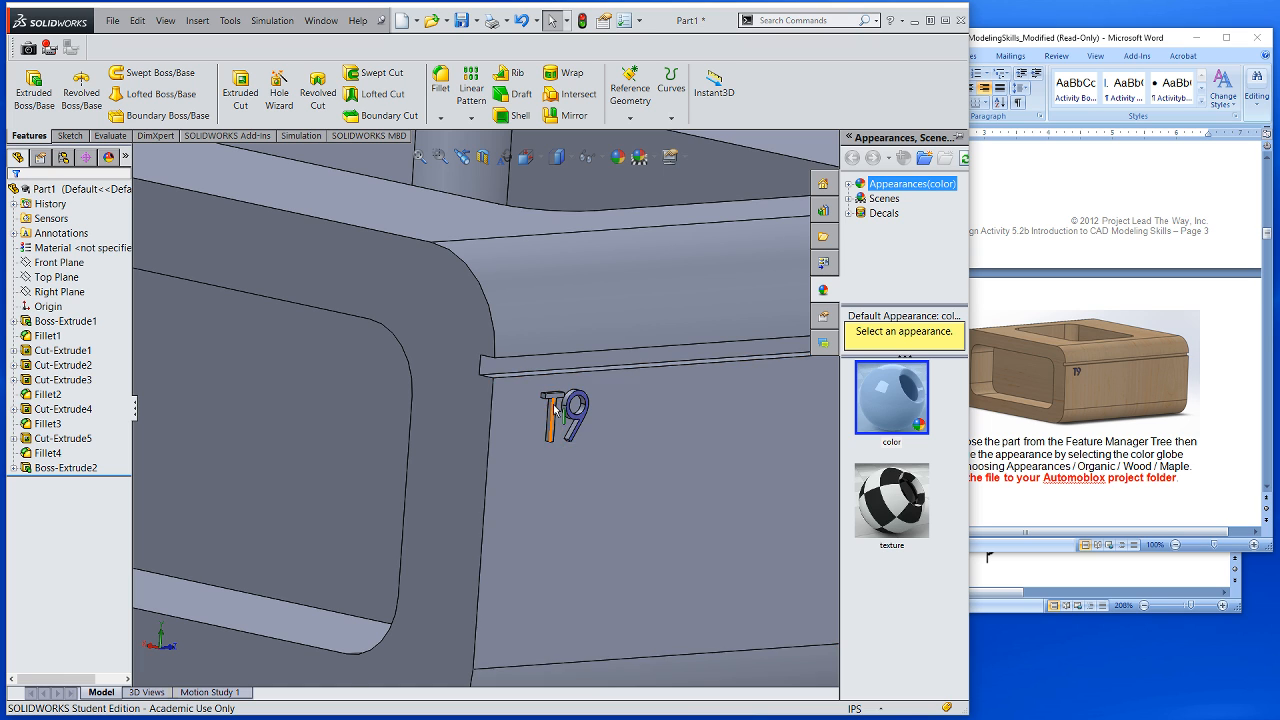
Colour the front face of the embossed letter T the same blue, RGB 128, 128, 255
scroll(554, 410, down, 3)
click(558, 418)
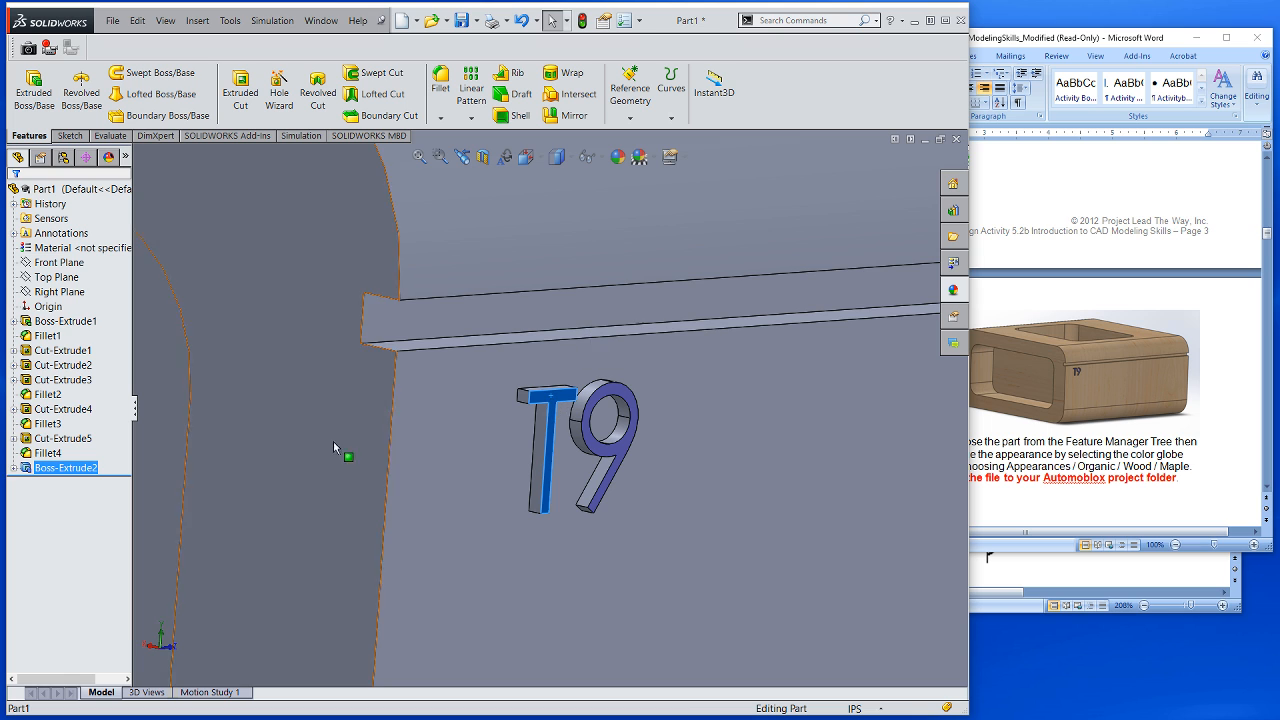
click(617, 156)
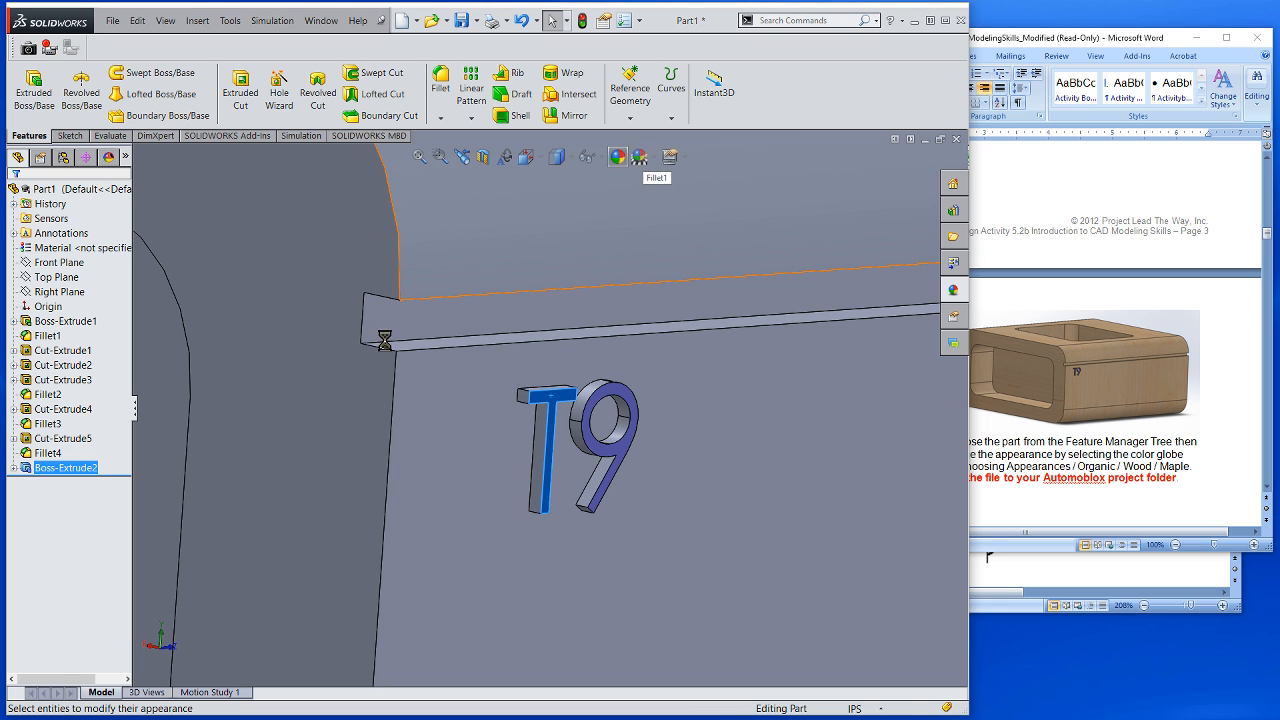
click(85, 474)
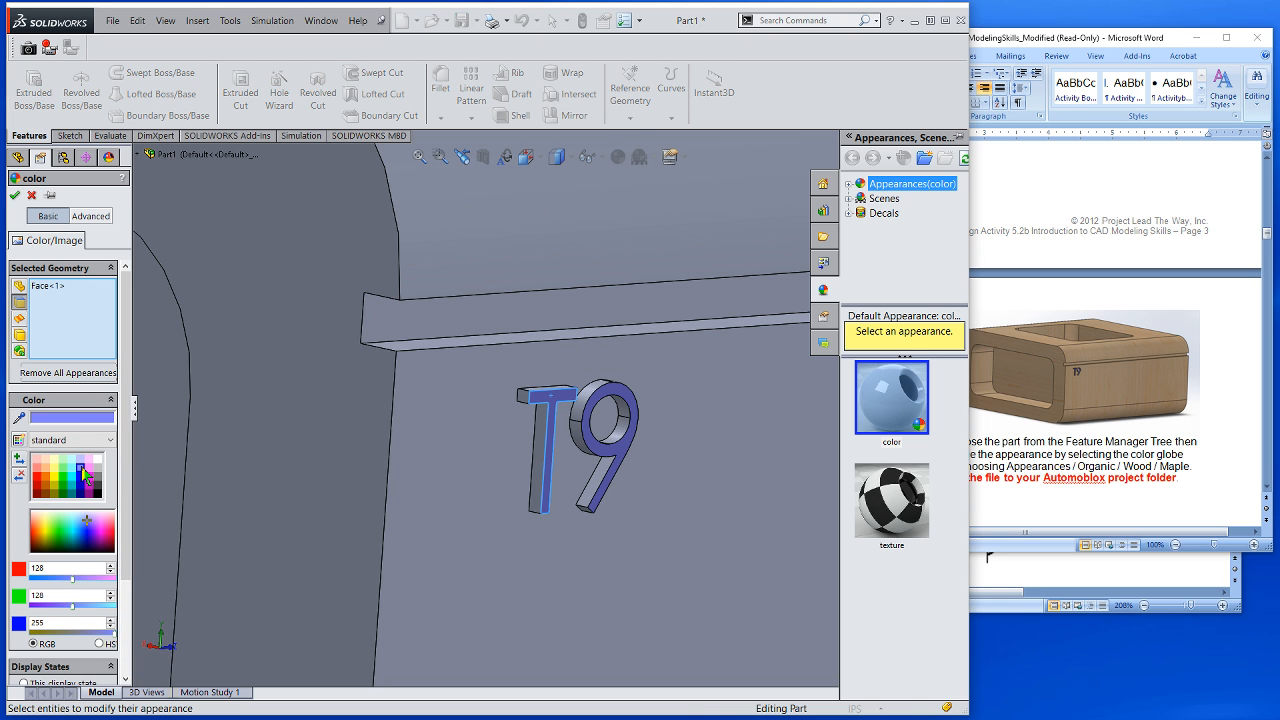
click(14, 195)
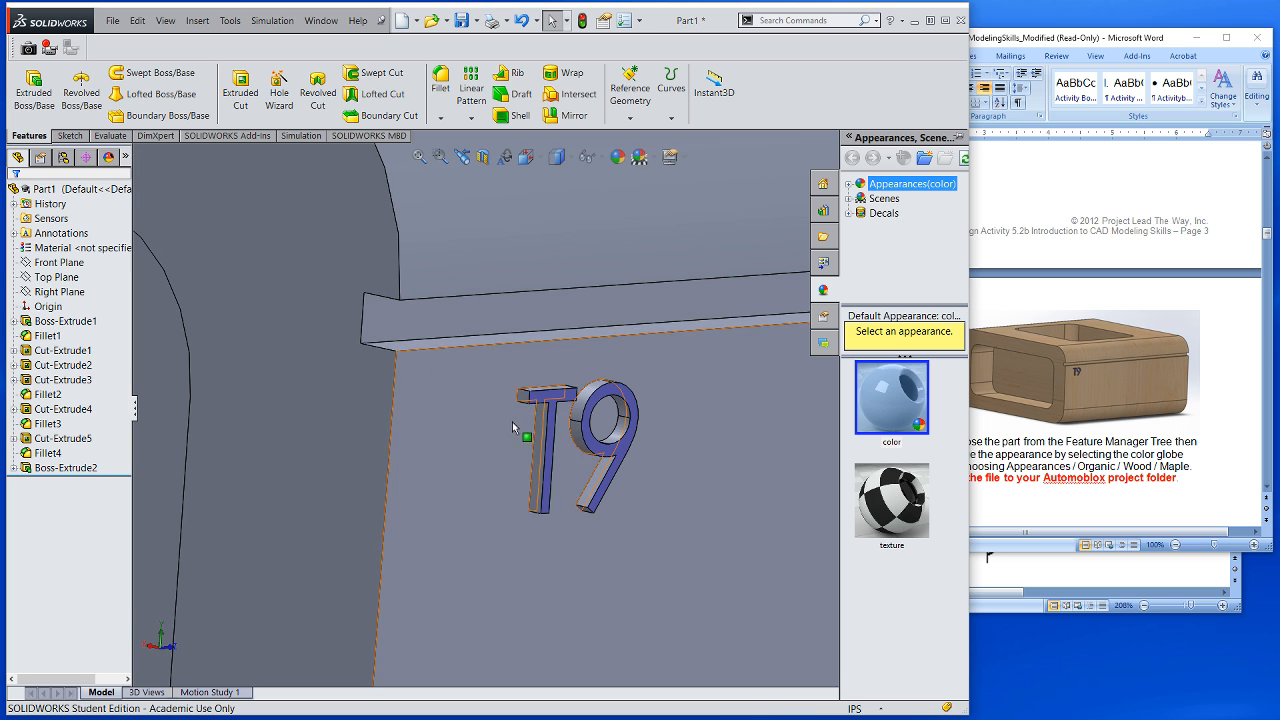
Select the whole part in the feature tree and set its appearance colour to green, RGB 0, 255, 0
scroll(513, 423, up, 5)
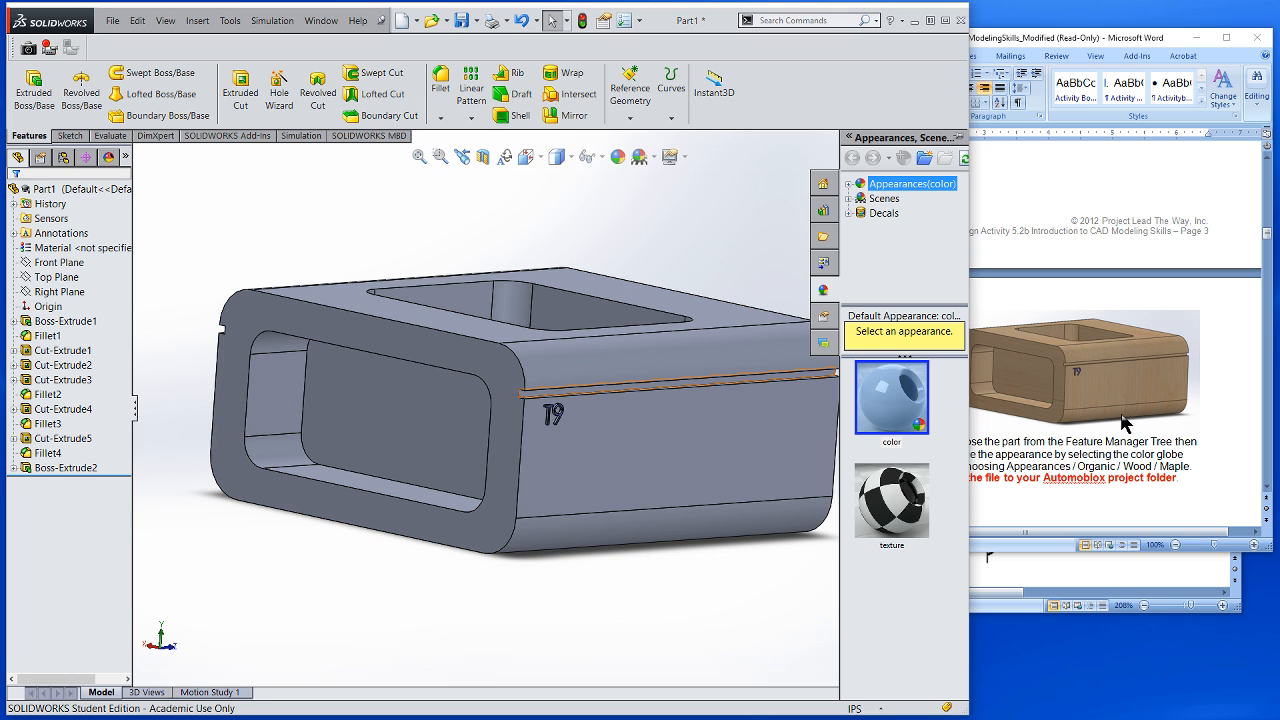
click(33, 190)
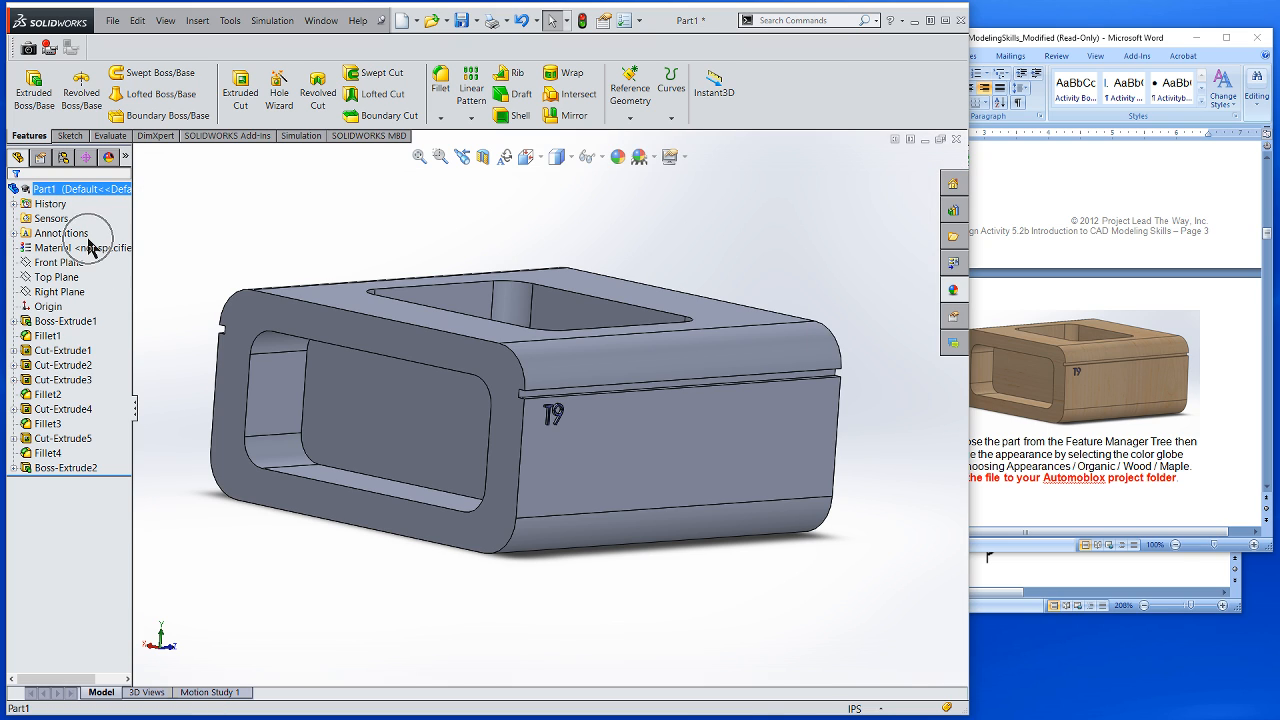
click(622, 155)
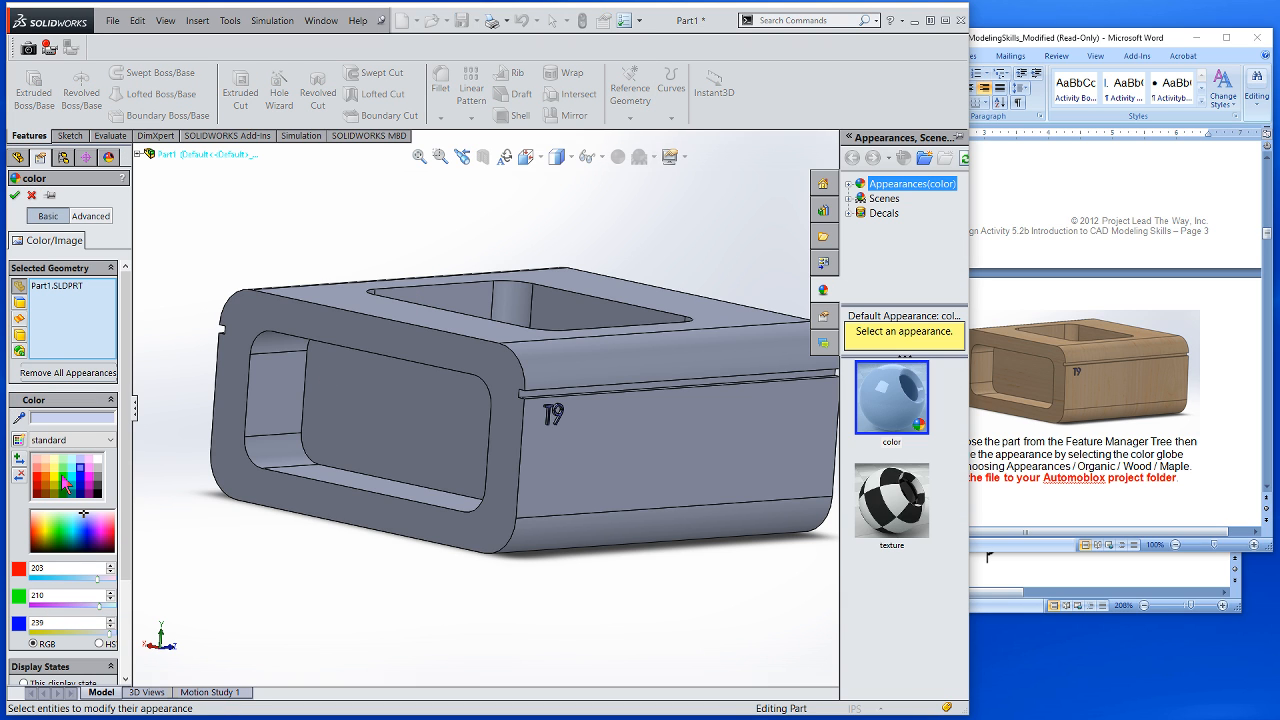
click(65, 482)
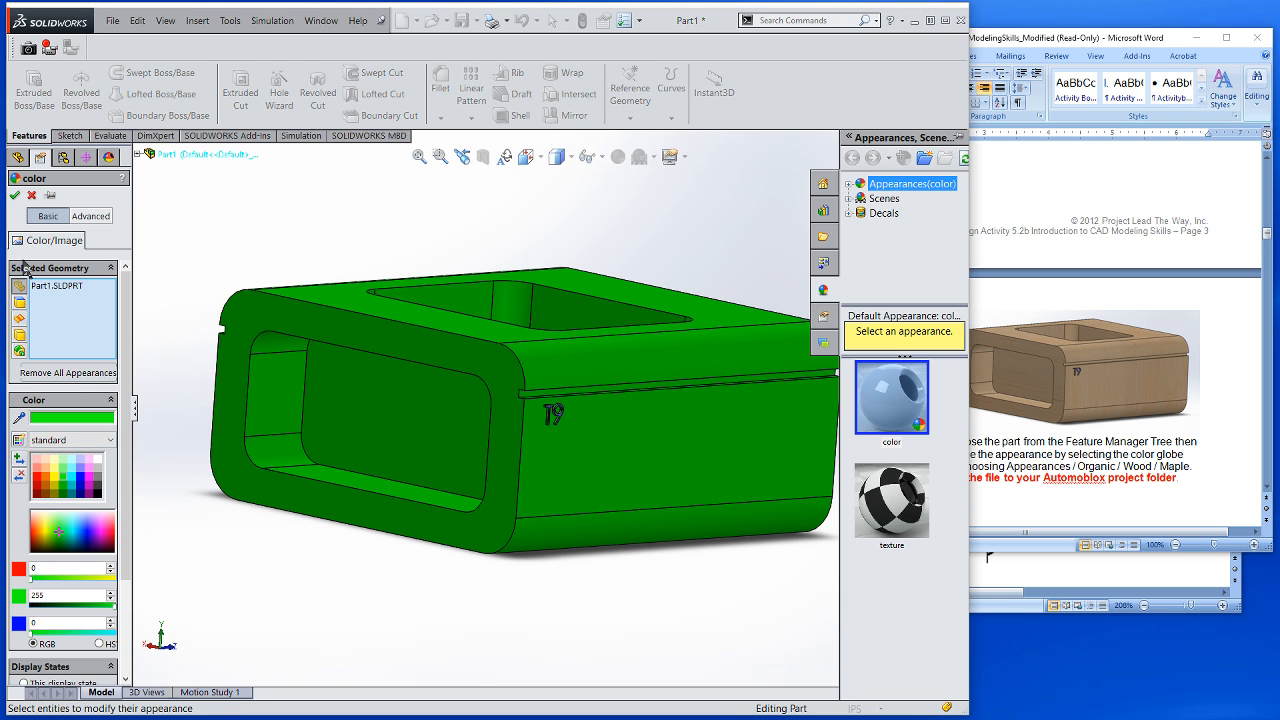
click(63, 470)
click(65, 482)
Browse the appearance library to Organic / Wood / Maple and widen the library so all the maple appearances show
click(849, 184)
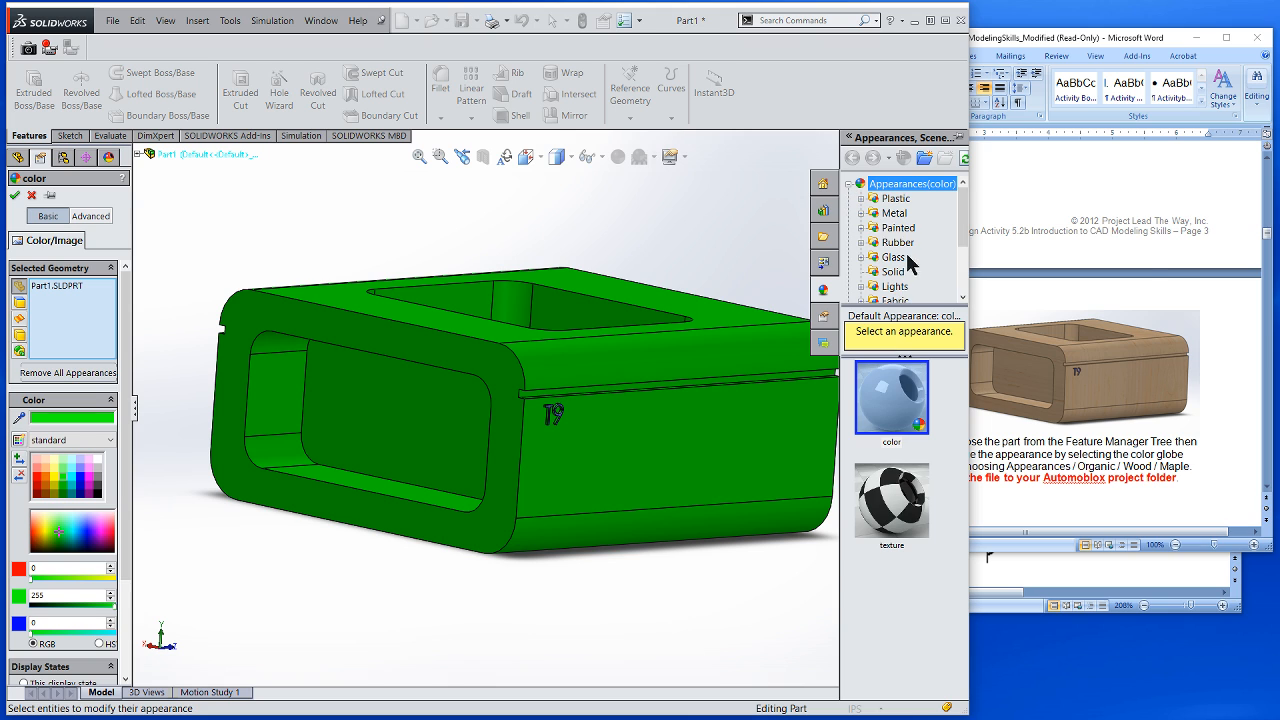
scroll(908, 258, down, 2)
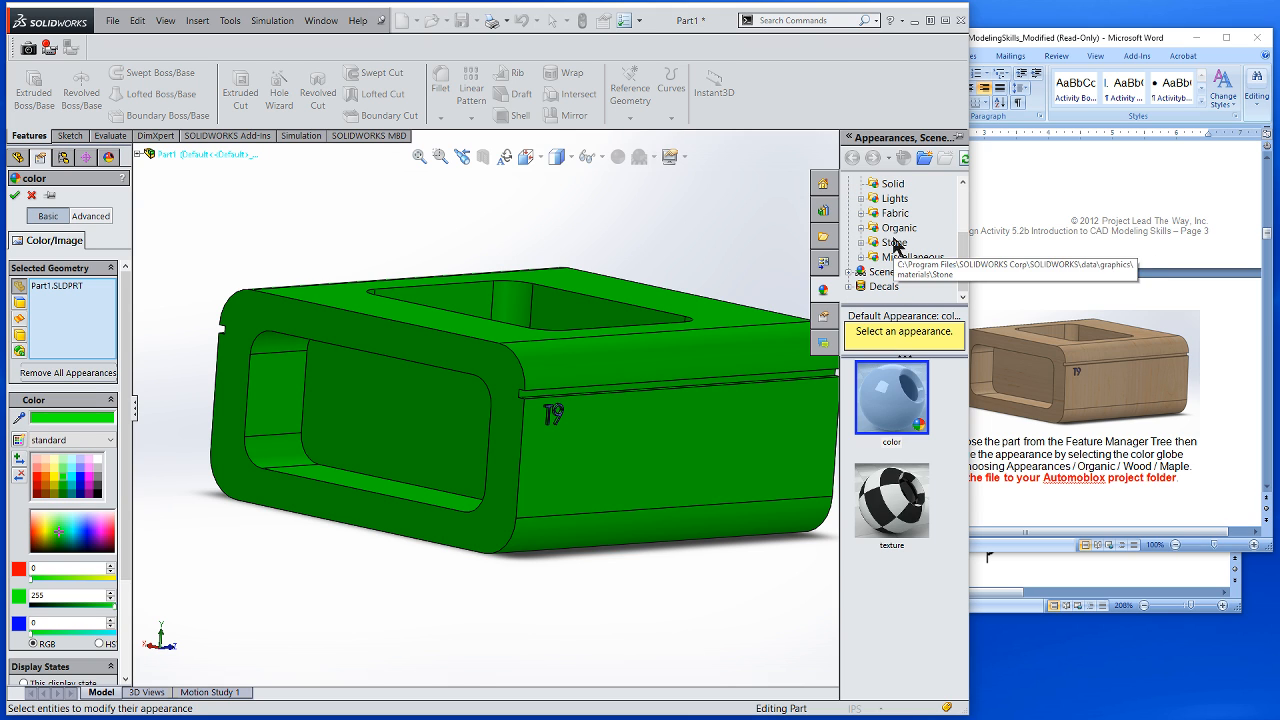
click(861, 228)
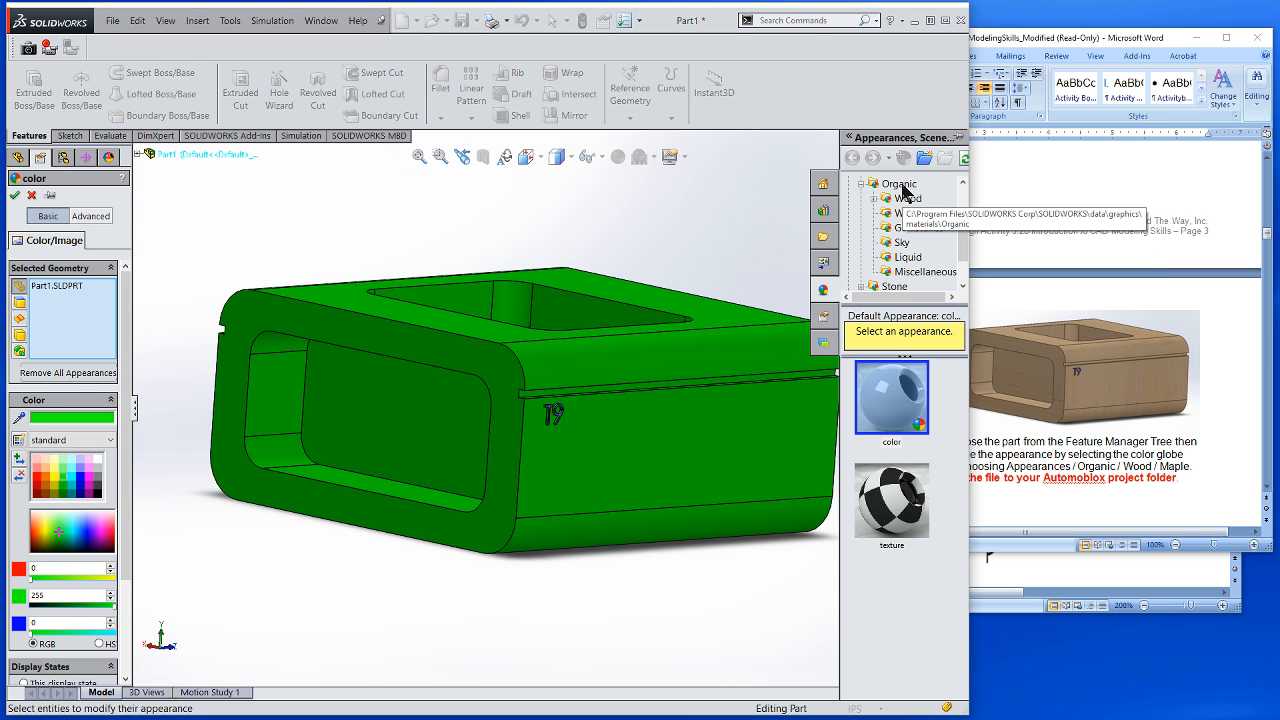
click(902, 186)
click(874, 199)
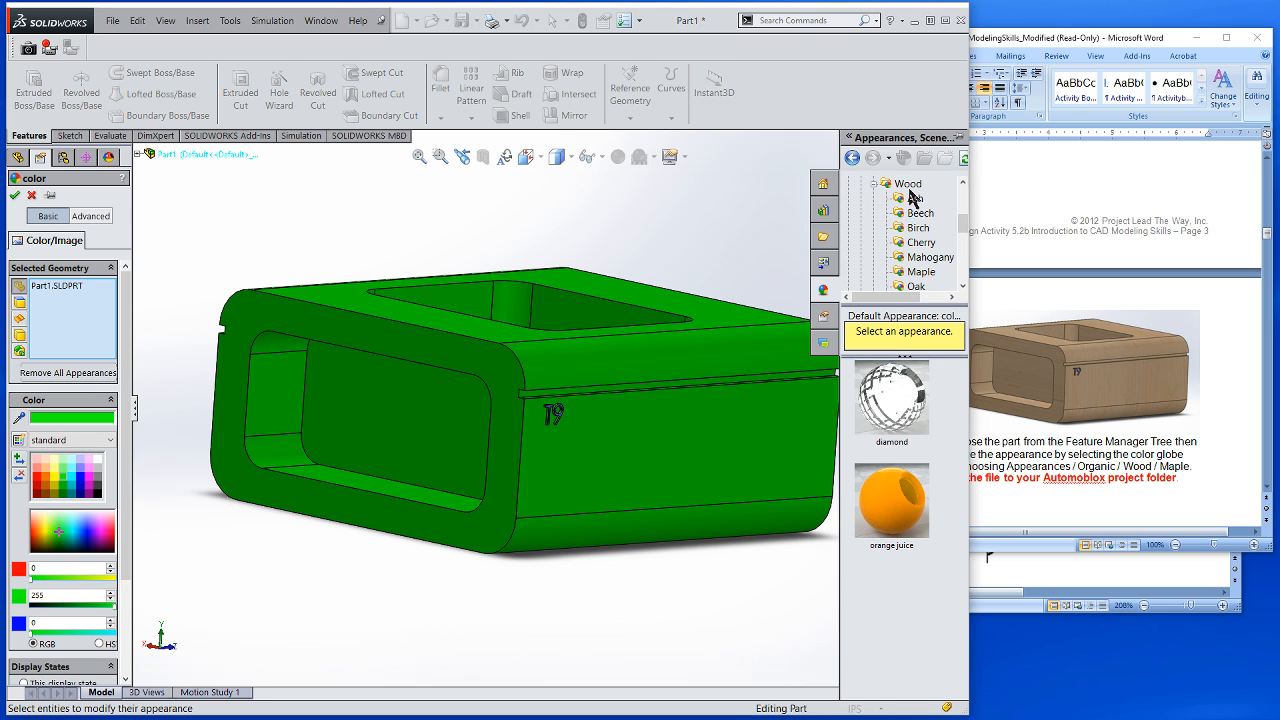
scroll(921, 232, down, 1)
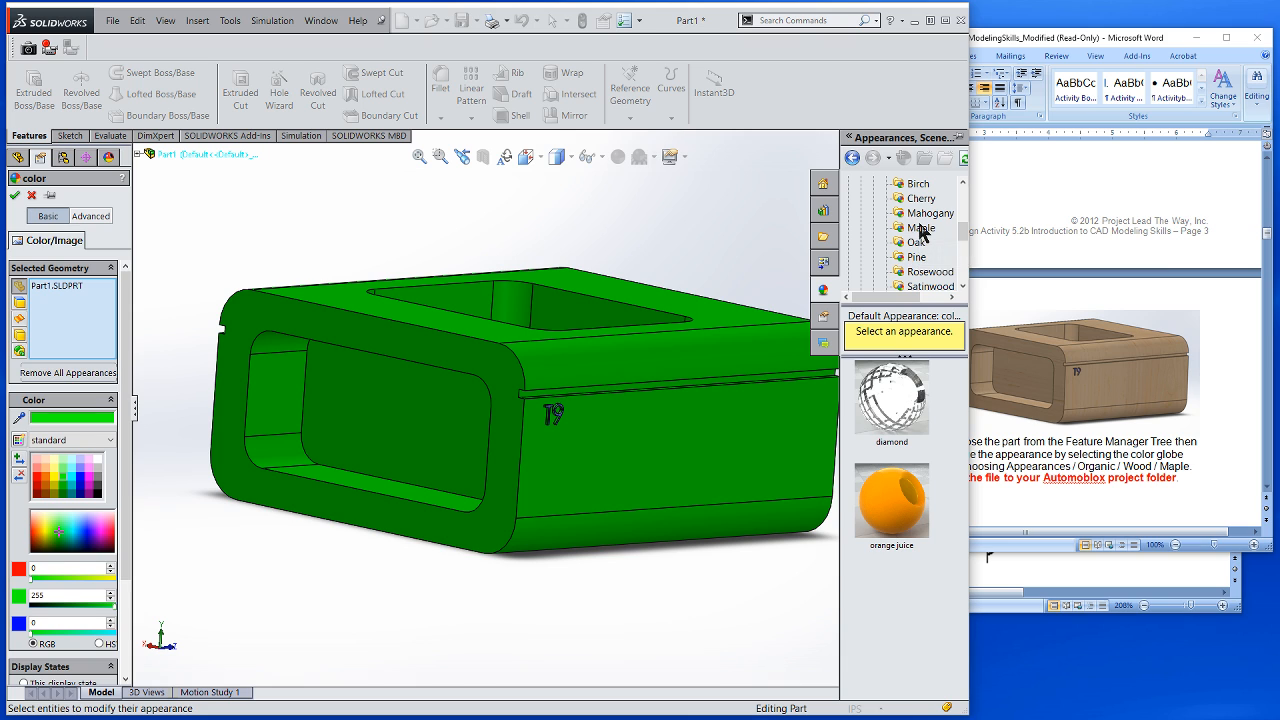
click(918, 229)
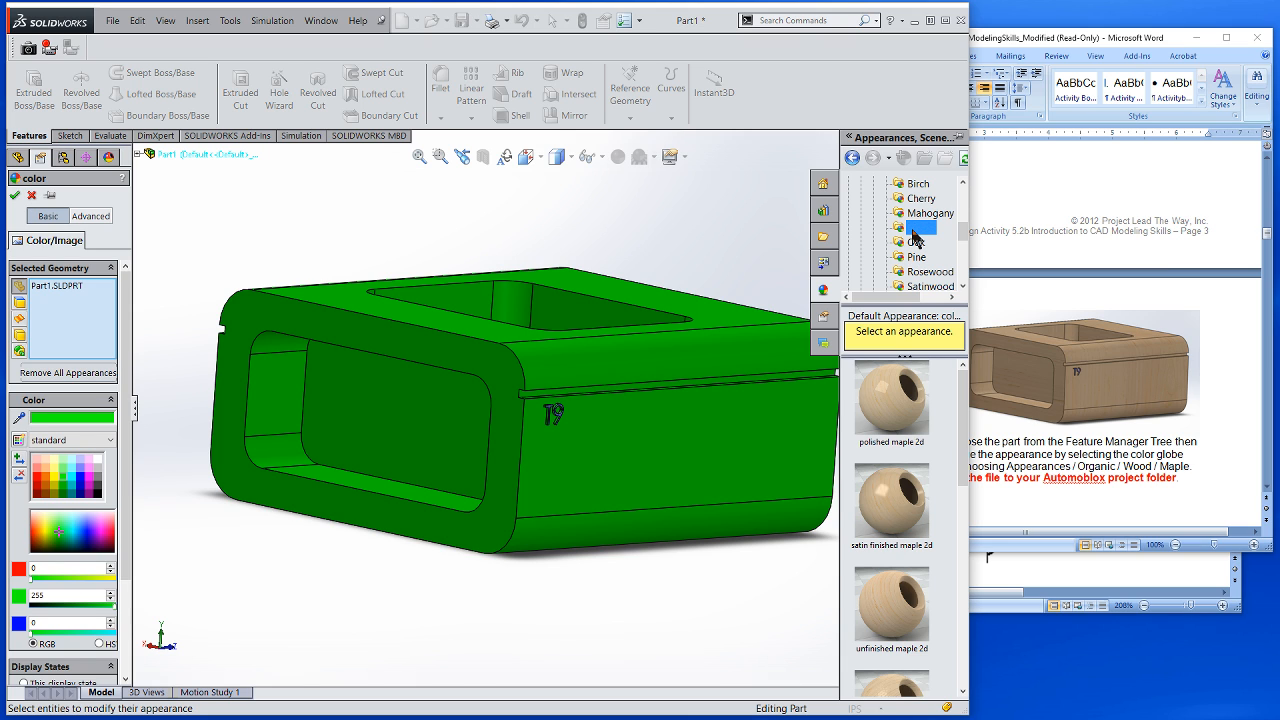
click(964, 287)
drag(965, 284, 962, 234)
click(847, 137)
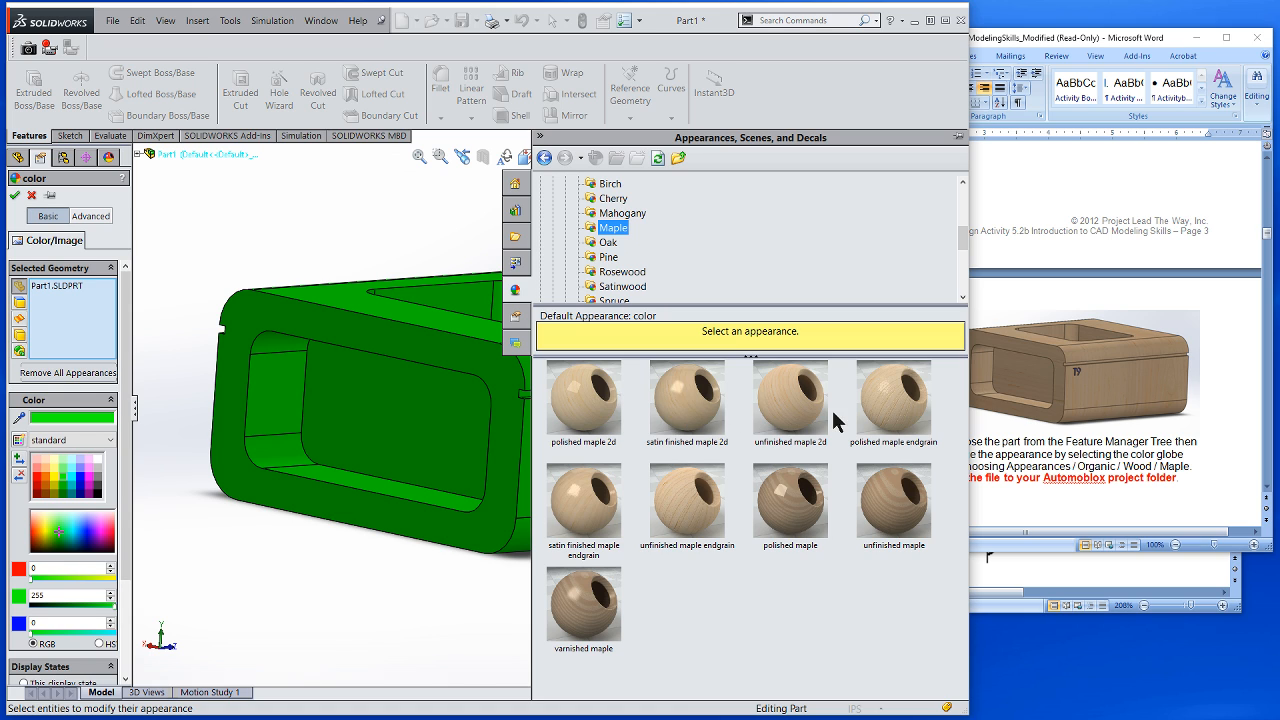
Apply the polished maple endgrain appearance to the whole part, restore the library's narrow width and accept the appearance
mouse_move(904, 424)
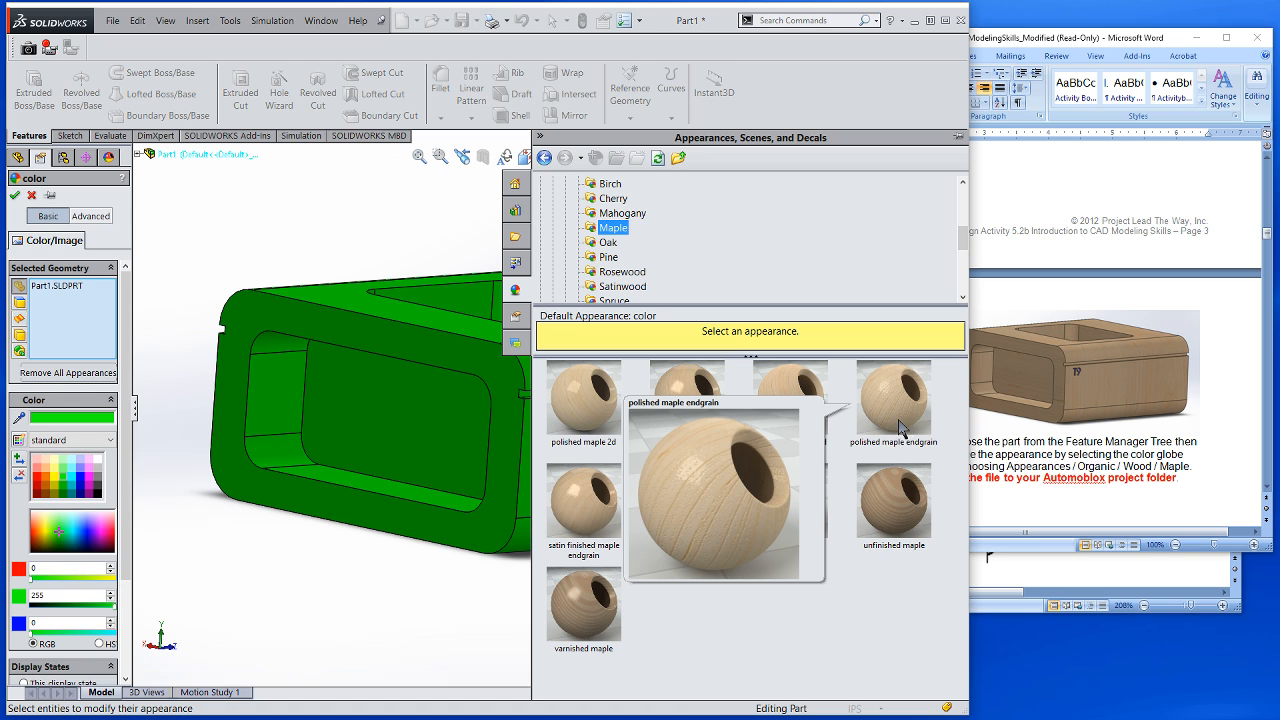
click(898, 410)
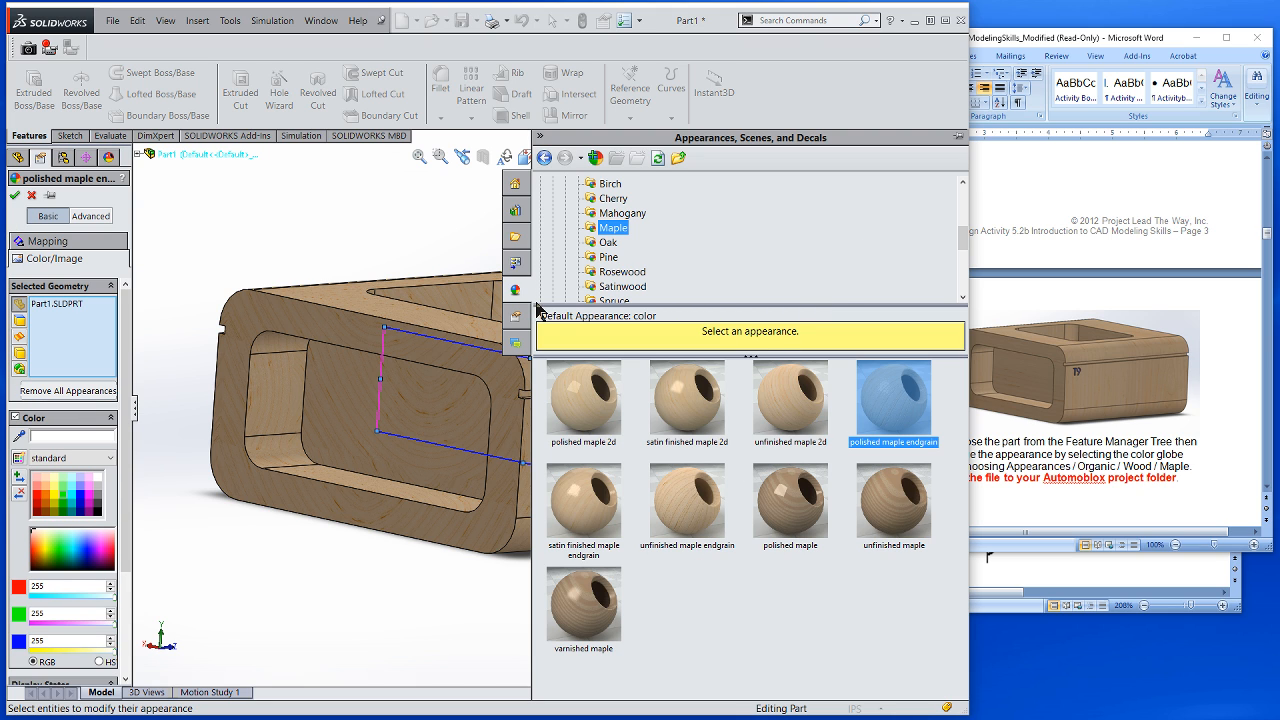
click(538, 139)
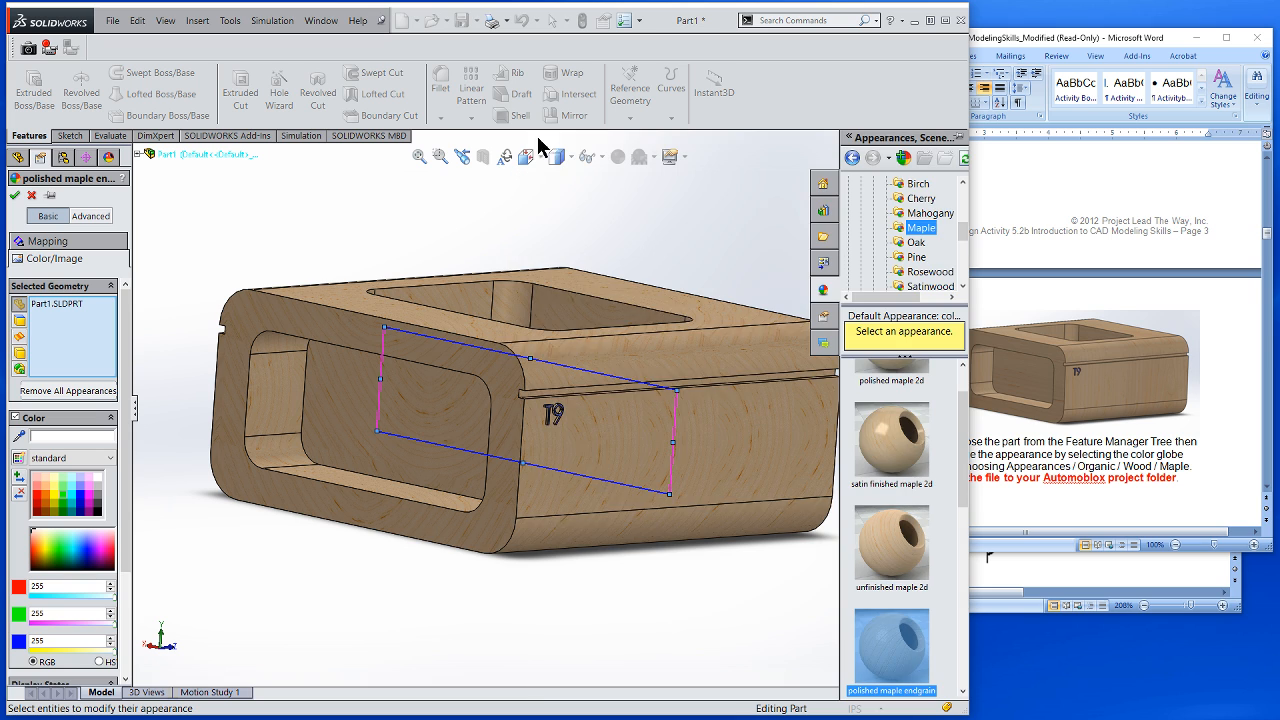
click(14, 195)
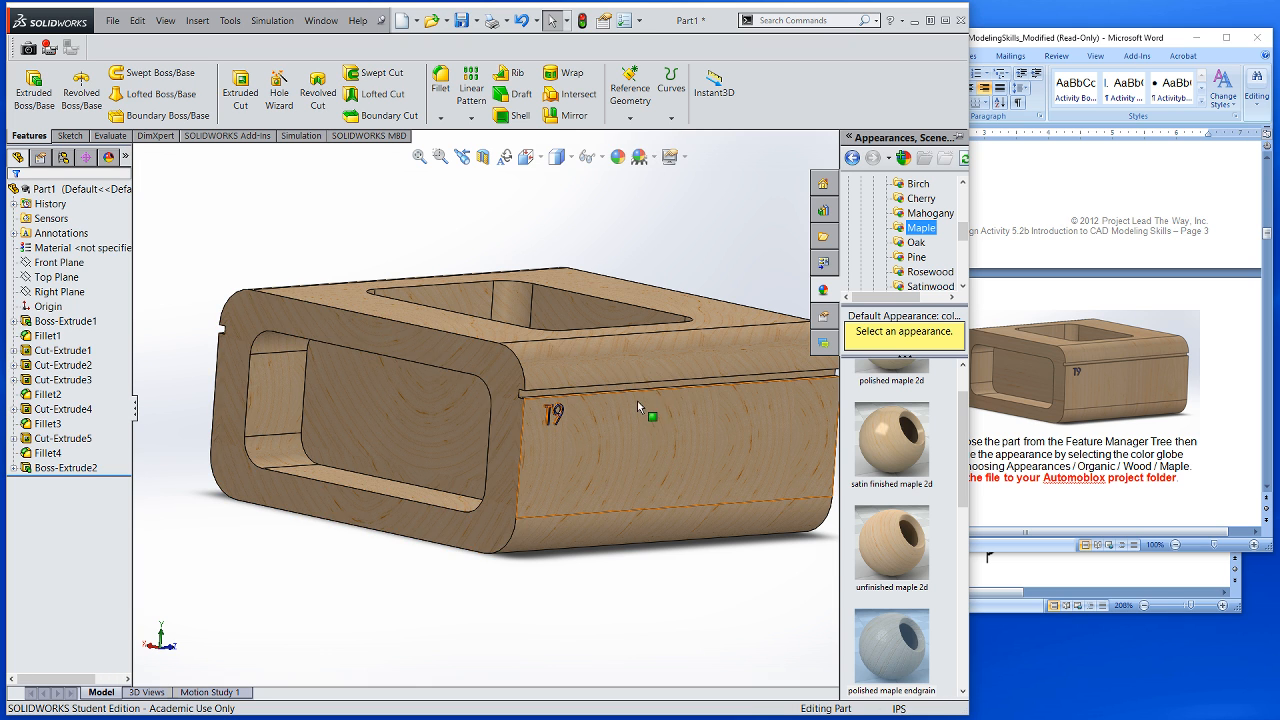
Examine the embossed T9 letters up close, checking their colour against the maple surface, and return to a view of the whole part
middle_drag(640, 403, 620, 397)
scroll(497, 410, down, 5)
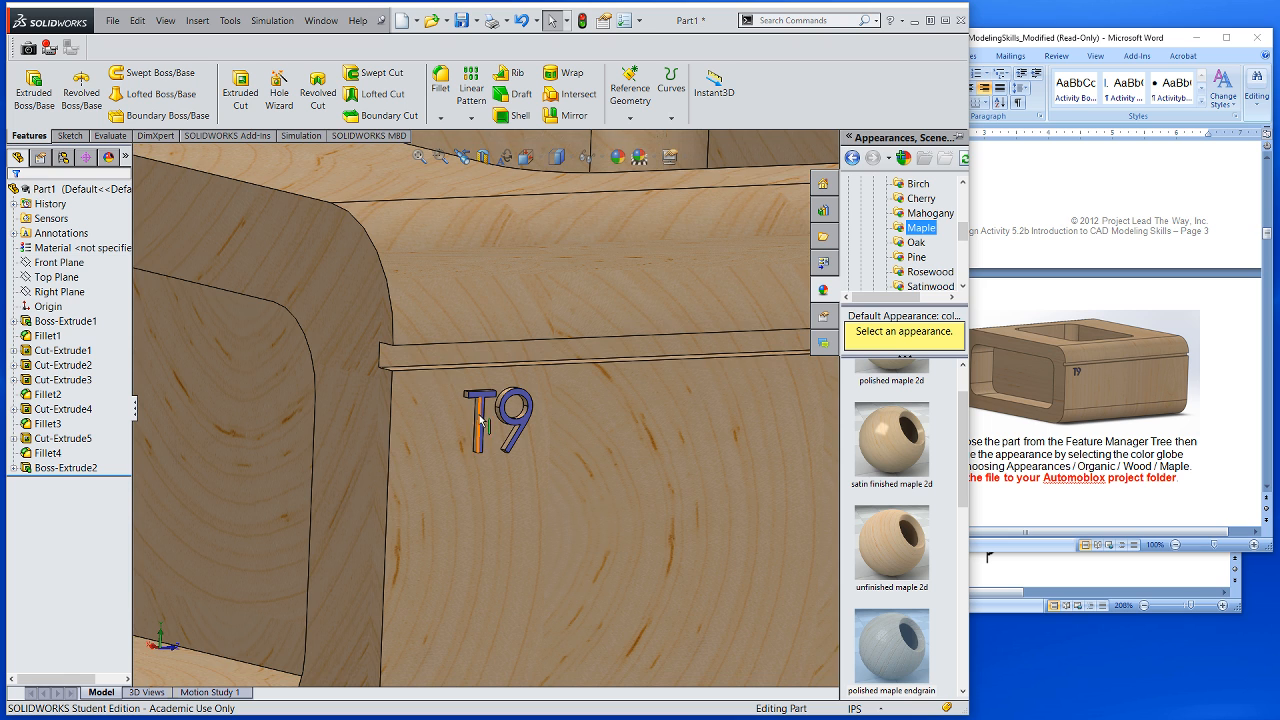
scroll(490, 414, up, 4)
scroll(487, 413, up, 2)
scroll(737, 436, up, 4)
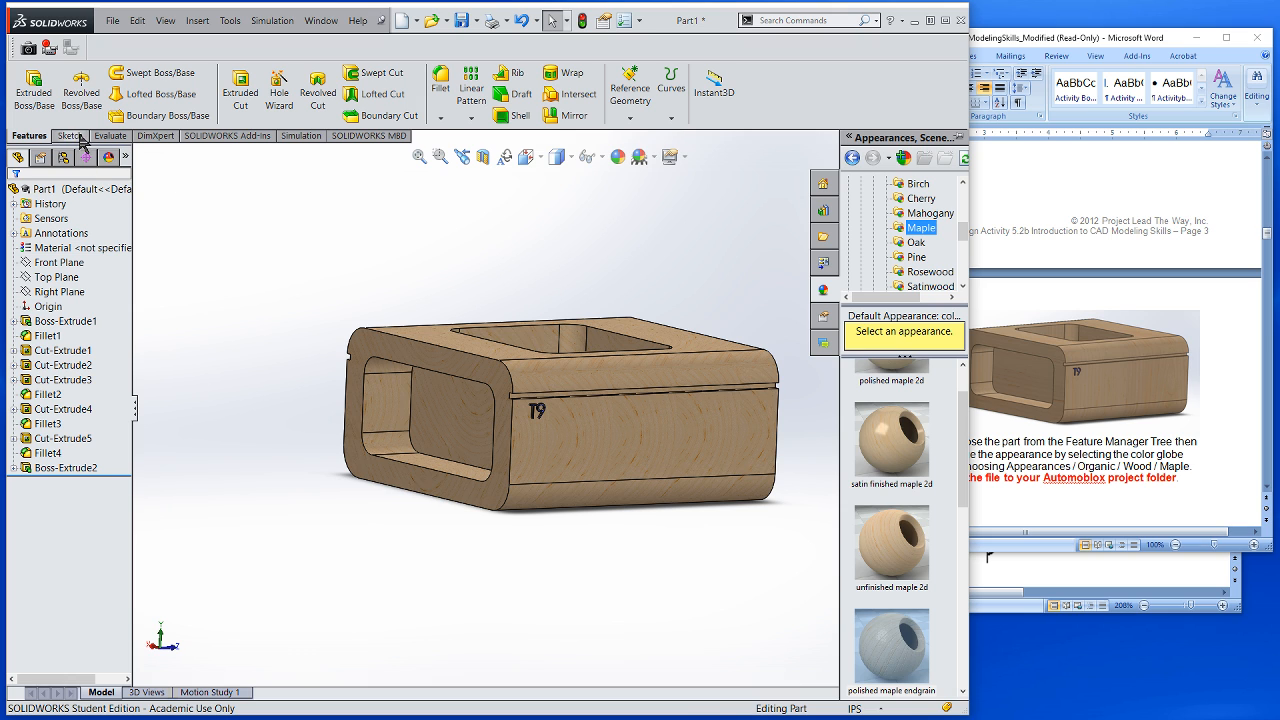
Switch to Word and review the passenger section, text embossing, letter-painting and maple-appearance instructions, including how to save the file
click(1022, 443)
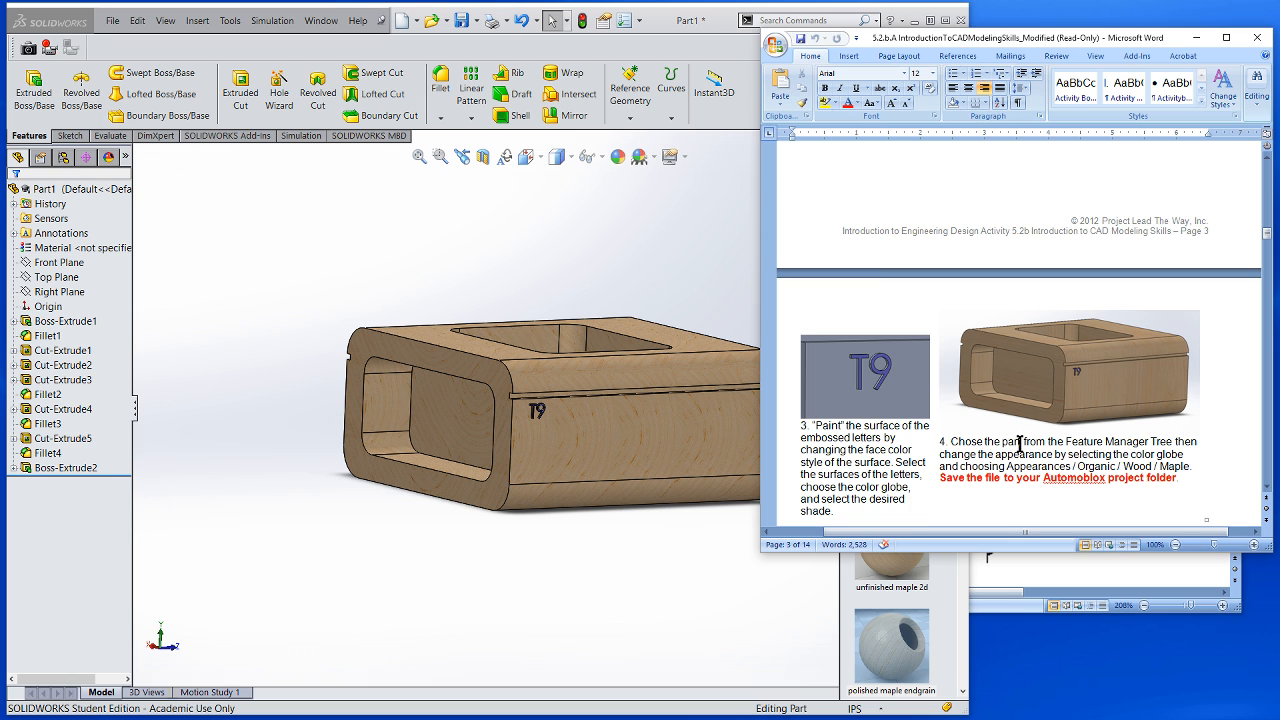
scroll(1022, 446, down, 2)
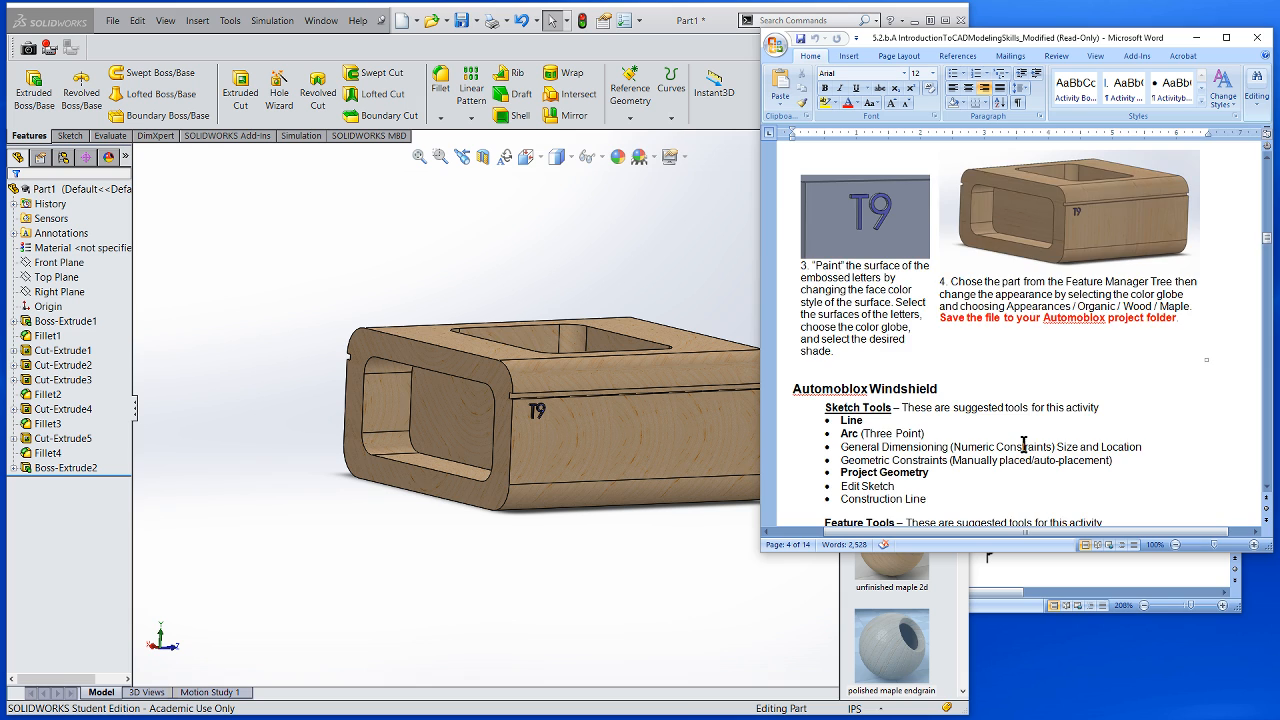
scroll(1024, 449, up, 6)
scroll(1024, 449, up, 10)
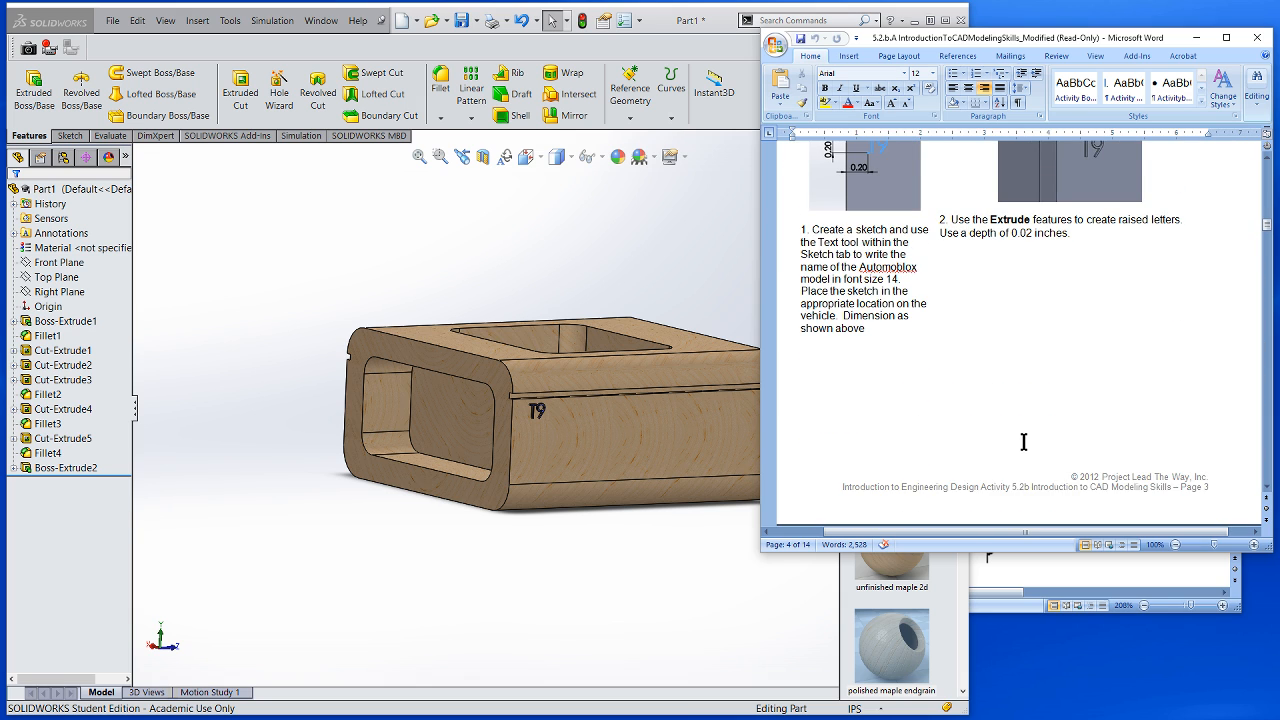
scroll(1024, 440, up, 3)
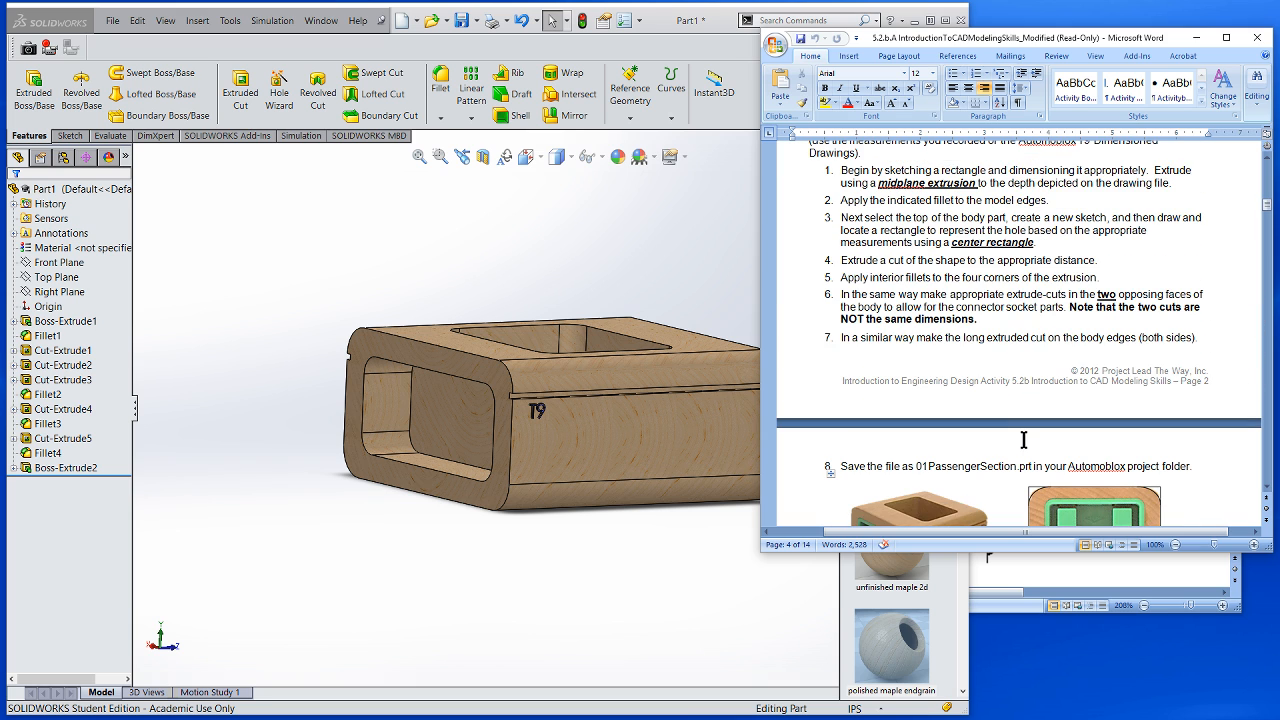
scroll(1024, 440, up, 4)
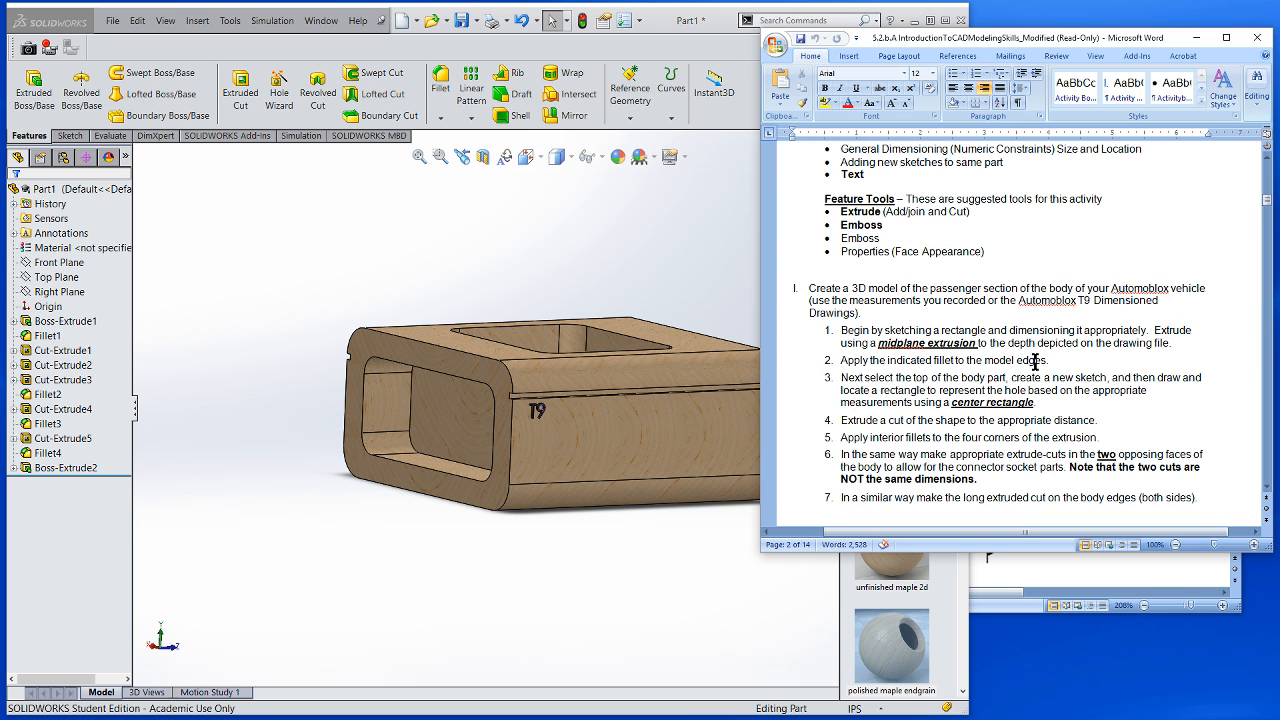
scroll(1035, 362, down, 5)
scroll(1035, 362, down, 11)
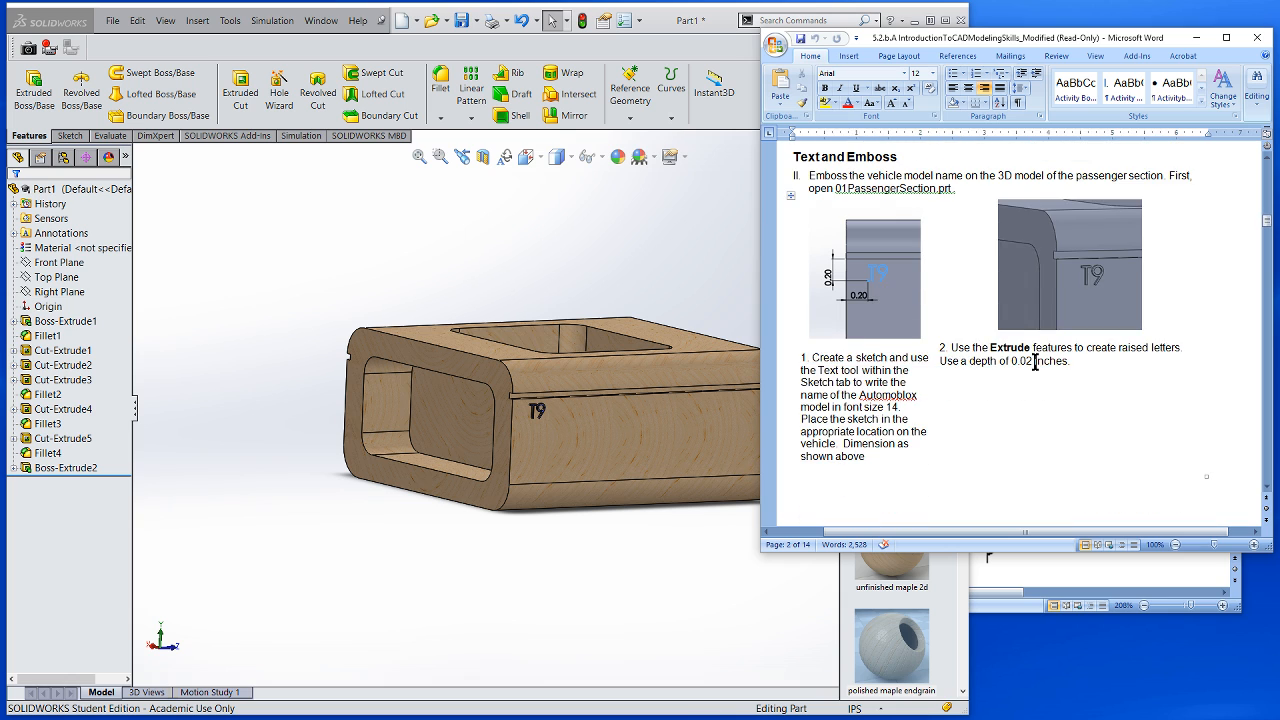
scroll(1035, 362, down, 11)
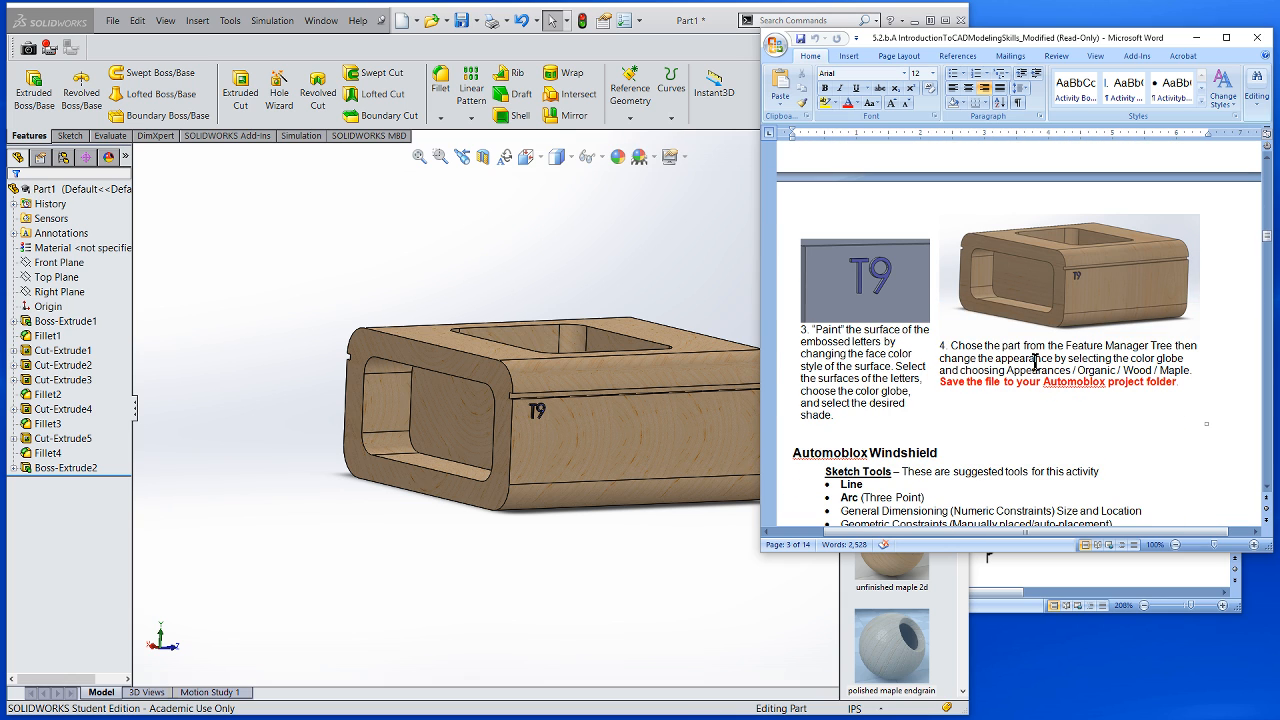